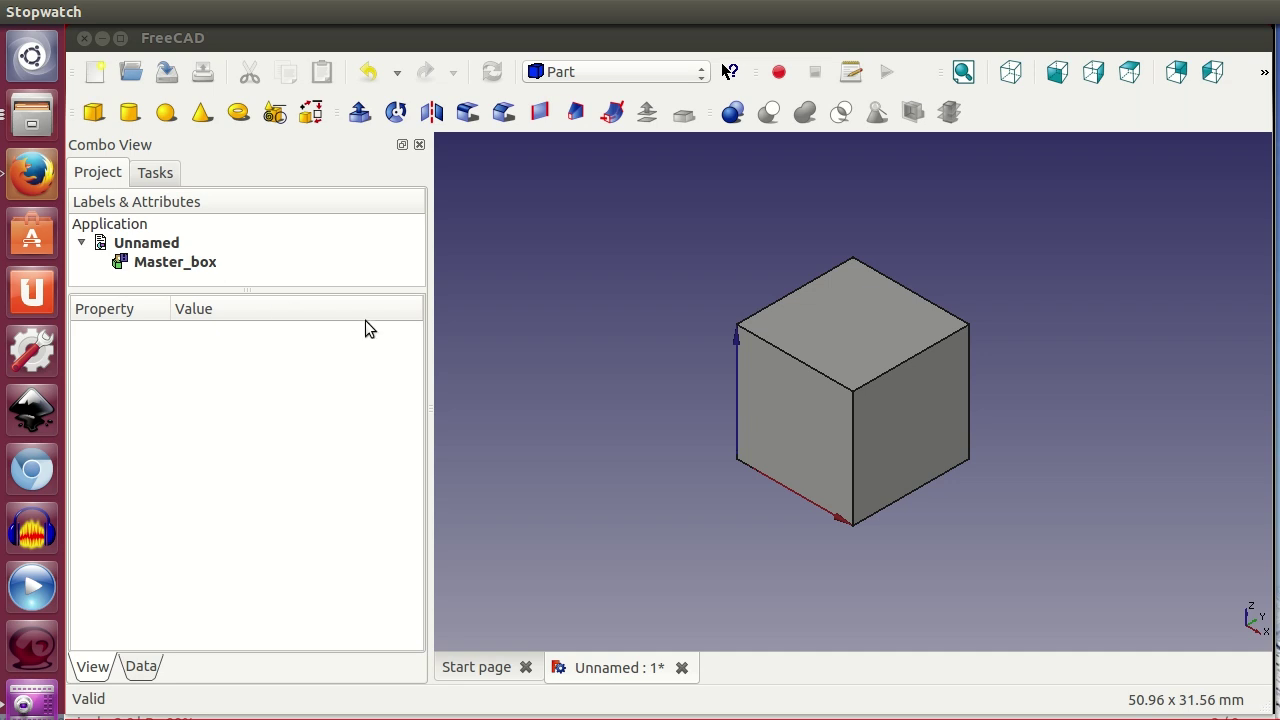
# Select the Master_box cube and switch to the Draft workbench.
pyautogui.click(203, 261)
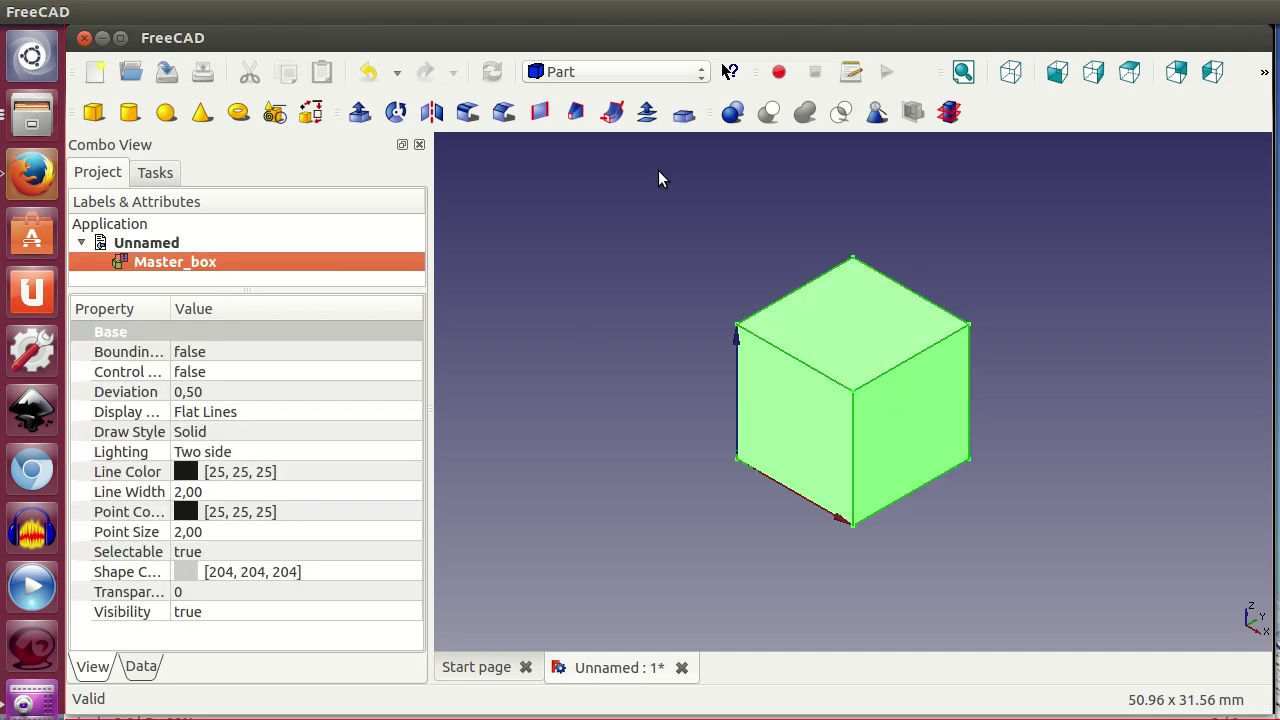
pyautogui.click(630, 76)
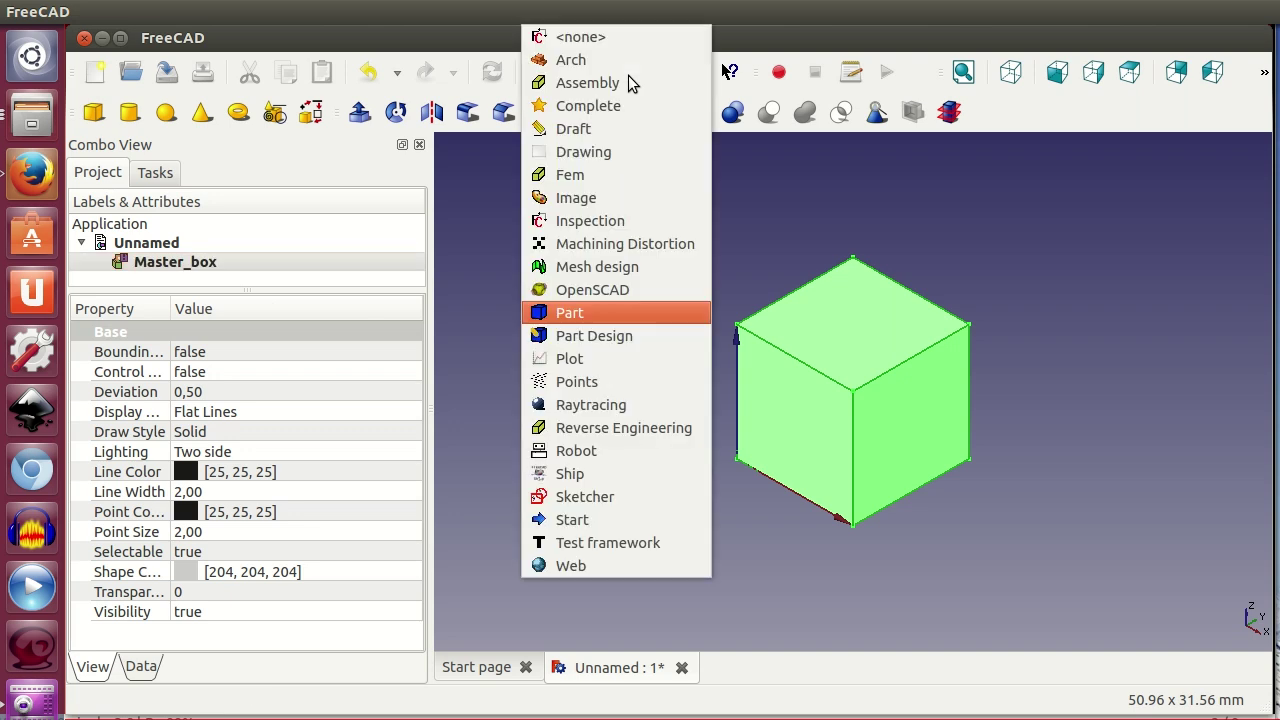
pyautogui.click(605, 130)
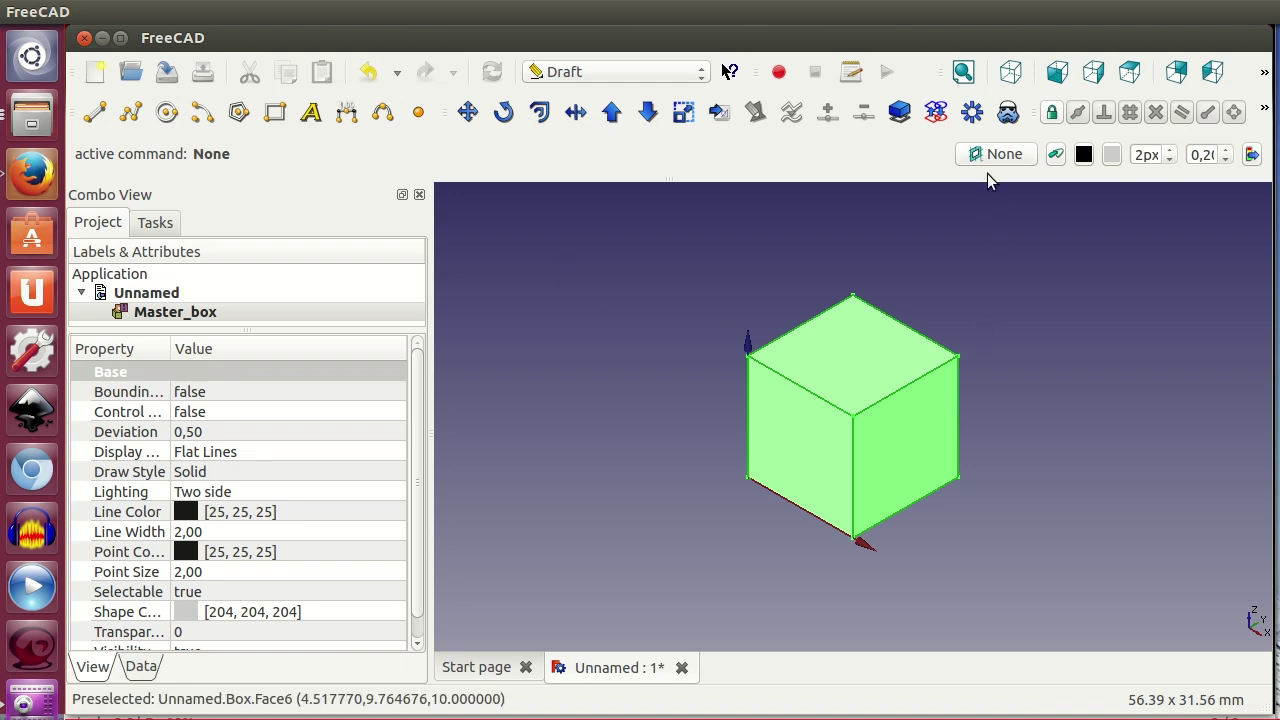
# Create a Draft Array from Master_box and give the object tree more room.
pyautogui.click(979, 118)
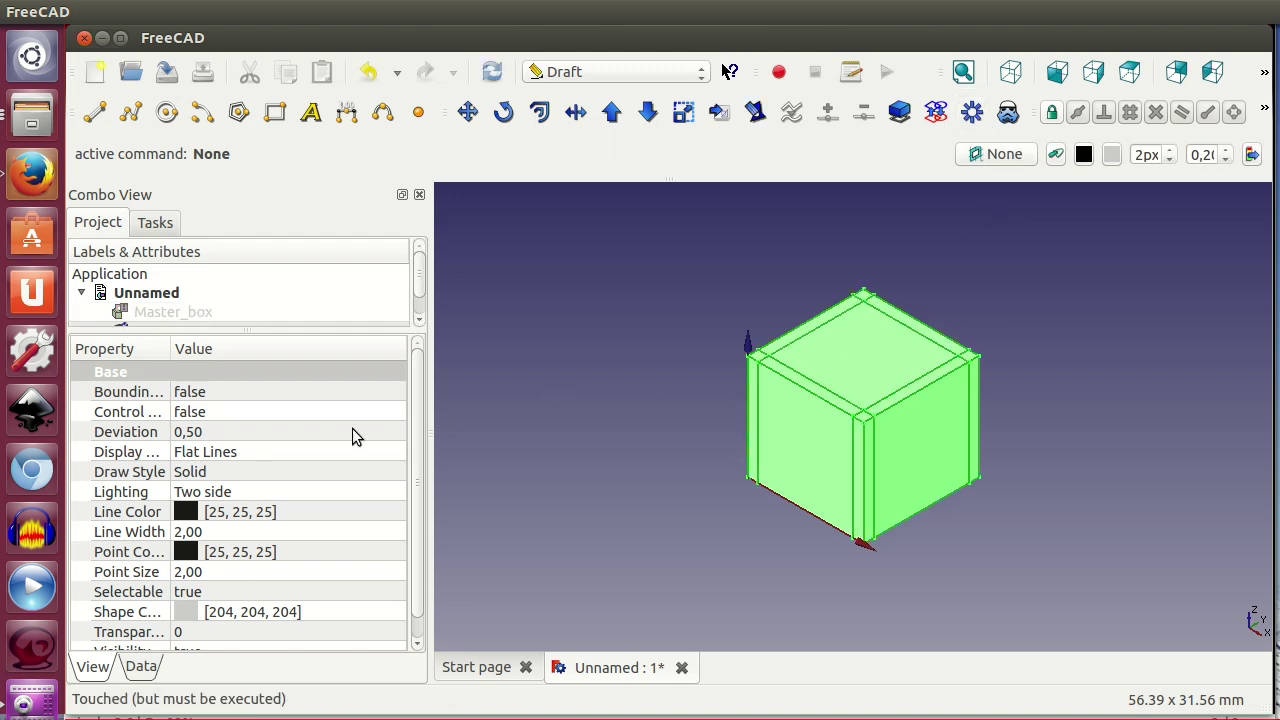
pyautogui.moveTo(296, 330); pyautogui.dragTo(287, 378)
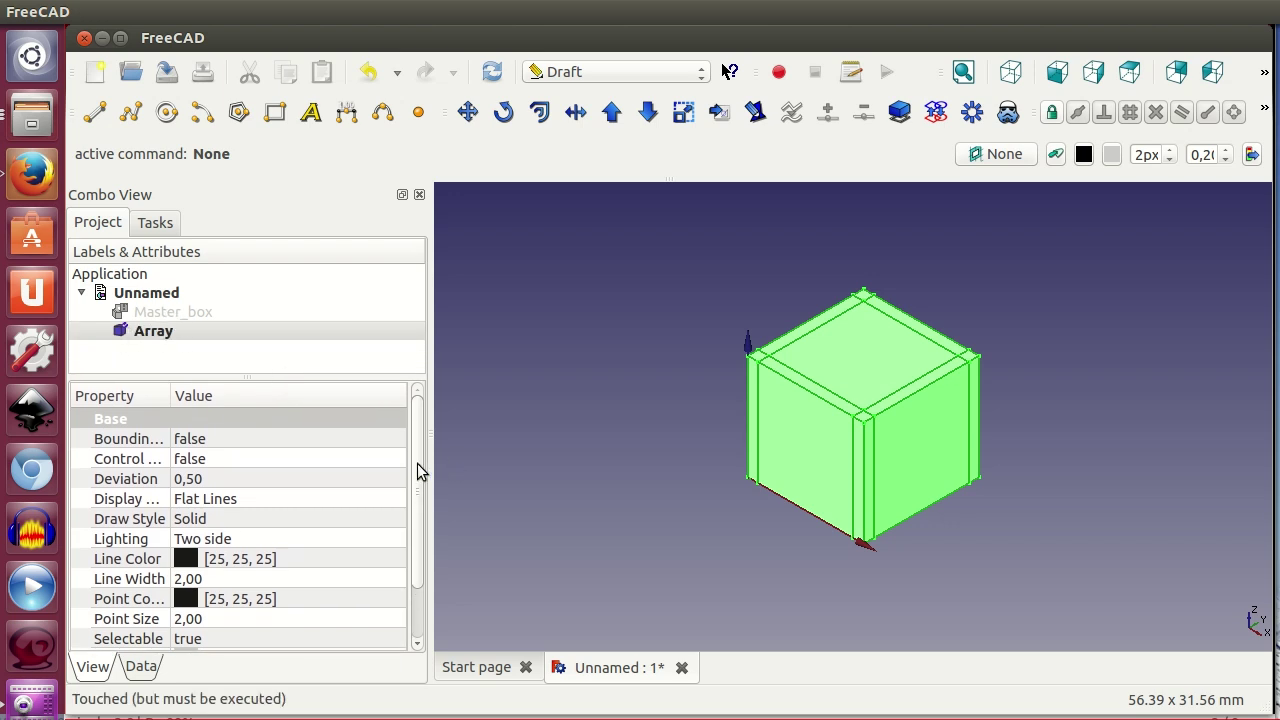
pyautogui.scroll(-1, 408, 520)
# In the Array's Data properties, lower Number Y from 2 to 1.
pyautogui.click(130, 668)
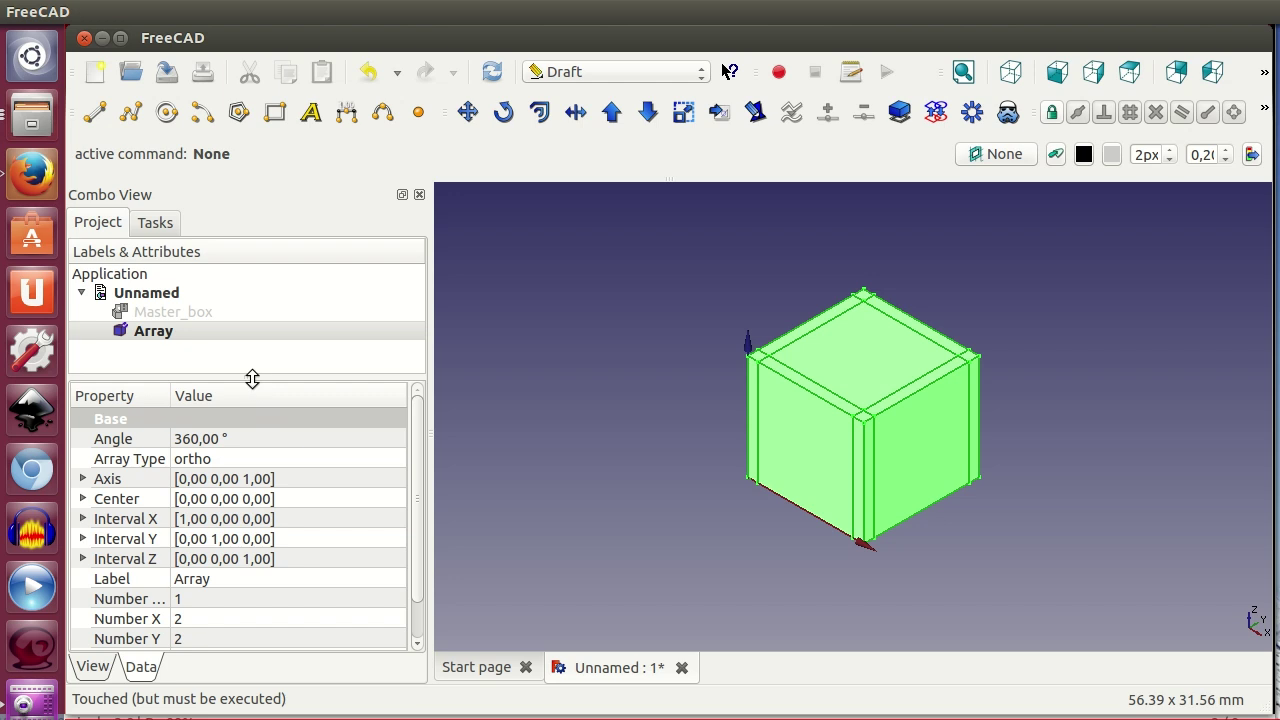
pyautogui.moveTo(252, 378); pyautogui.dragTo(251, 349)
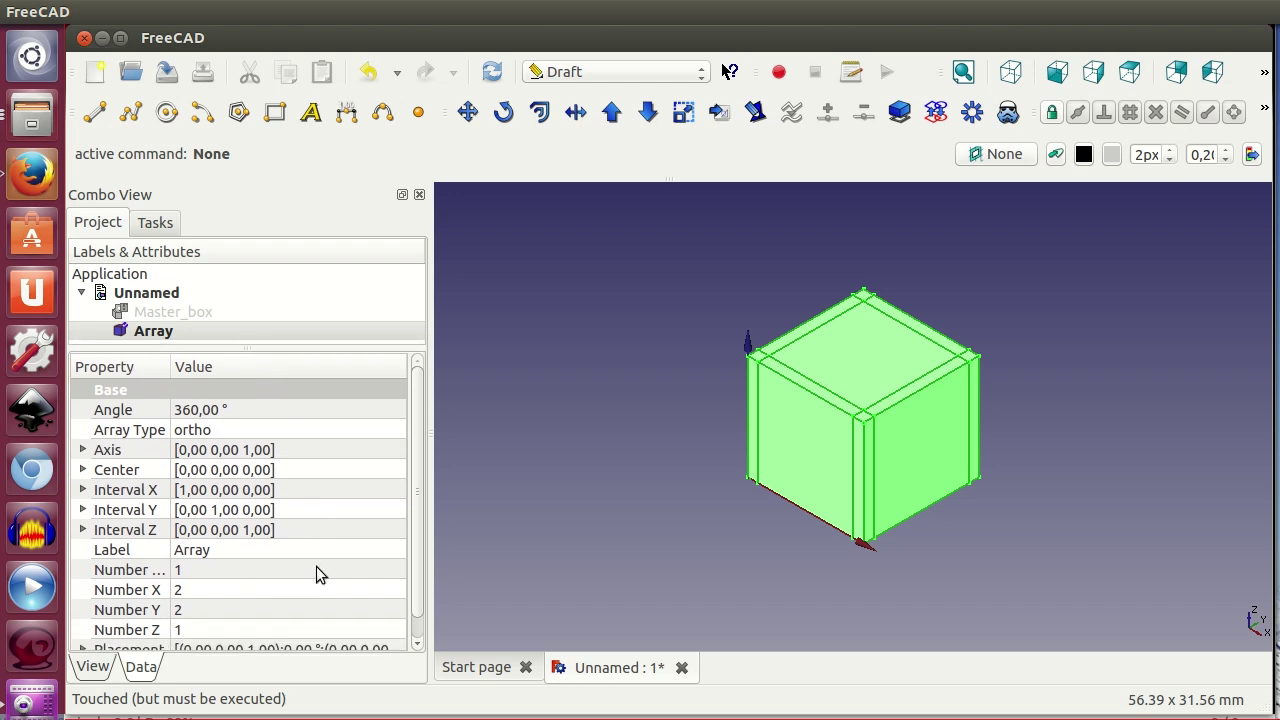
pyautogui.moveTo(420, 514); pyautogui.dragTo(420, 537)
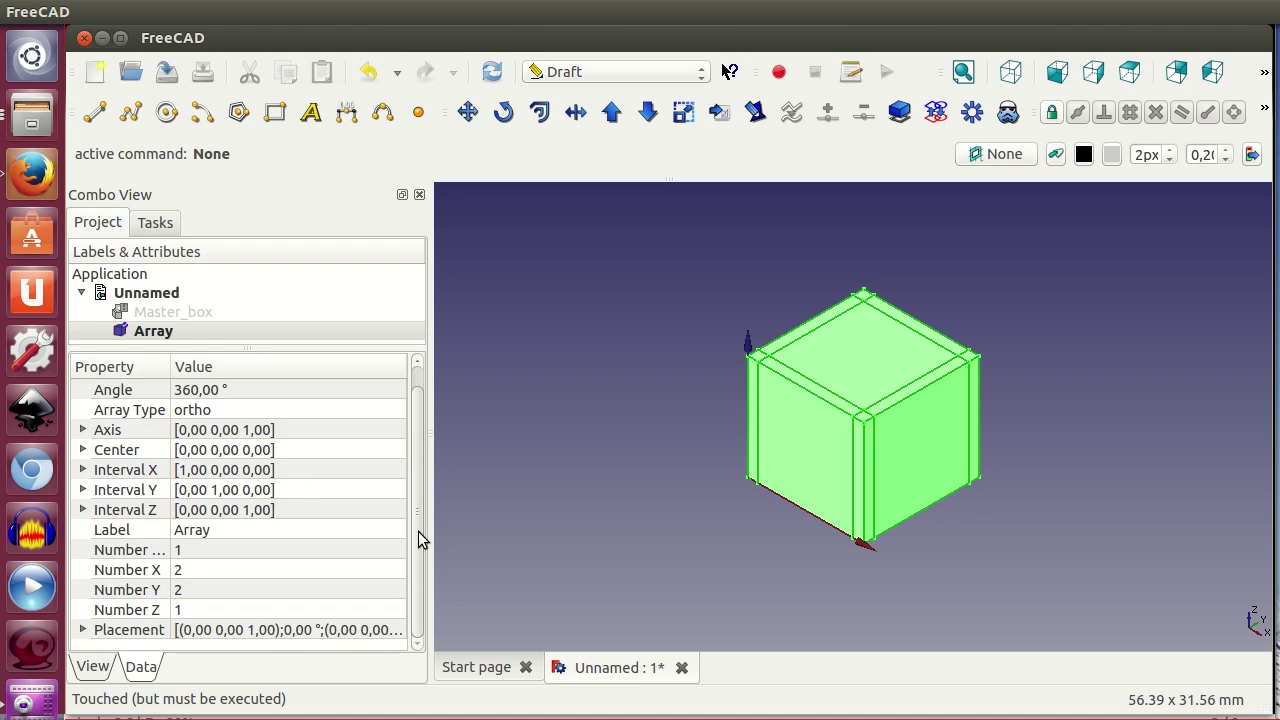
pyautogui.click(210, 590)
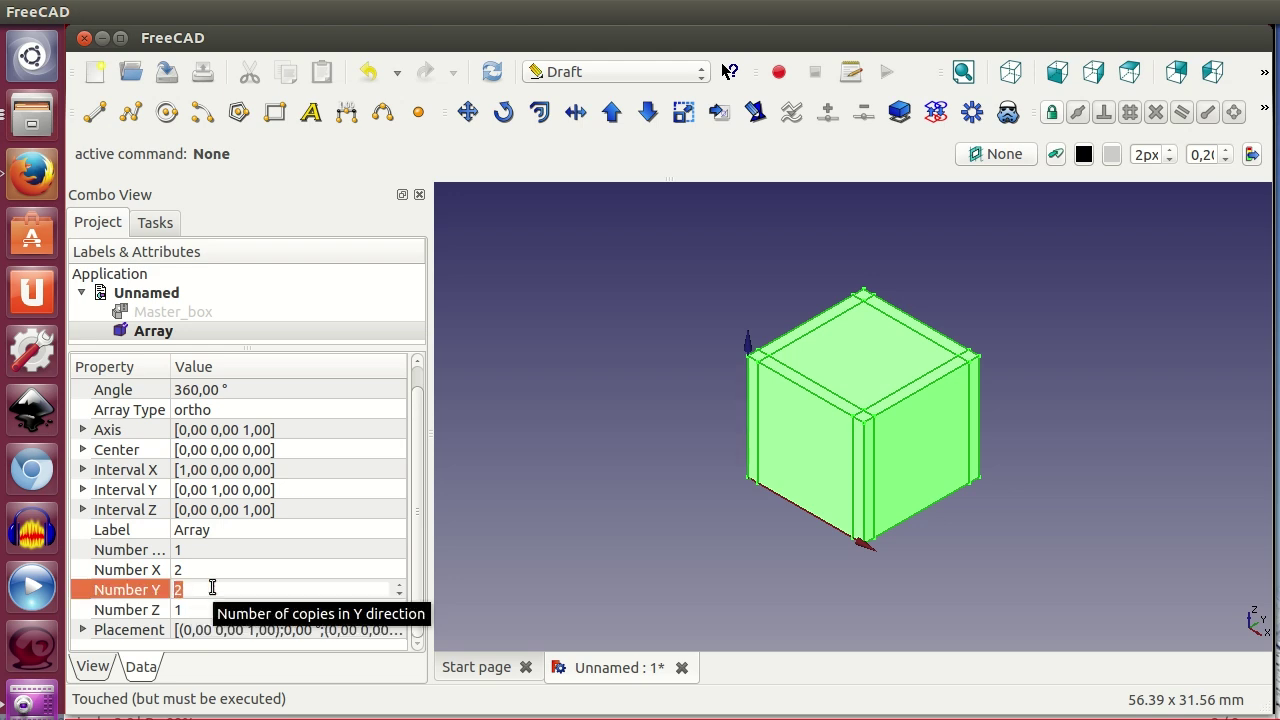
pyautogui.scroll(-1, 212, 588)
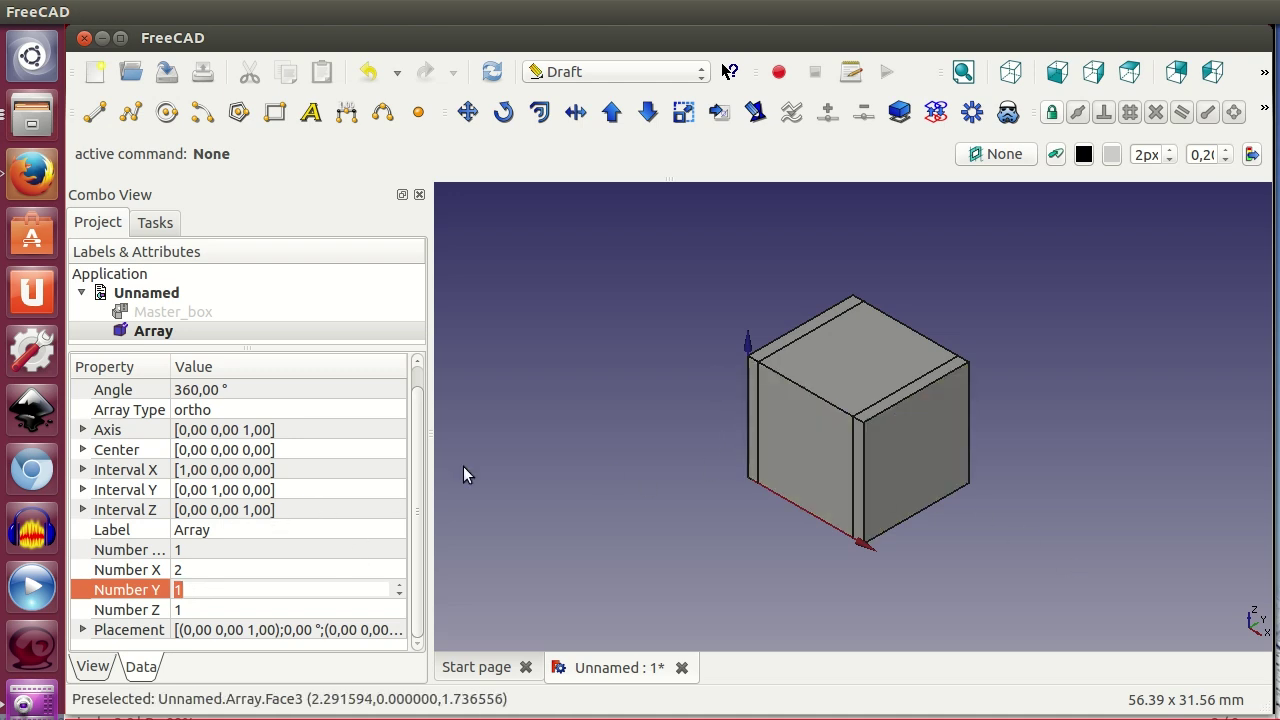
# Set the Array's Interval X to 12 and Number X to 10.
pyautogui.click(113, 478)
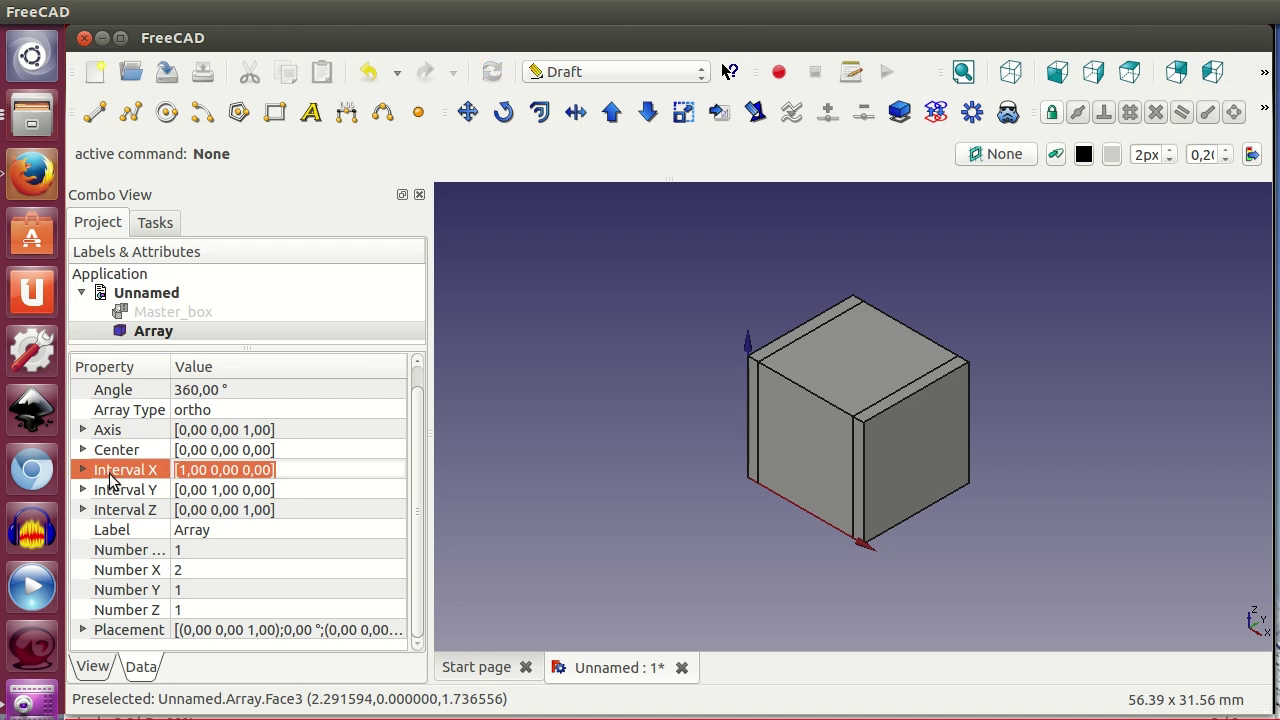
pyautogui.click(84, 470)
pyautogui.click(223, 490)
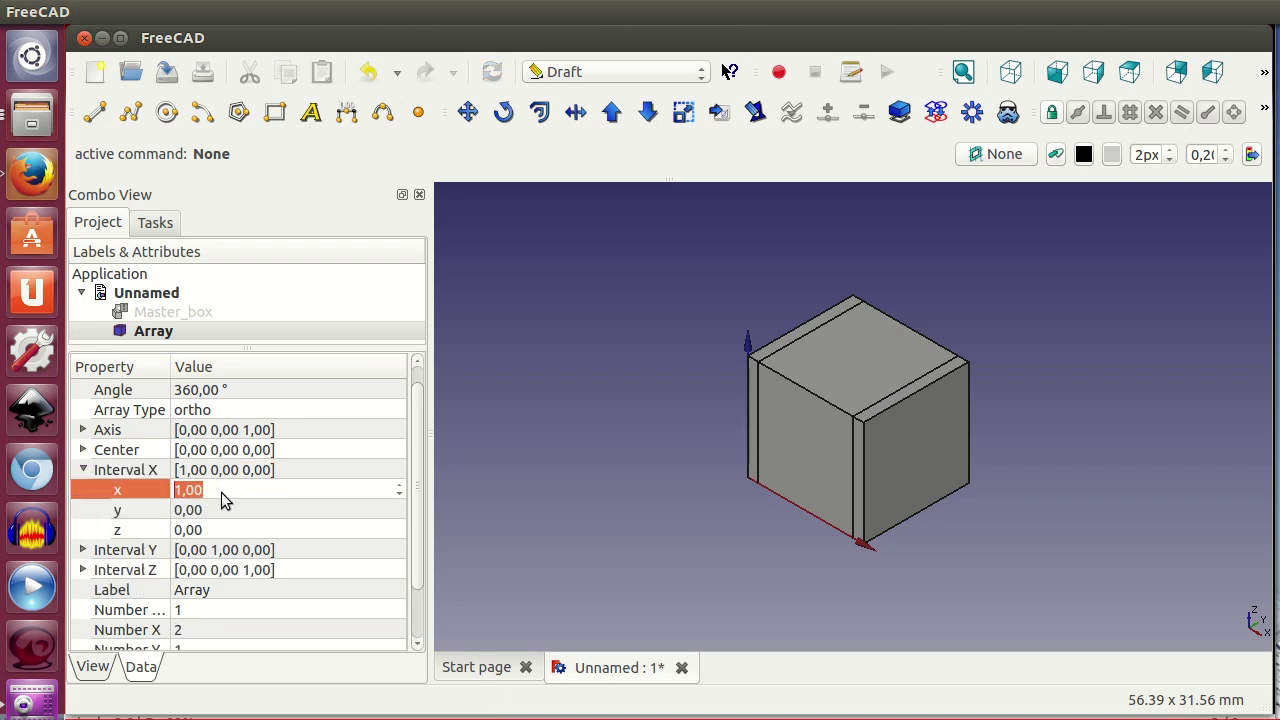
pyautogui.write('1')
pyautogui.write('2')
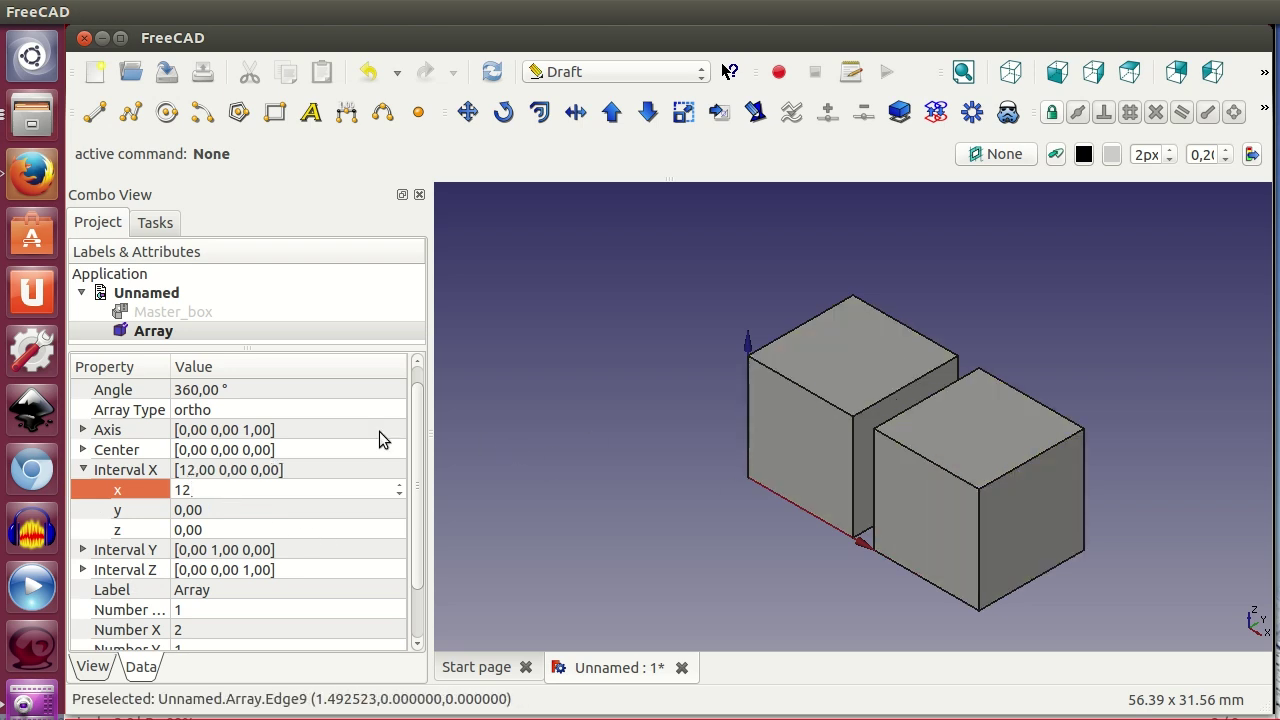
pyautogui.moveTo(418, 545); pyautogui.dragTo(418, 557)
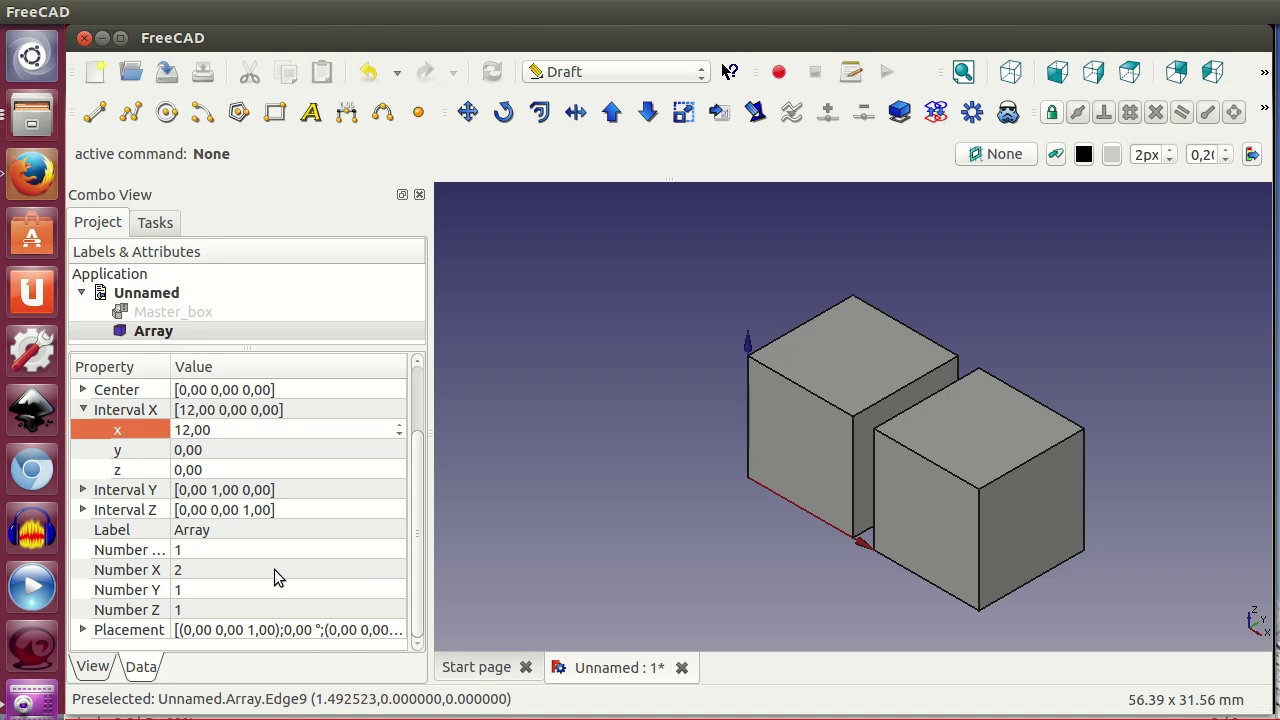
pyautogui.click(214, 567)
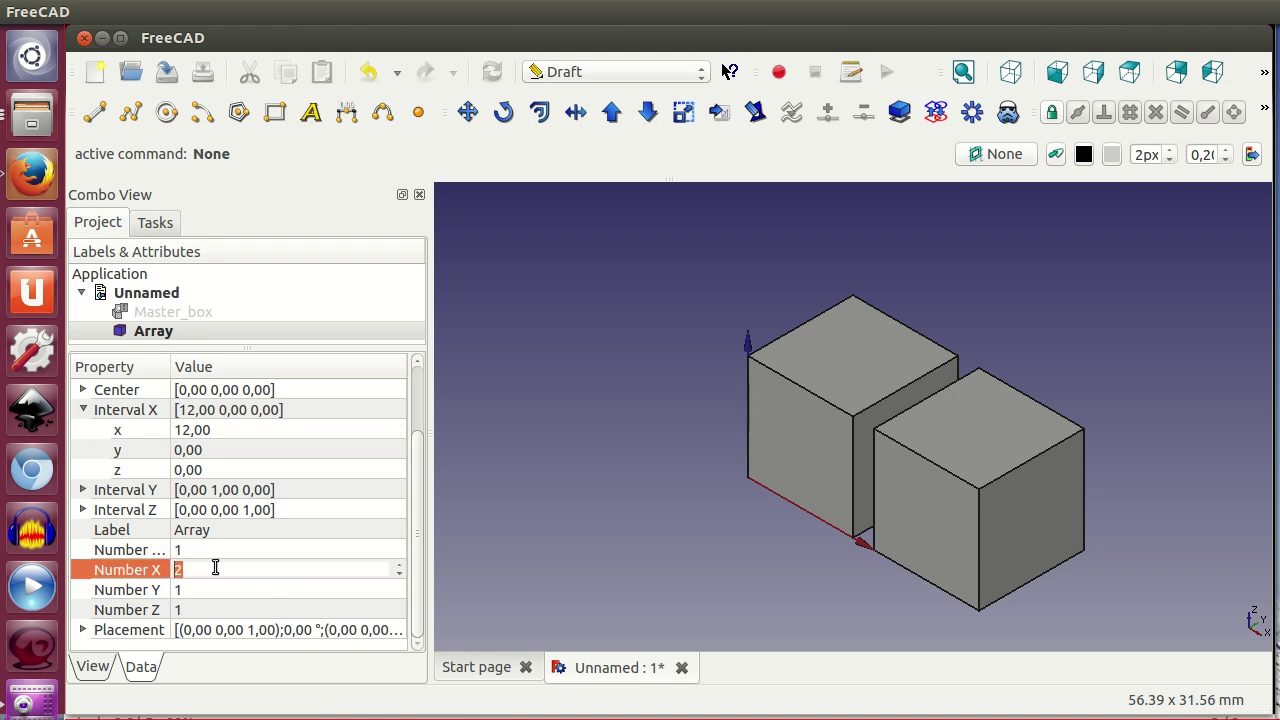
pyautogui.write('10')
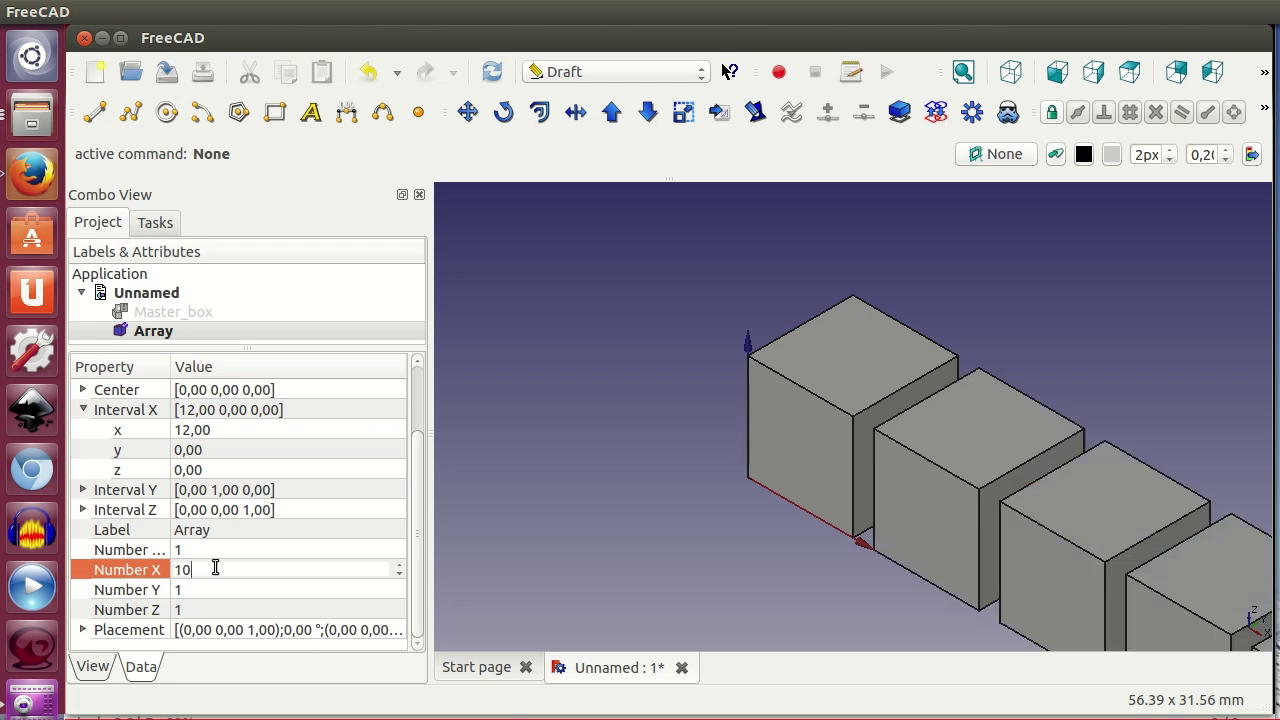
pyautogui.click(963, 73)
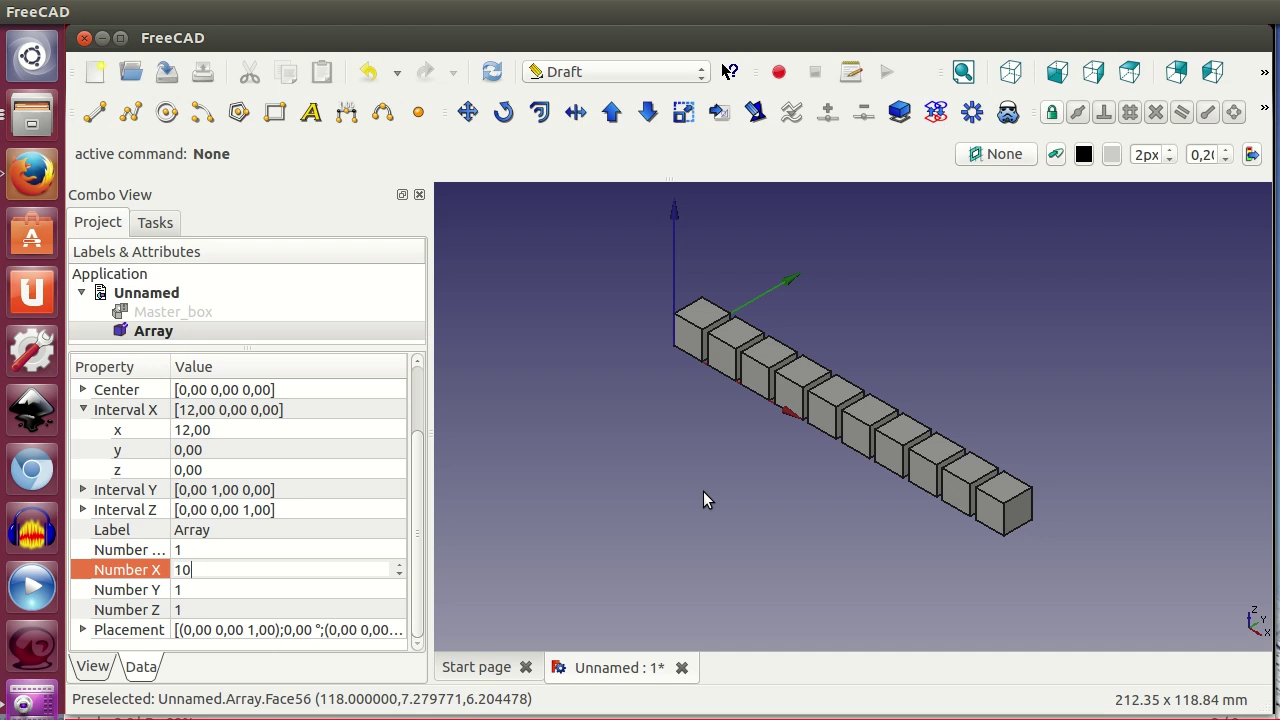
# View the dependency graph of Array on Master_box, then return to the 3D view.
pyautogui.click(213, 14)
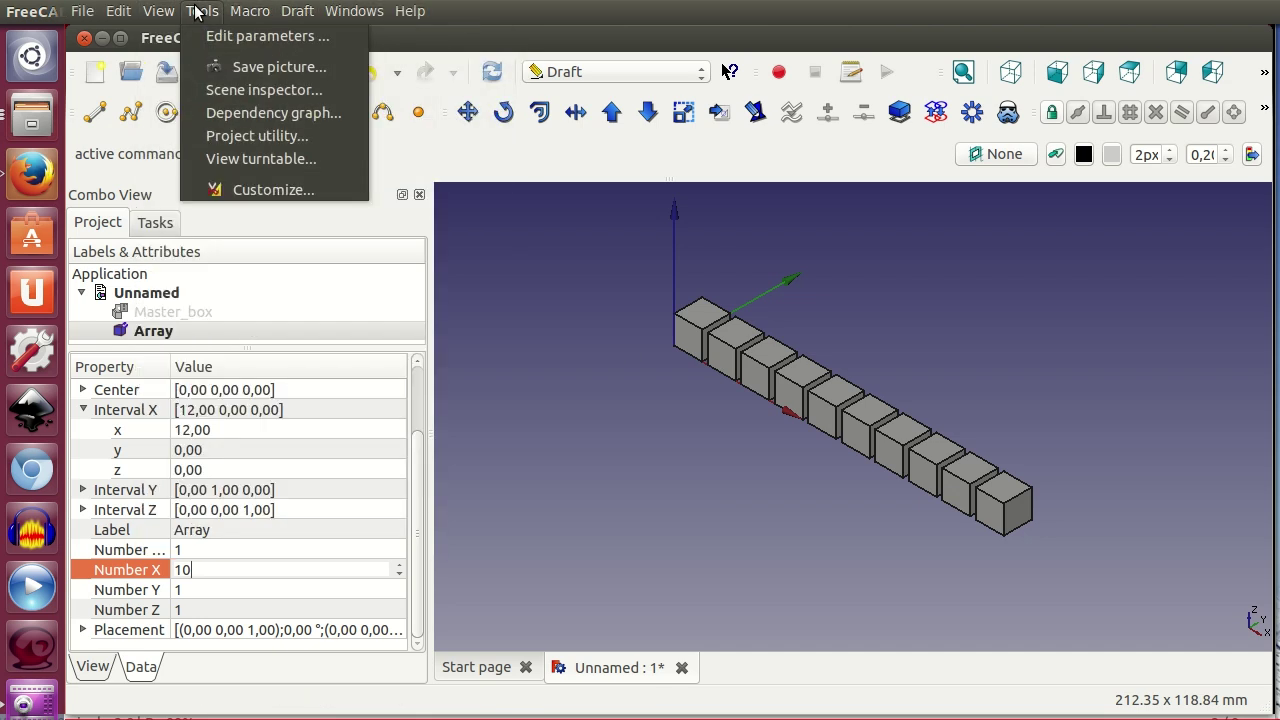
pyautogui.click(265, 113)
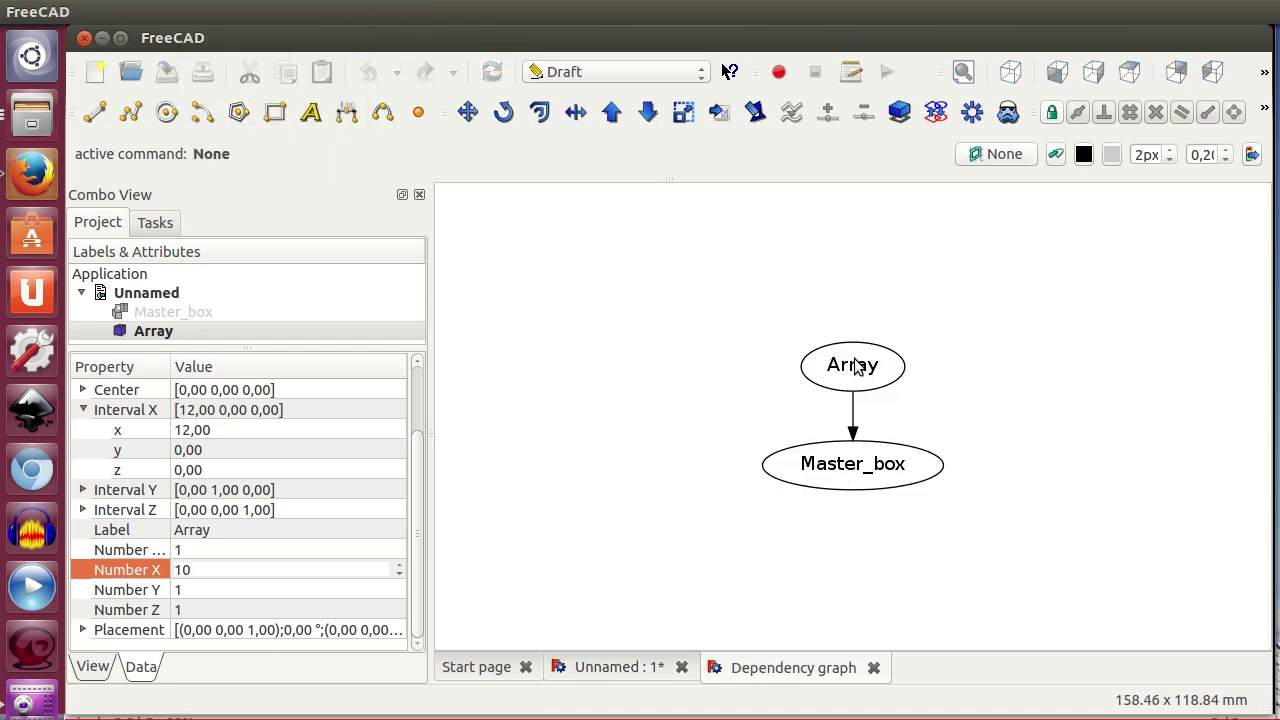
pyautogui.click(603, 668)
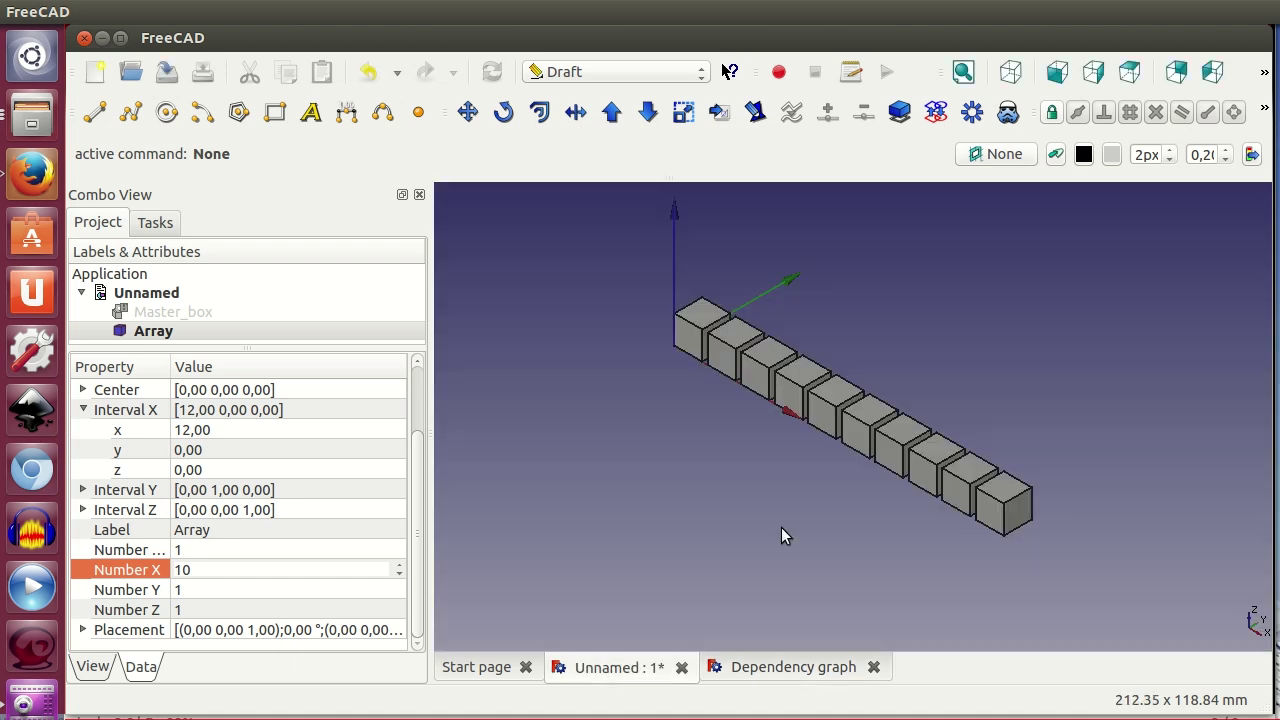
pyautogui.click(174, 312)
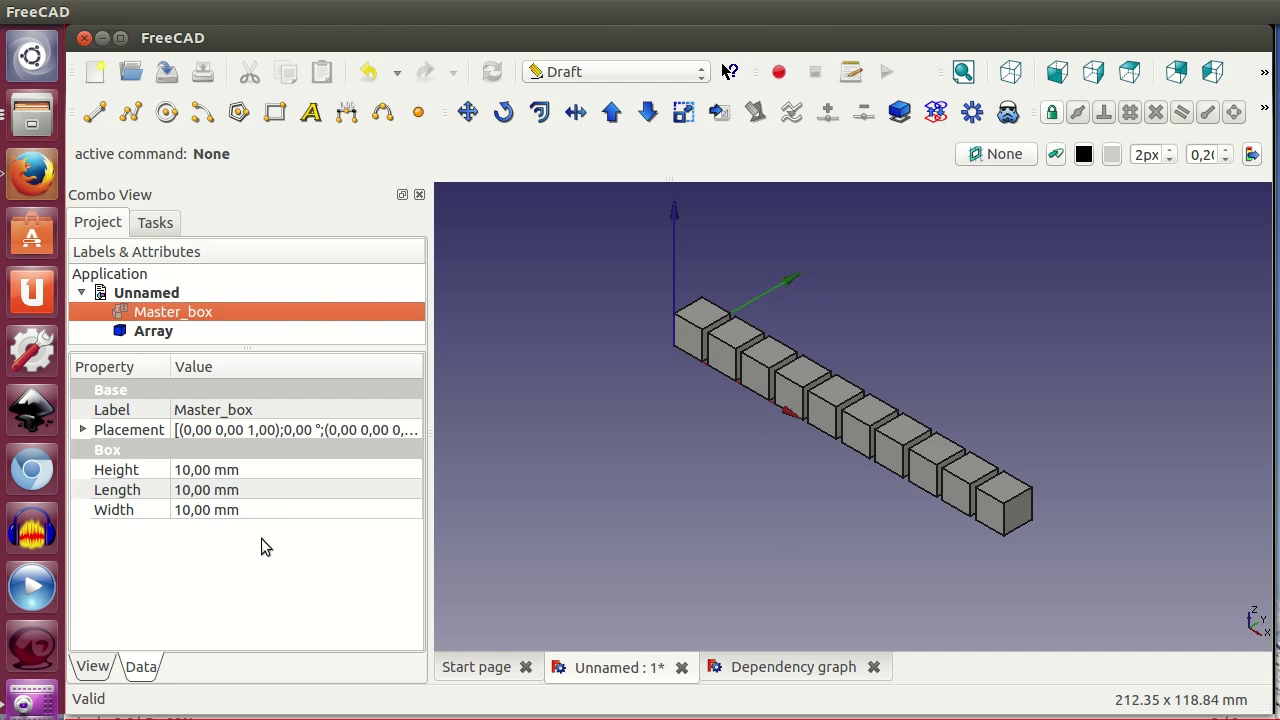
pyautogui.click(254, 472)
pyautogui.scroll(1, 256, 473)
pyautogui.scroll(1, 256, 473)
pyautogui.click(263, 487)
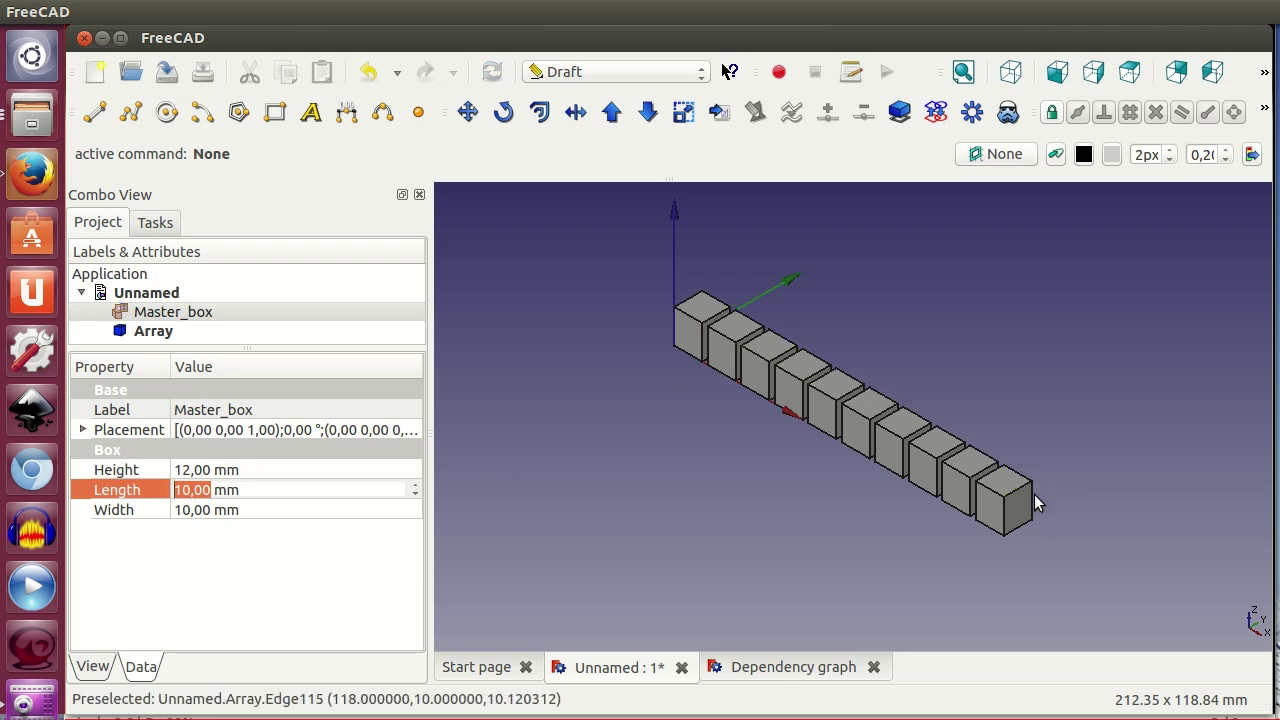
pyautogui.click(253, 470)
pyautogui.scroll(1, 253, 470)
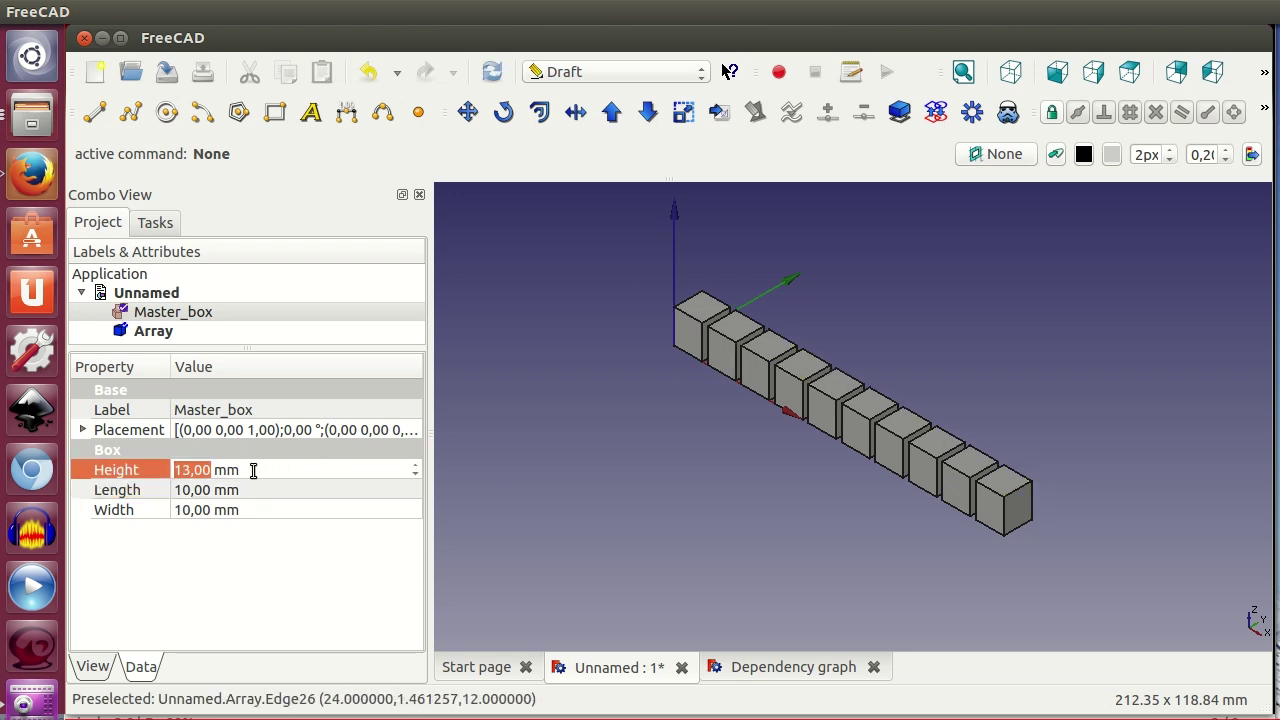
pyautogui.scroll(-2, 253, 470)
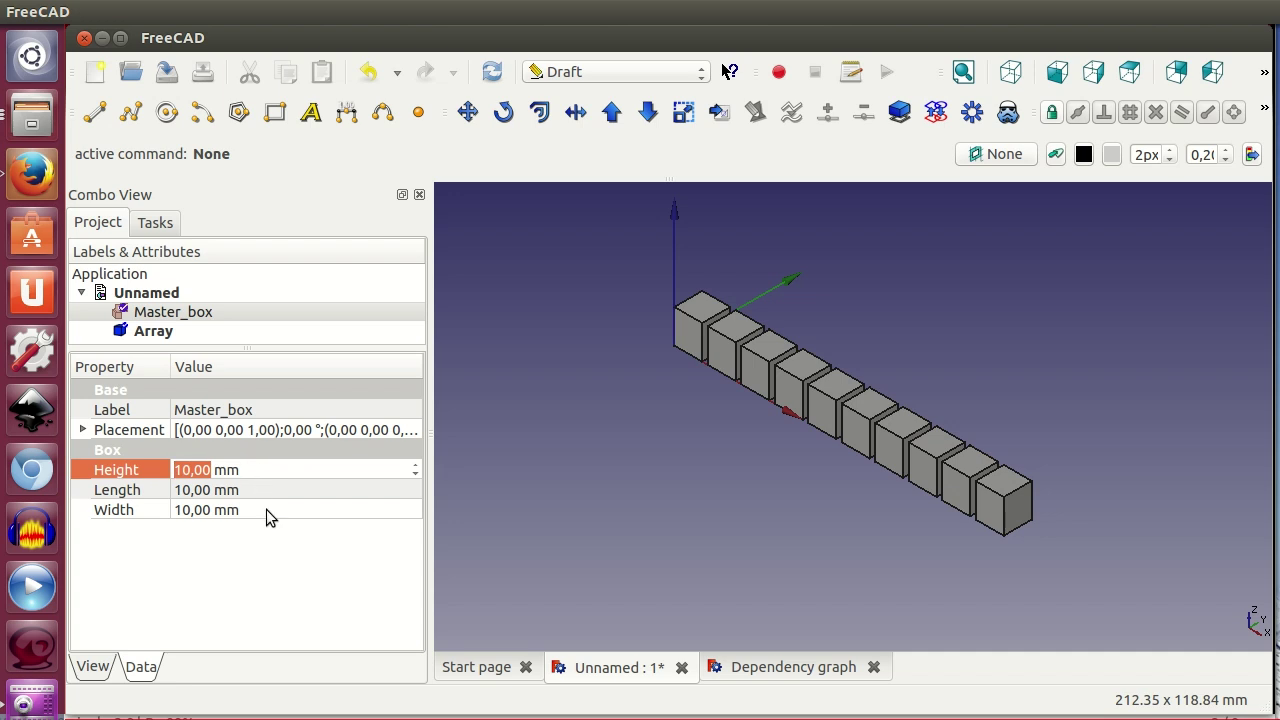
pyautogui.click(266, 510)
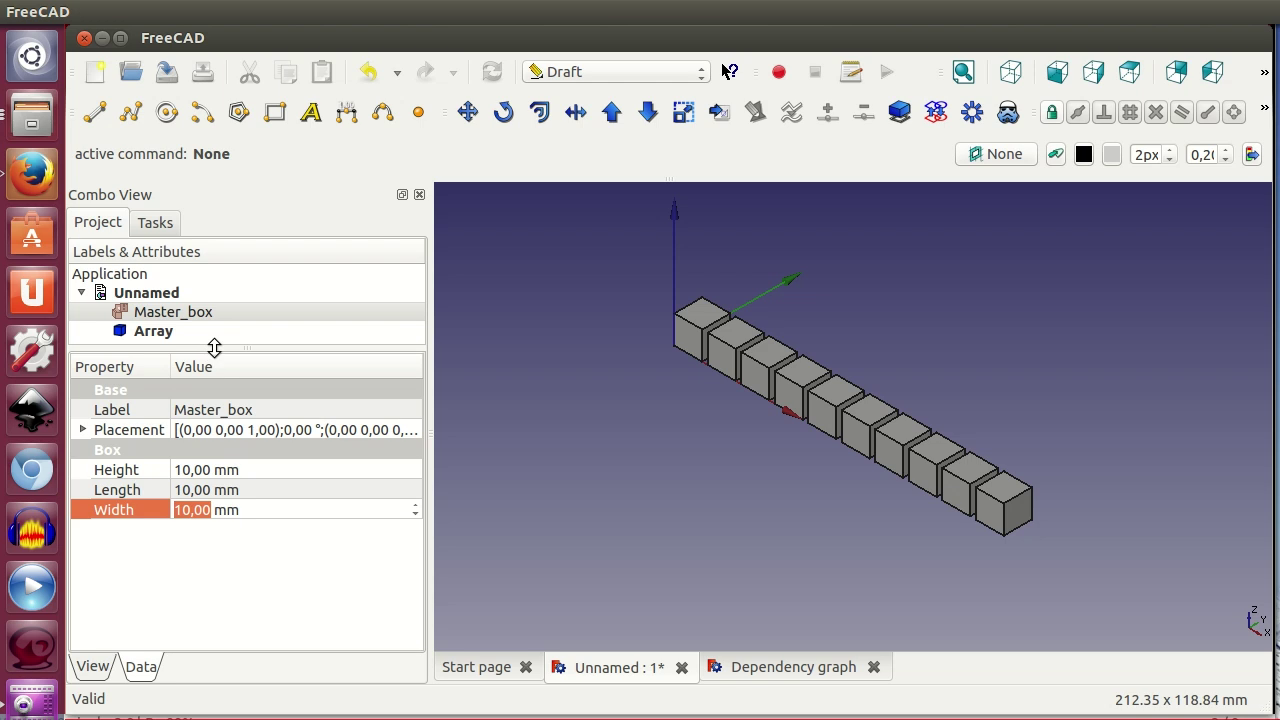
pyautogui.moveTo(214, 347); pyautogui.dragTo(202, 402)
pyautogui.click(186, 332)
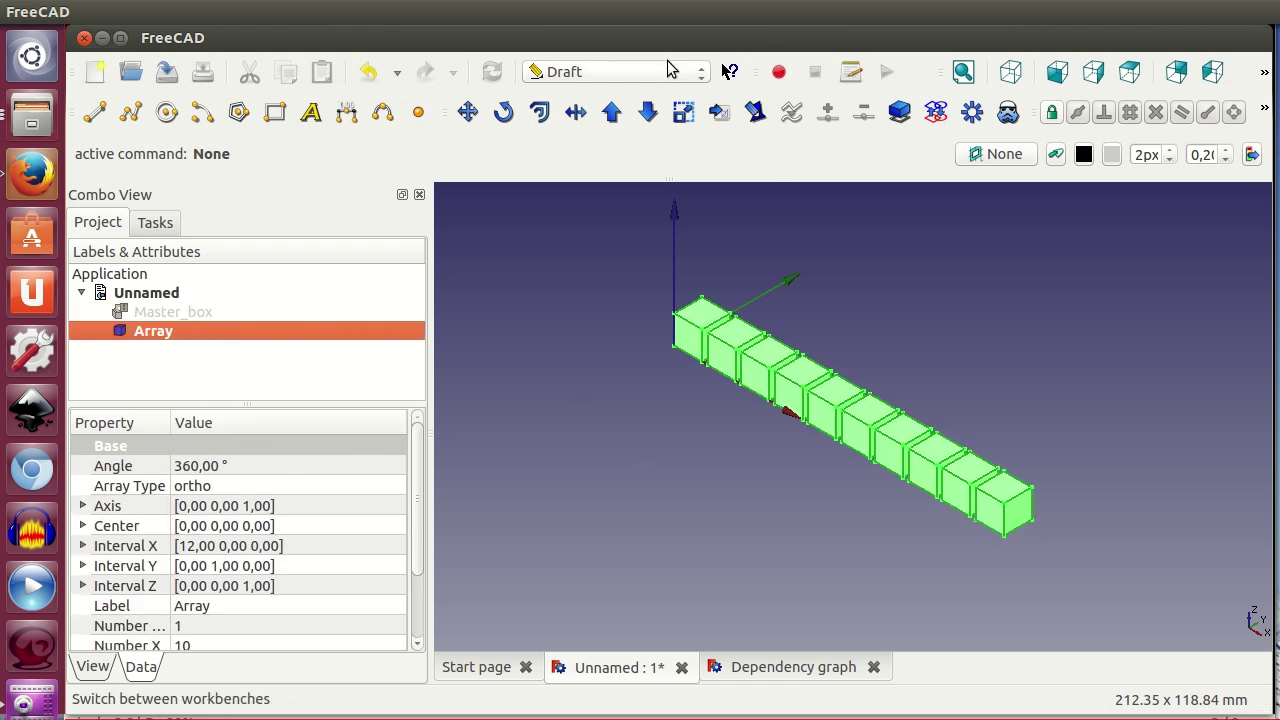
# Switch to the Part workbench and add a new box solid, Box001.
pyautogui.click(637, 66)
pyautogui.click(614, 312)
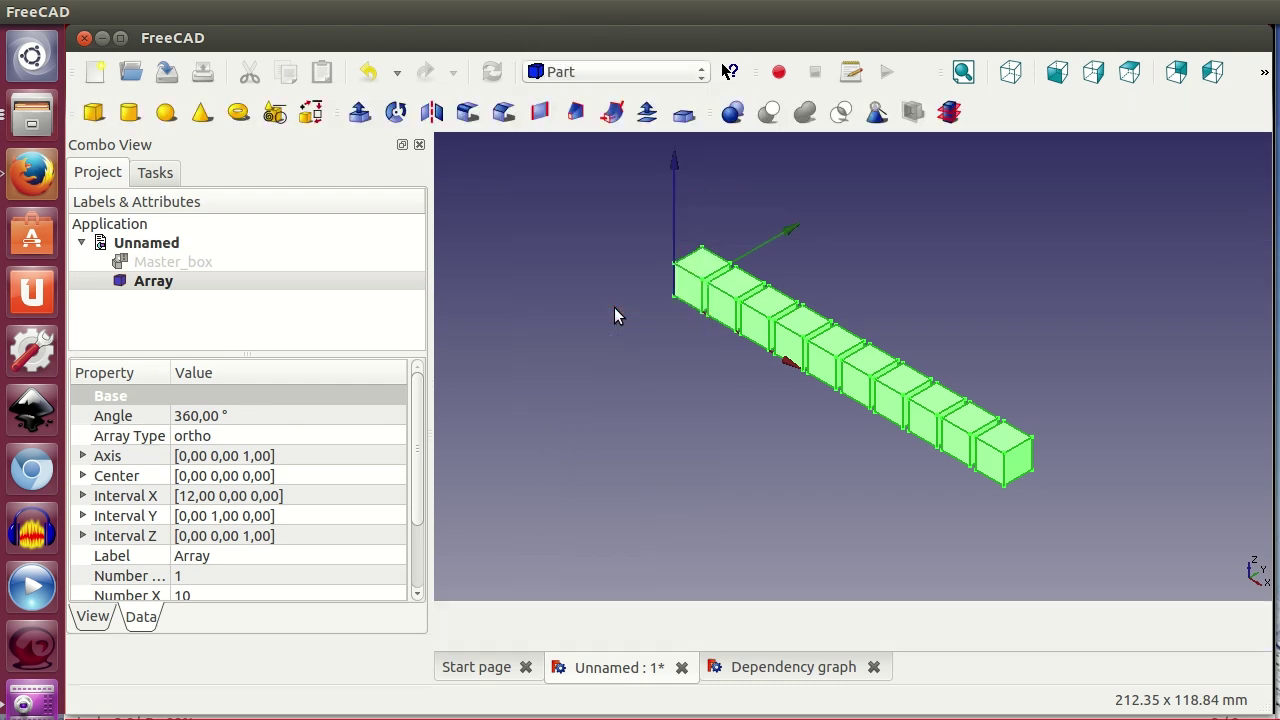
pyautogui.click(595, 378)
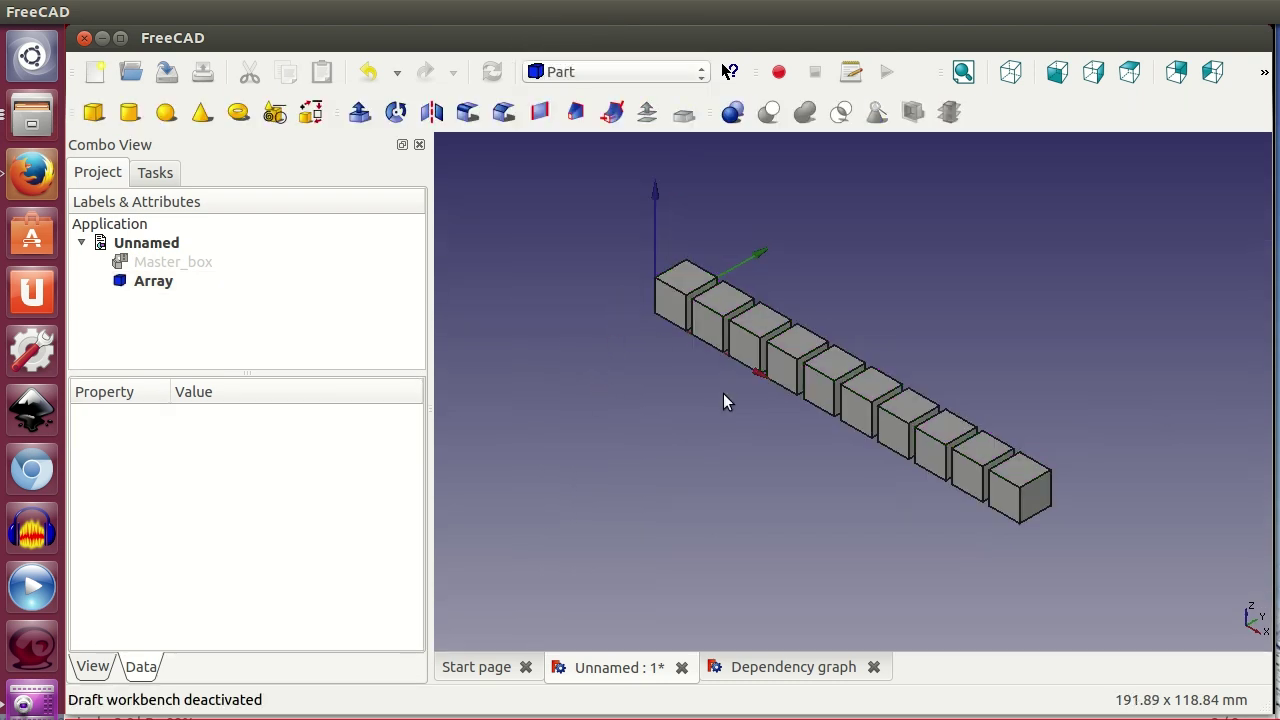
pyautogui.click(96, 113)
pyautogui.click(160, 300)
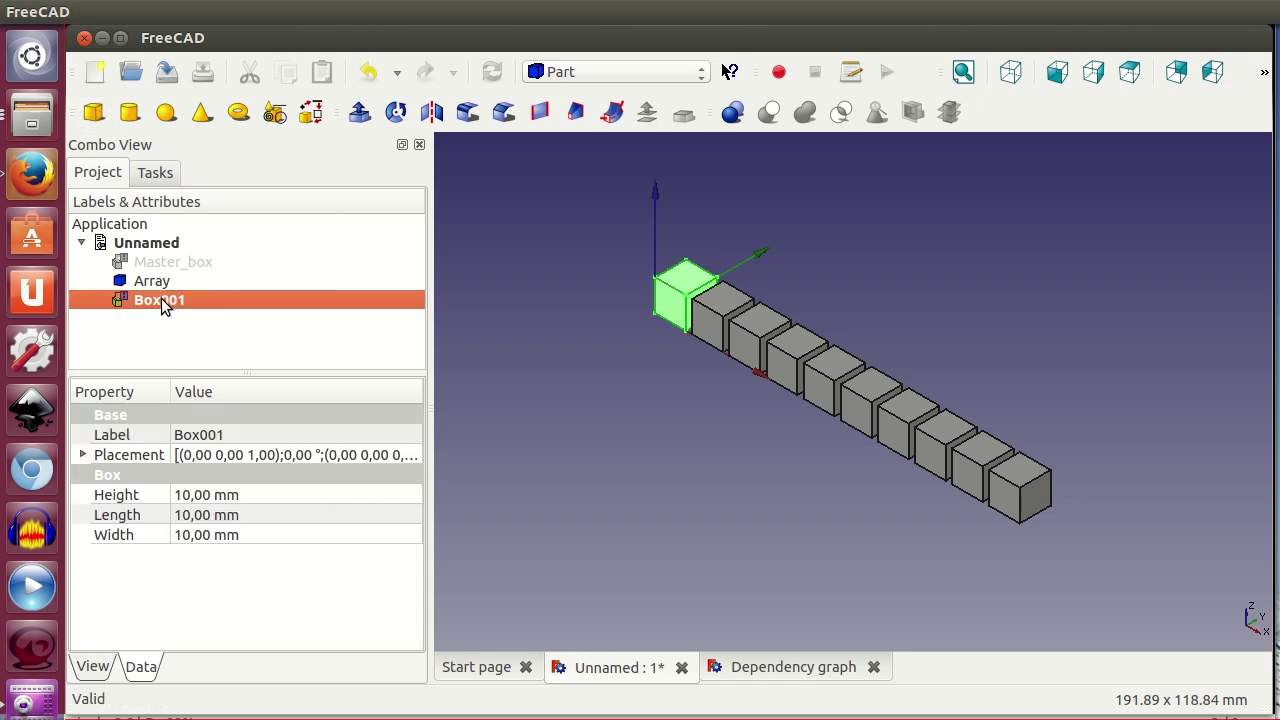
# Give Box001 height 3 mm, length 122 mm and width 16 mm, viewed from the top.
pyautogui.click(190, 494)
pyautogui.write('3')
pyautogui.click(187, 514)
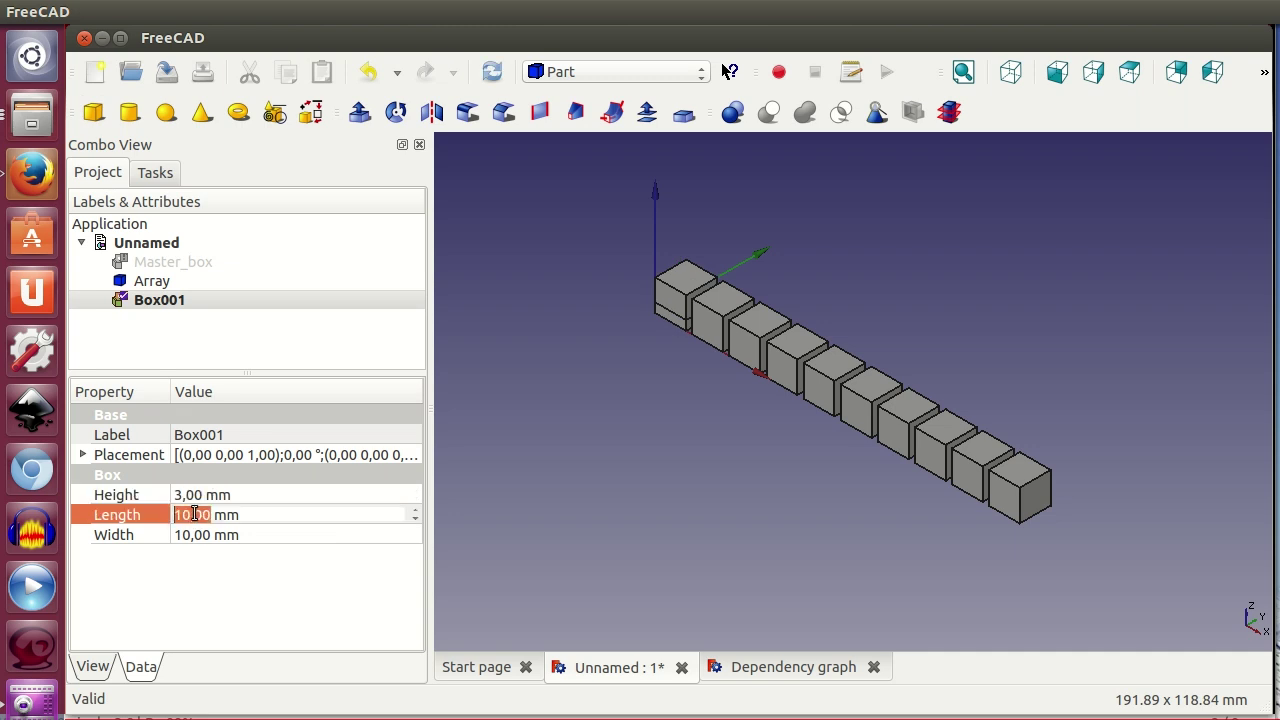
pyautogui.write('122')
pyautogui.click(180, 535)
pyautogui.click(186, 536)
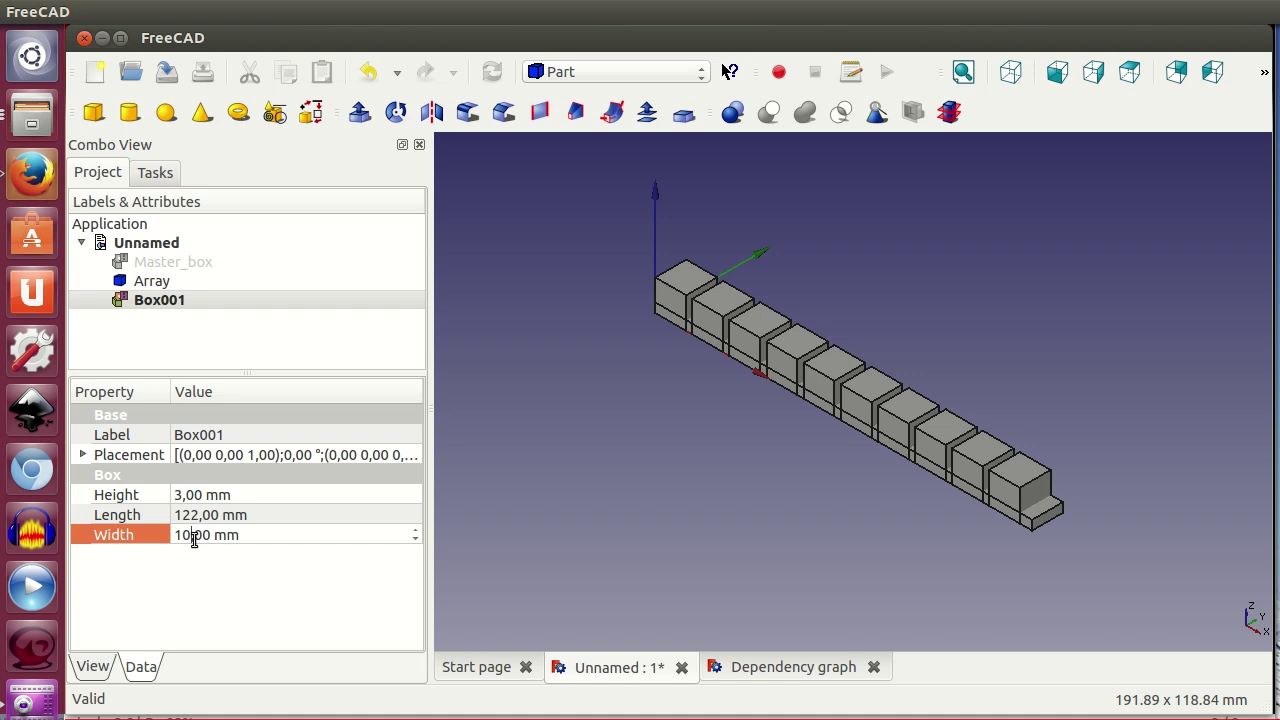
pyautogui.write('0')
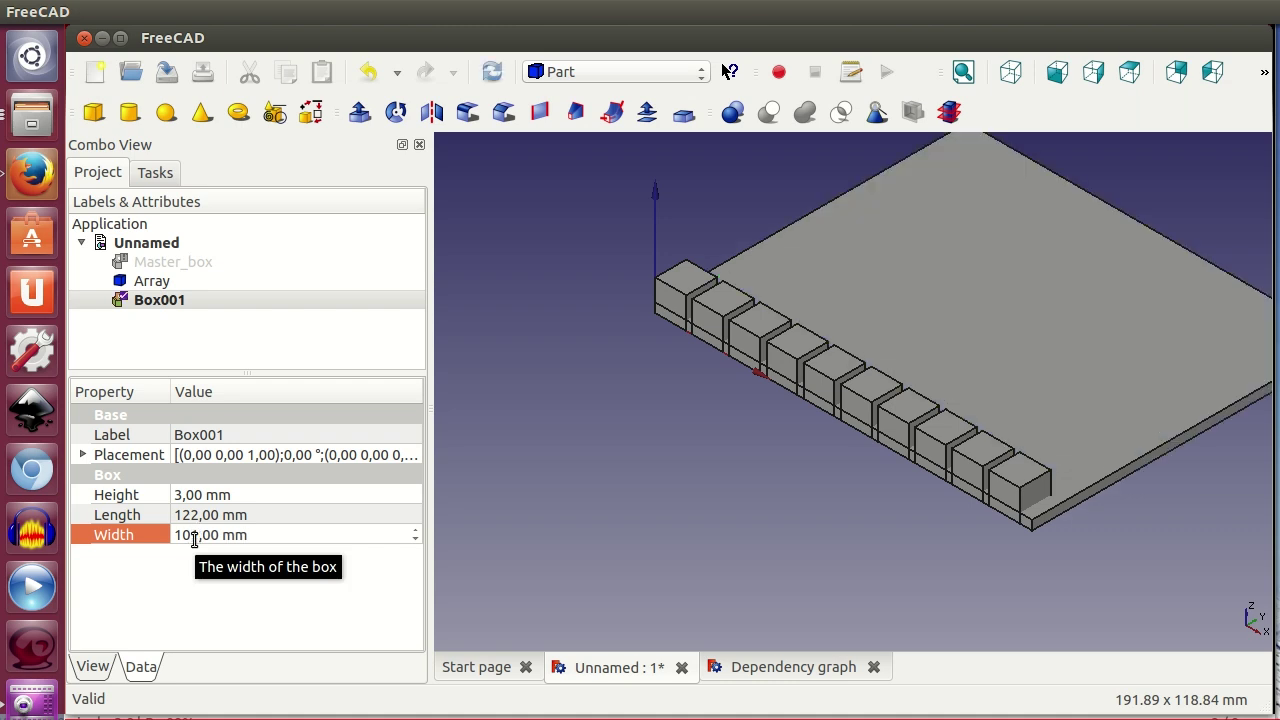
pyautogui.press('BackSpace')
pyautogui.press('BackSpace')
pyautogui.write('6')
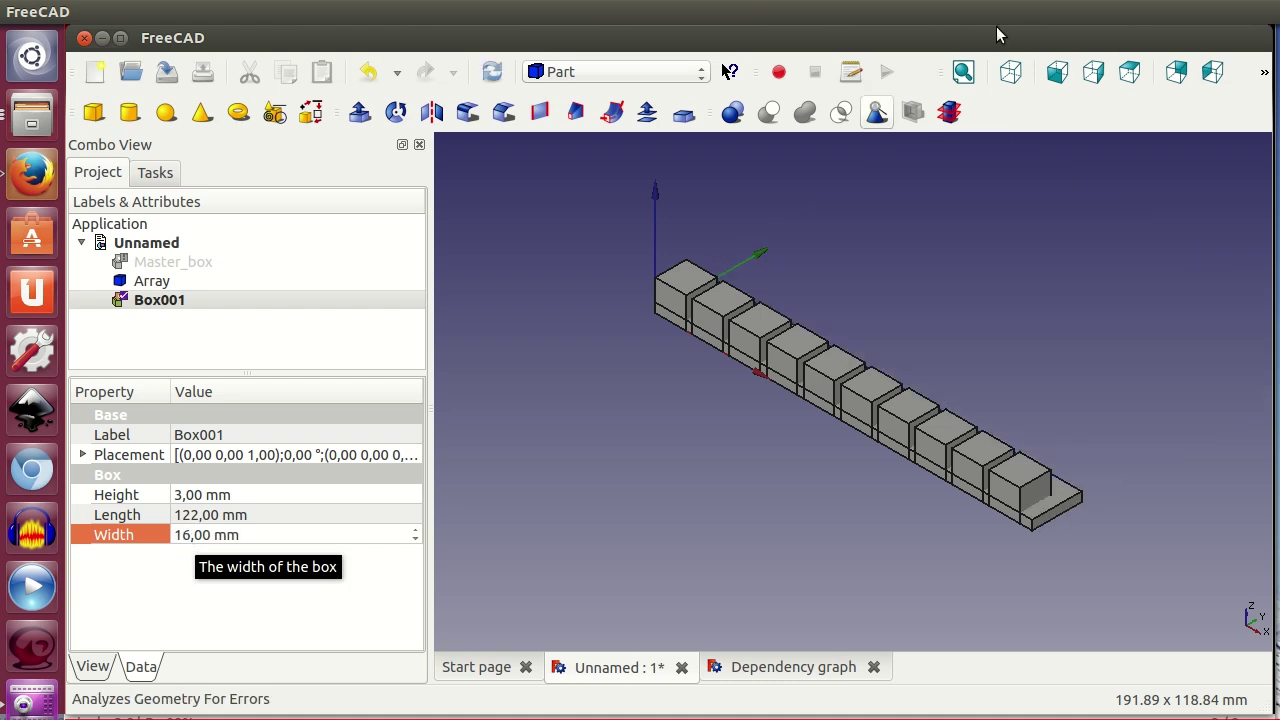
pyautogui.click(1127, 72)
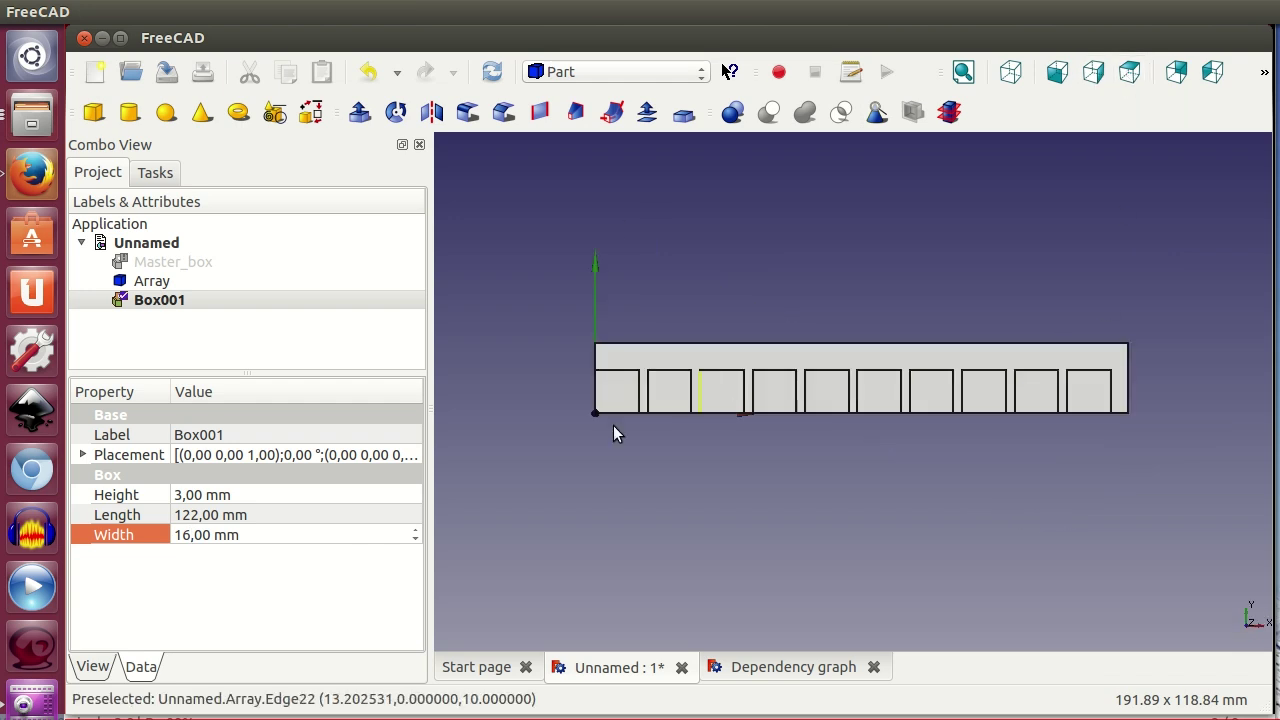
pyautogui.click(296, 456)
# Set Box001's placement translation to X −2, Y −2, Z 4 mm.
pyautogui.click(411, 455)
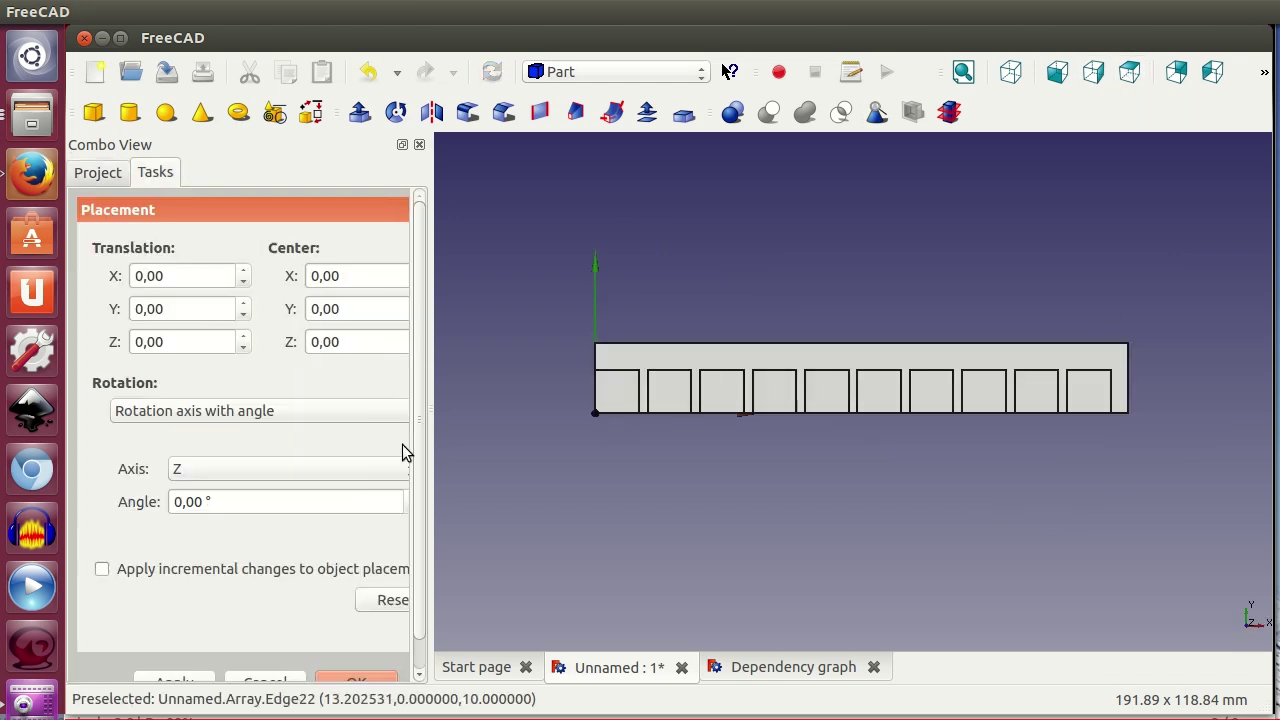
pyautogui.scroll(-1, 202, 276)
pyautogui.scroll(-1, 202, 276)
pyautogui.scroll(-1, 202, 276)
pyautogui.scroll(-1, 202, 276)
pyautogui.scroll(-1, 207, 309)
pyautogui.scroll(-1, 207, 309)
pyautogui.scroll(-1, 207, 309)
pyautogui.scroll(-2, 207, 309)
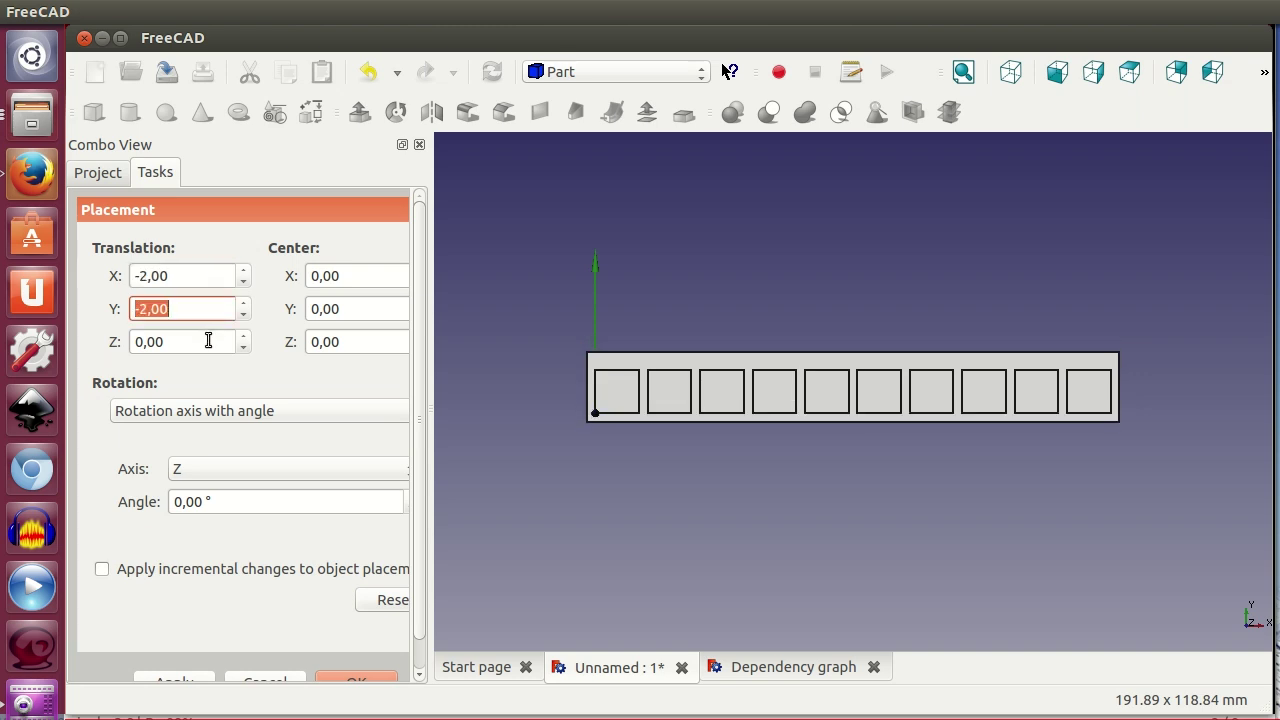
pyautogui.scroll(1, 208, 342)
pyautogui.scroll(3, 208, 342)
pyautogui.scroll(2, 208, 342)
pyautogui.scroll(2, 208, 342)
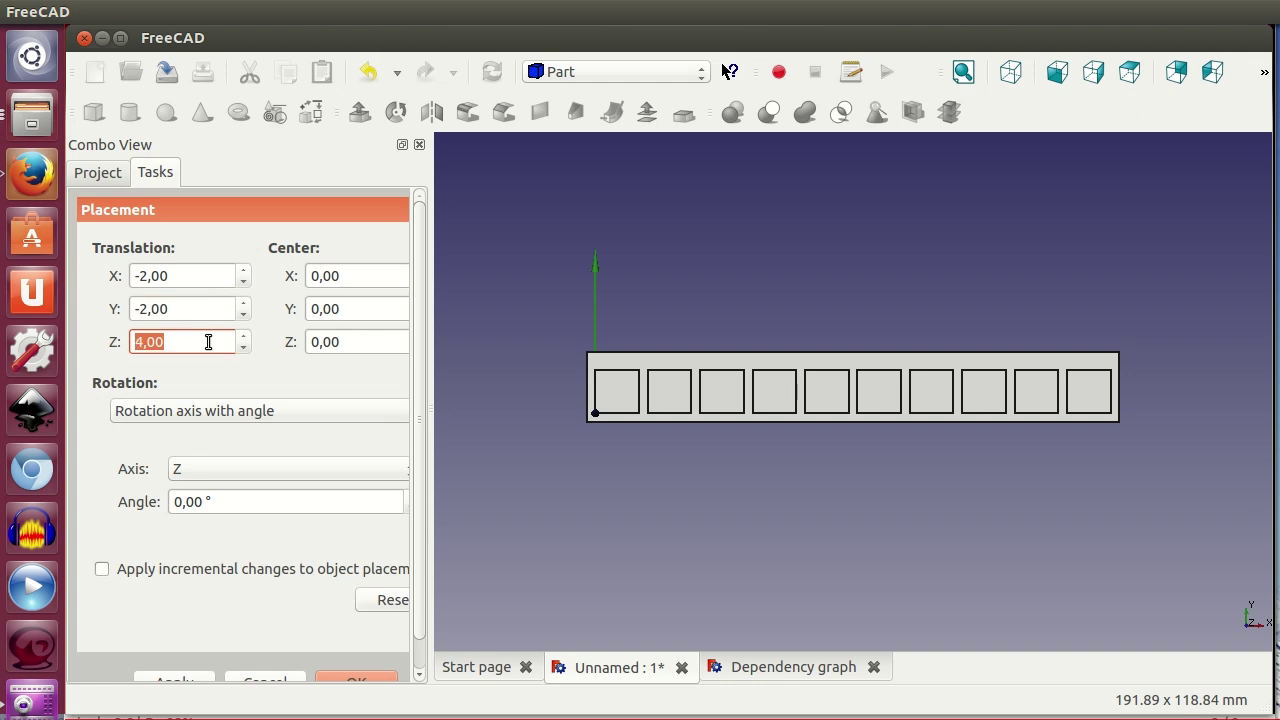
# Apply the new placement in an isometric view, then select Box001 and Array.
pyautogui.click(963, 71)
pyautogui.click(1010, 73)
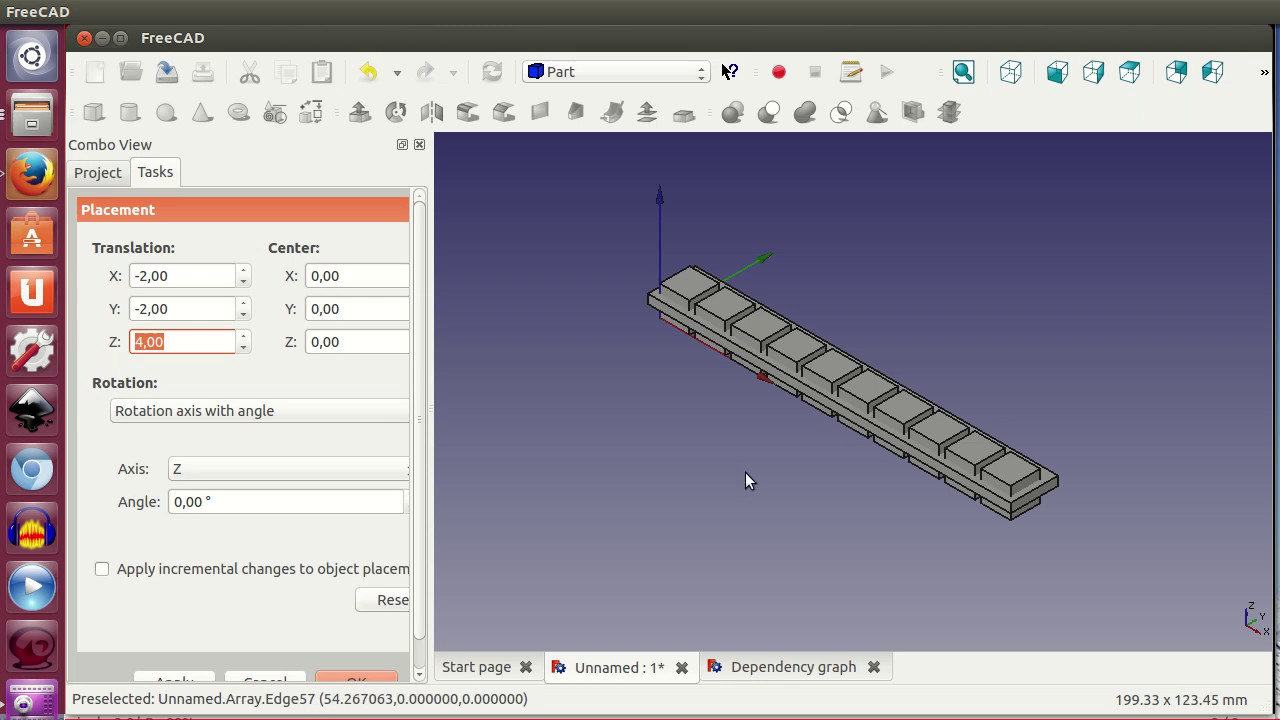
pyautogui.scroll(2, 745, 472)
pyautogui.moveTo(419, 602); pyautogui.dragTo(417, 672)
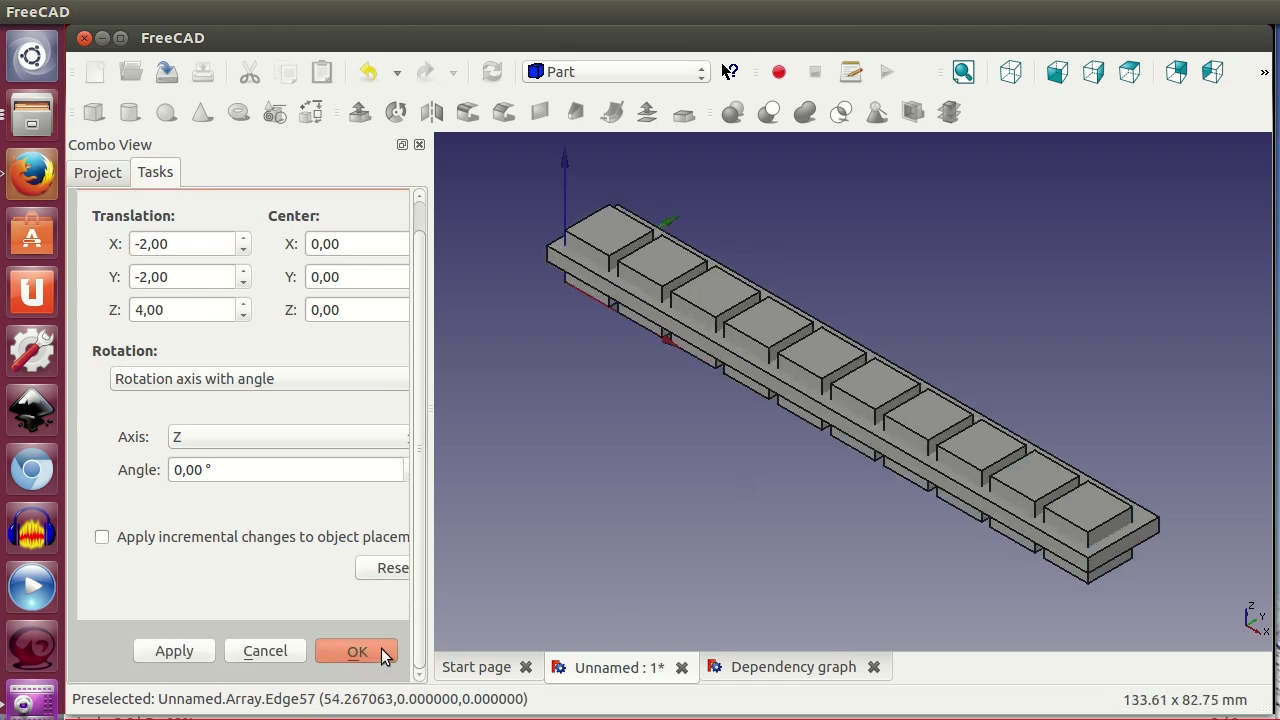
pyautogui.click(357, 651)
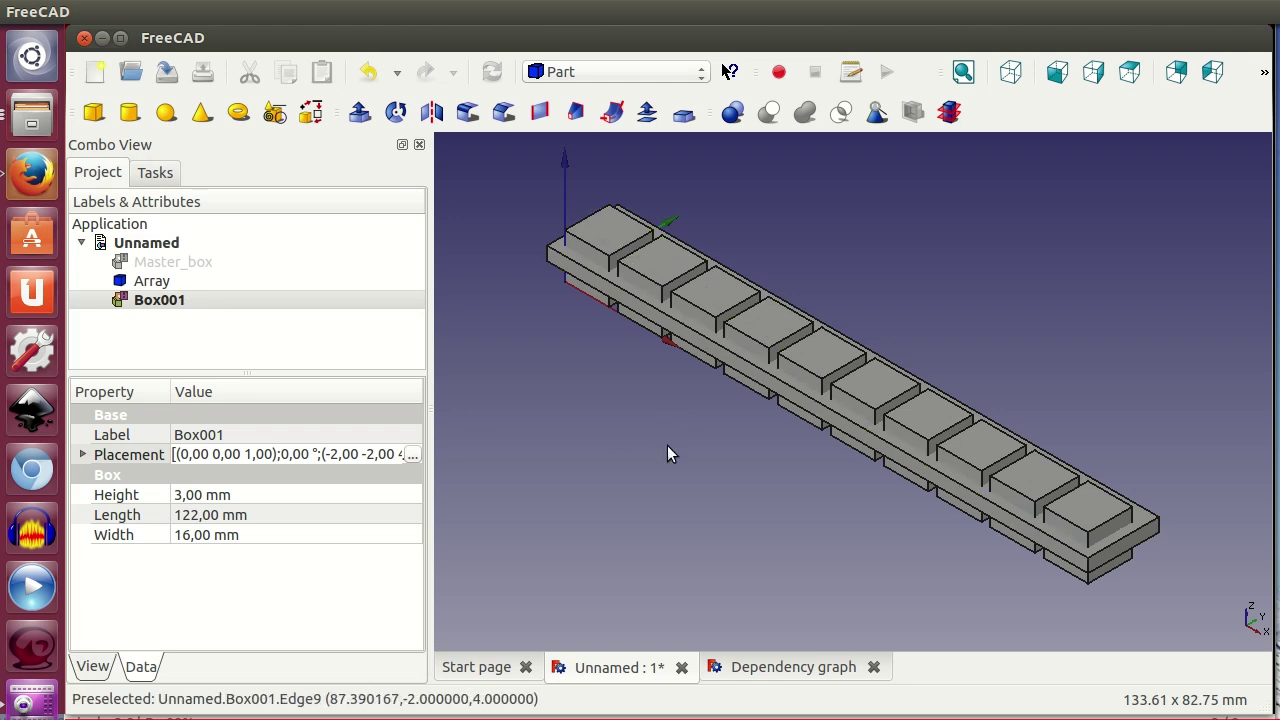
pyautogui.click(176, 297)
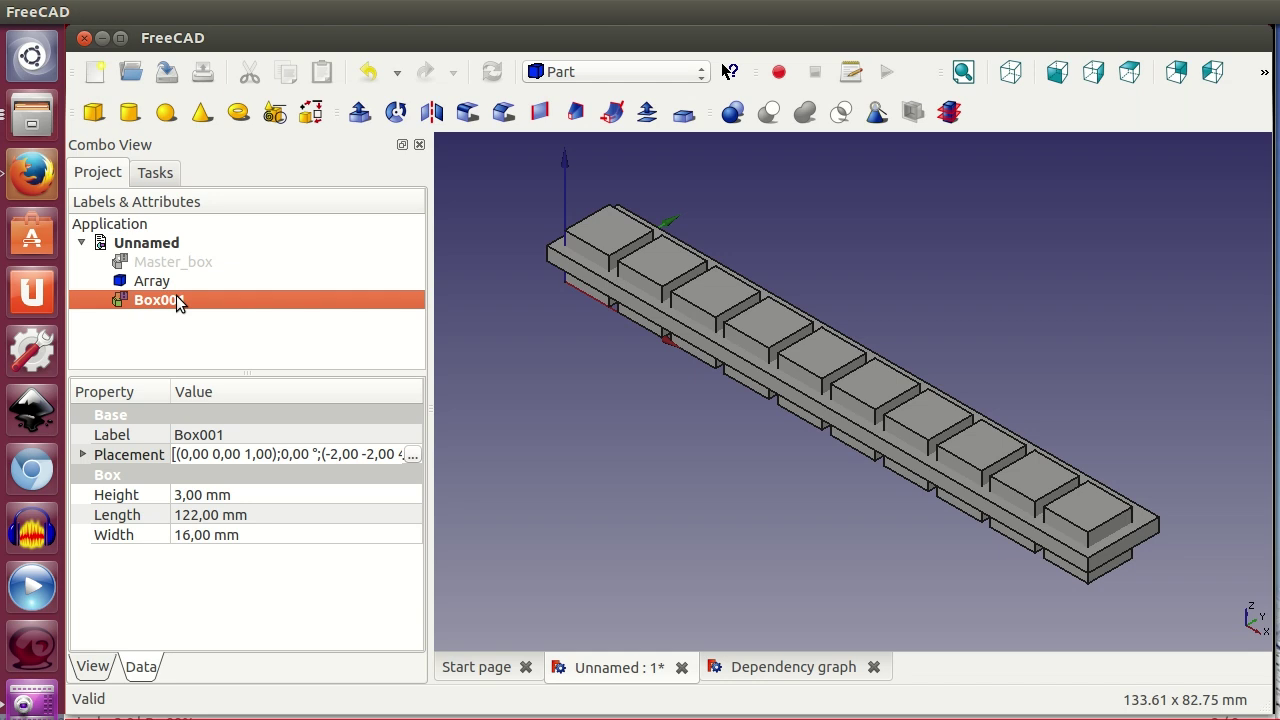
pyautogui.keyDown('ctrl'); pyautogui.click(168, 285); pyautogui.keyUp('ctrl')
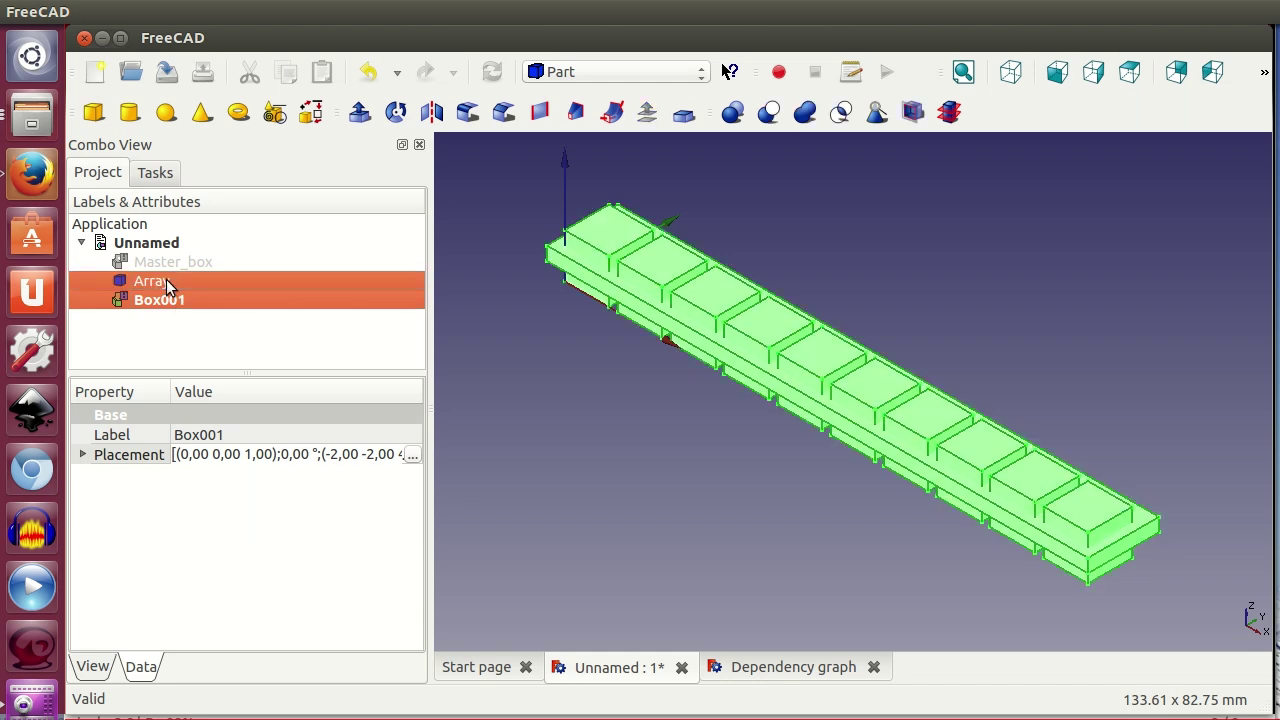
# Cut the Array from Box001 and orbit to inspect the ten square holes.
pyautogui.click(769, 117)
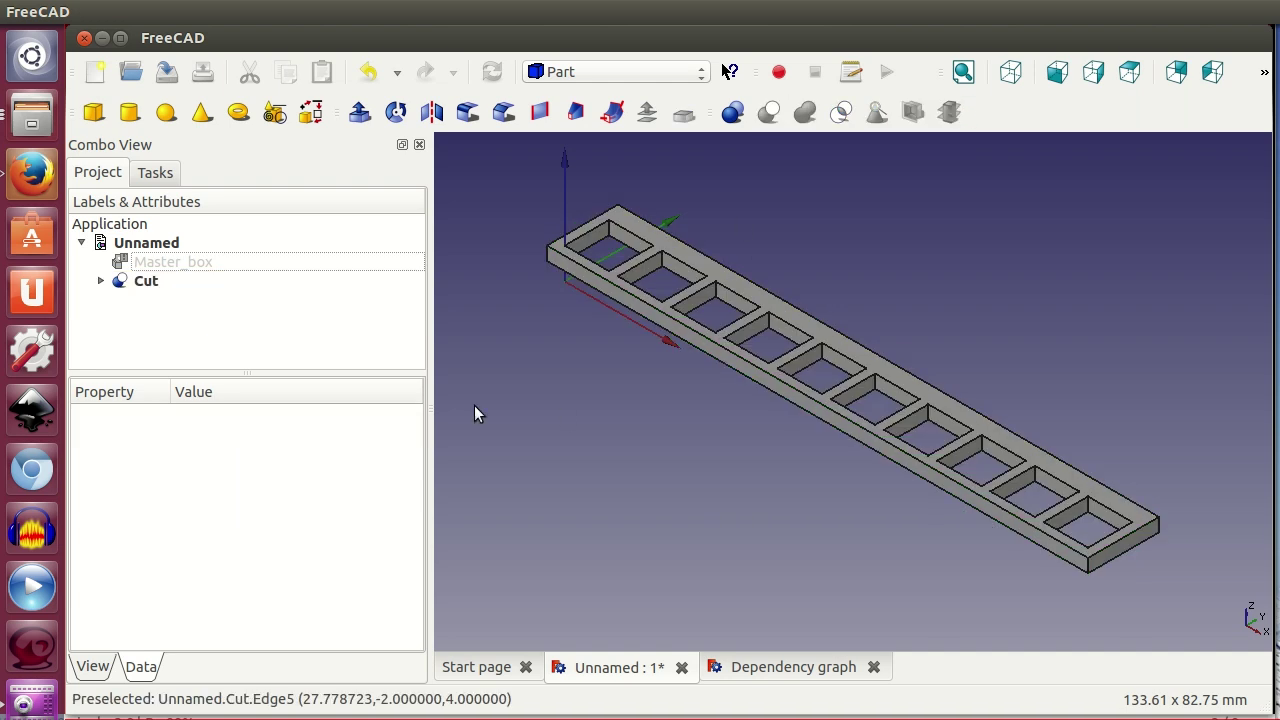
pyautogui.moveTo(694, 429)
pyautogui.mouseDown(button='middle')
pyautogui.moveTo(681, 419)
pyautogui.moveTo(697, 425)
pyautogui.mouseUp(button='middle')
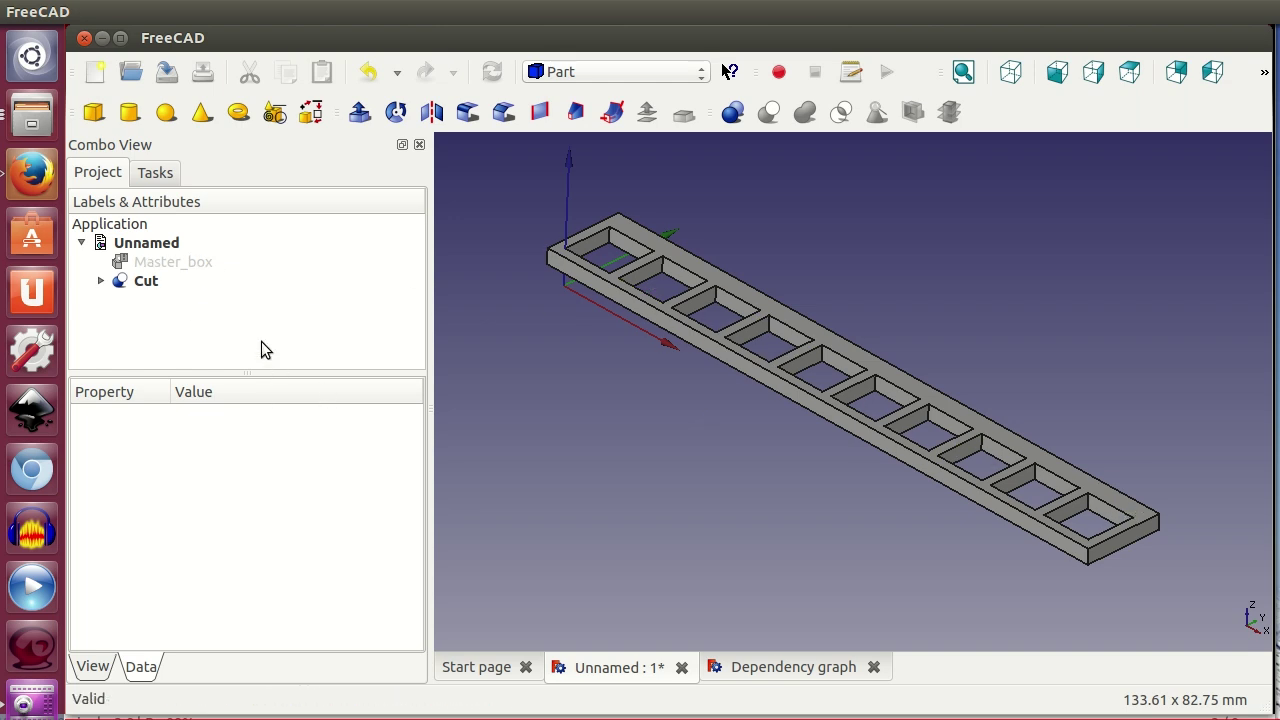
pyautogui.click(201, 262)
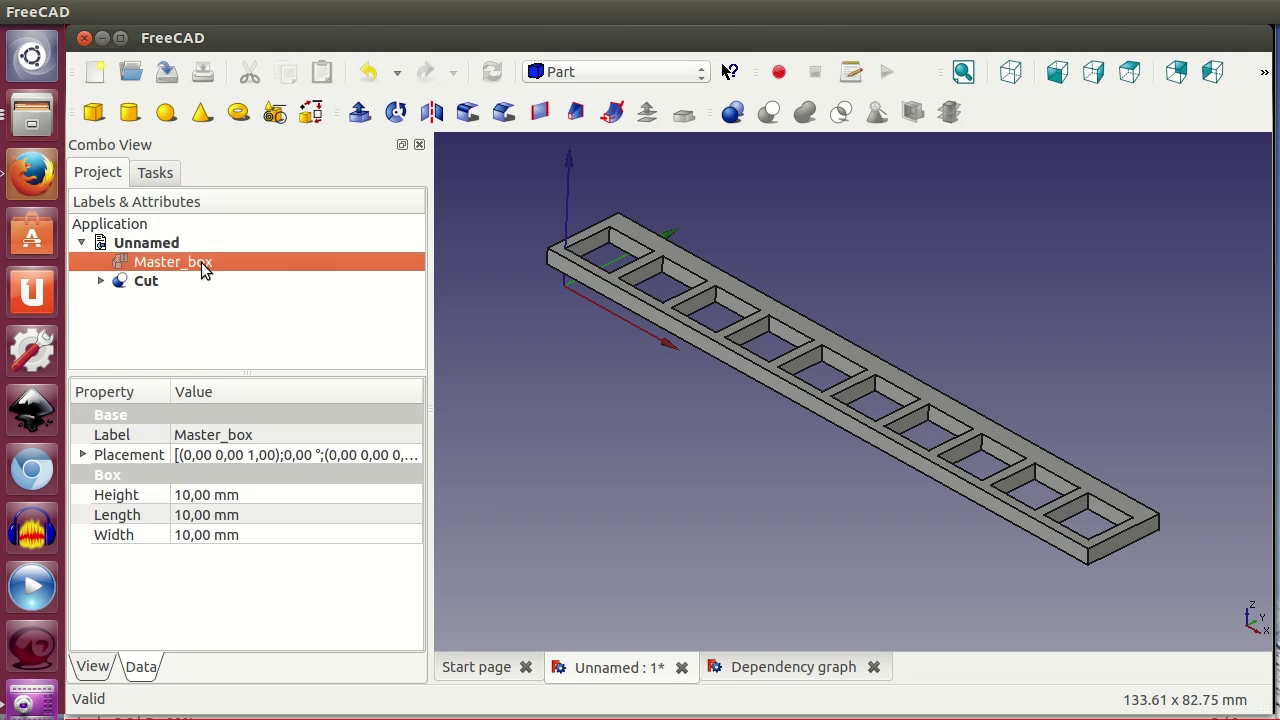
pyautogui.click(264, 534)
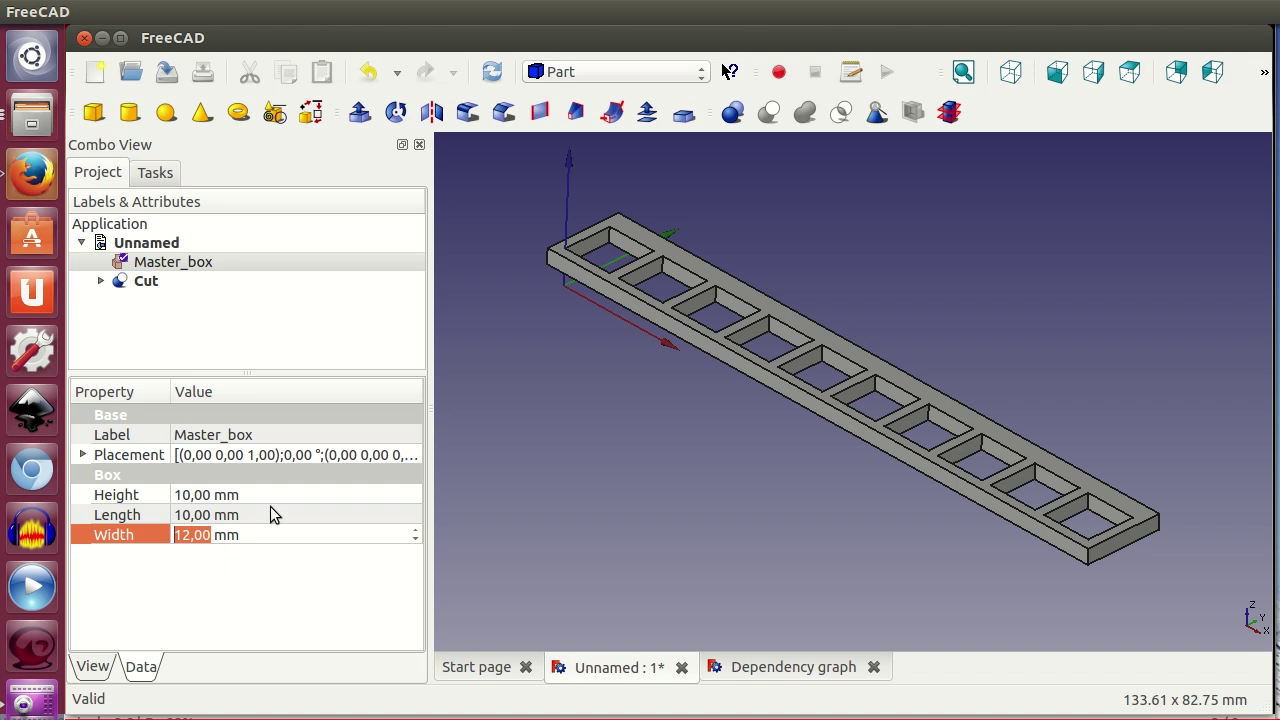
pyautogui.click(280, 494)
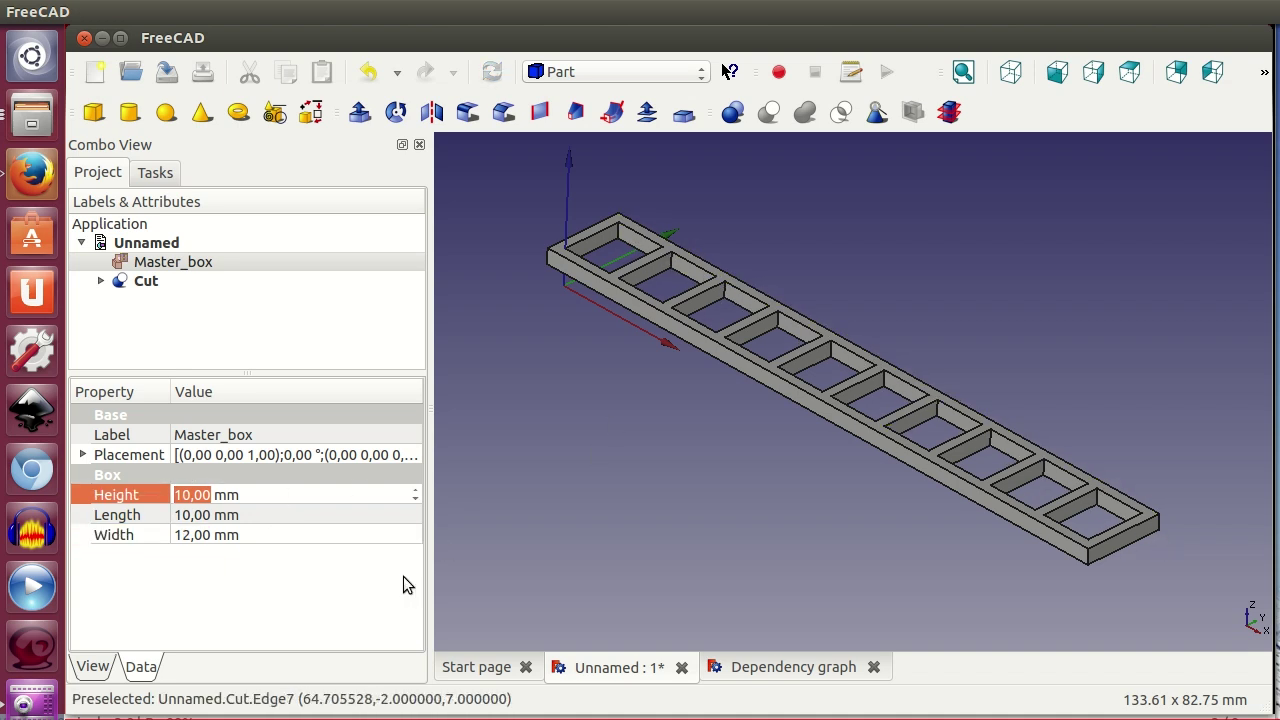
pyautogui.click(260, 535)
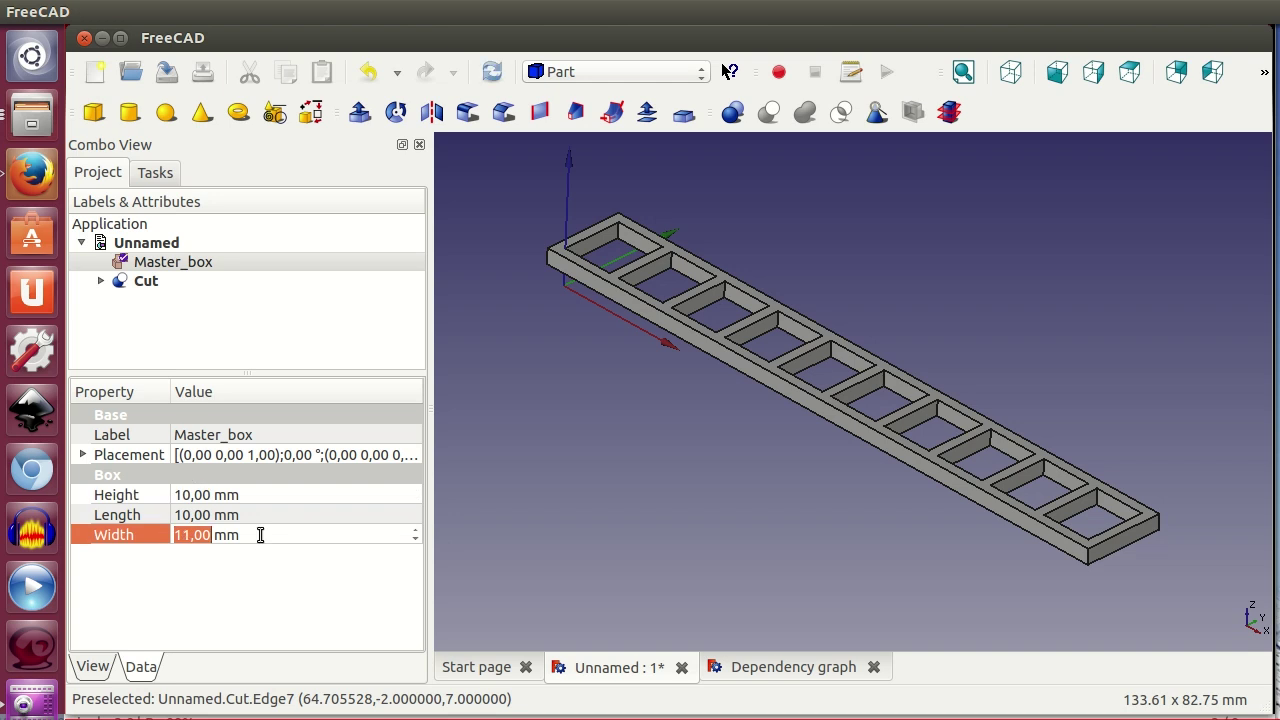
pyautogui.click(505, 480)
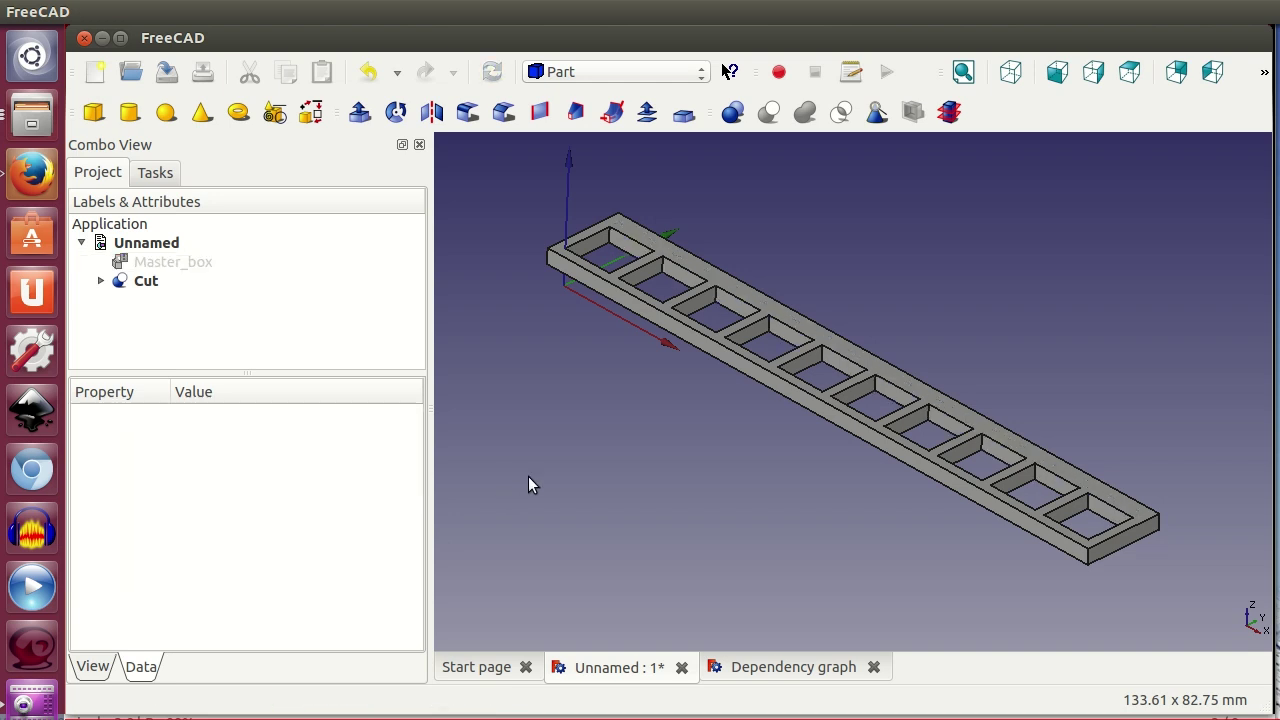
pyautogui.click(146, 281)
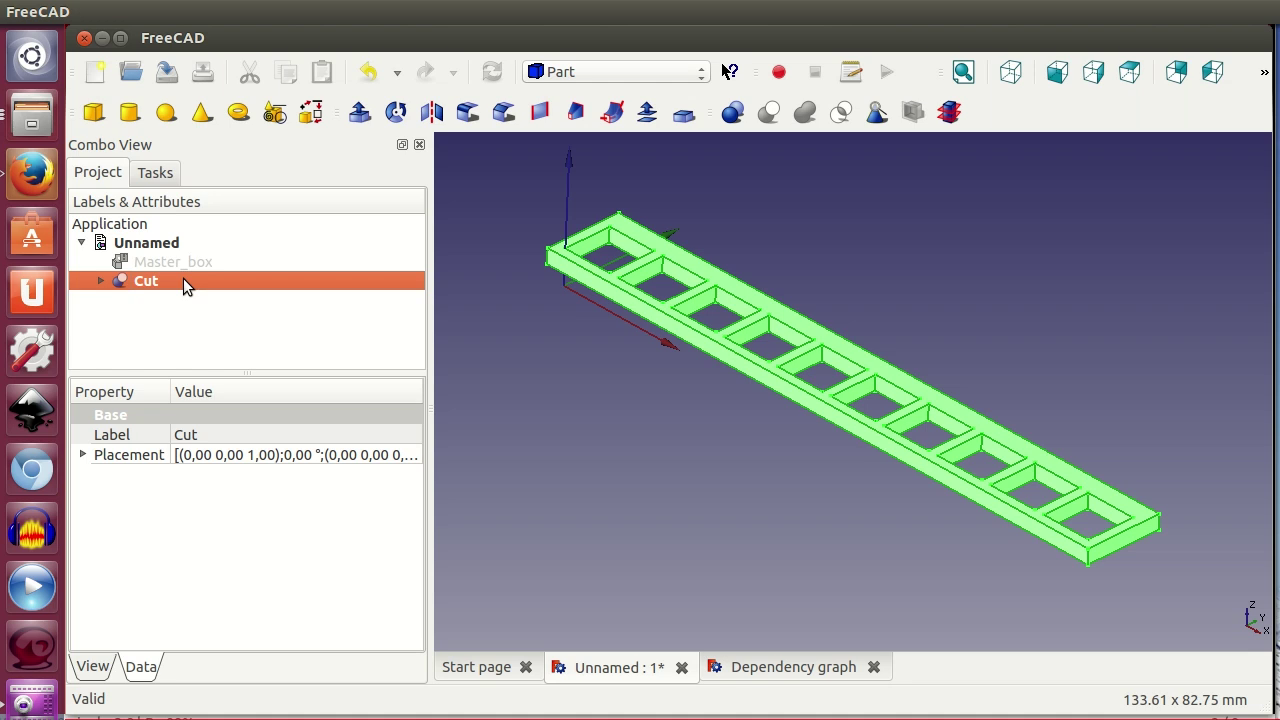
# Hide the Cut frame and show only the 10 mm Master_box cube.
pyautogui.press('space')
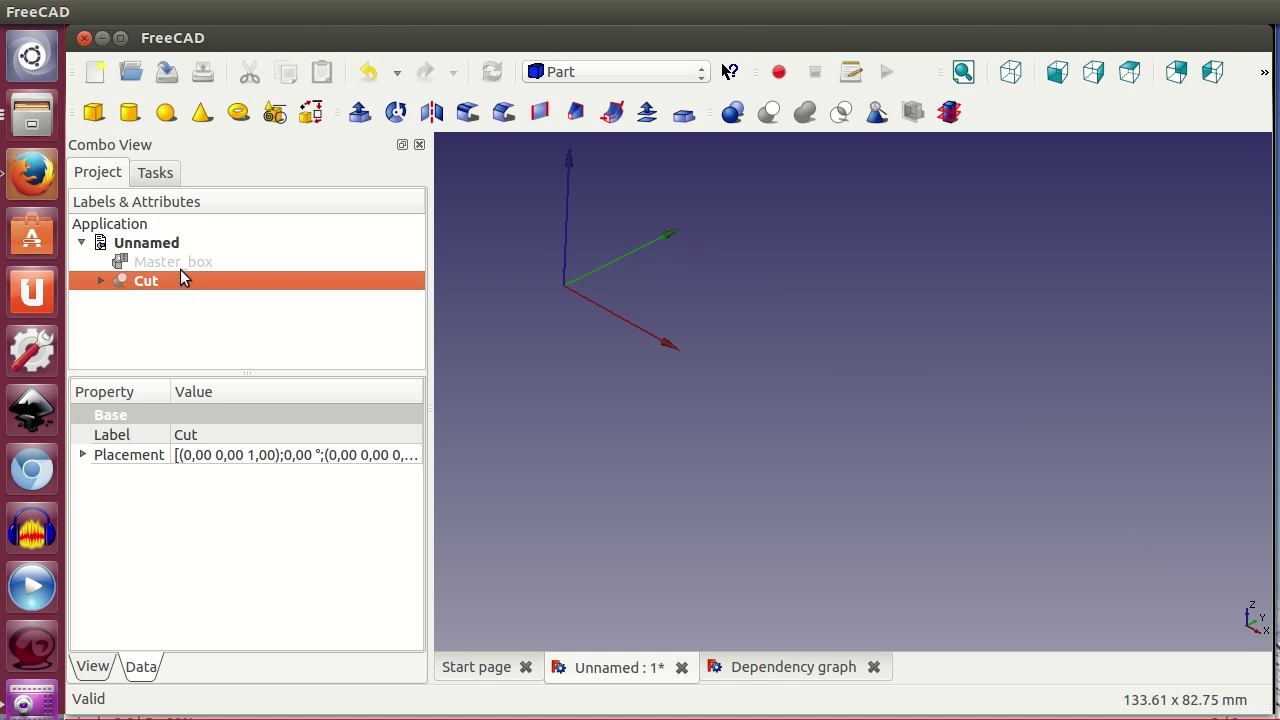
pyautogui.click(177, 261)
pyautogui.press('space')
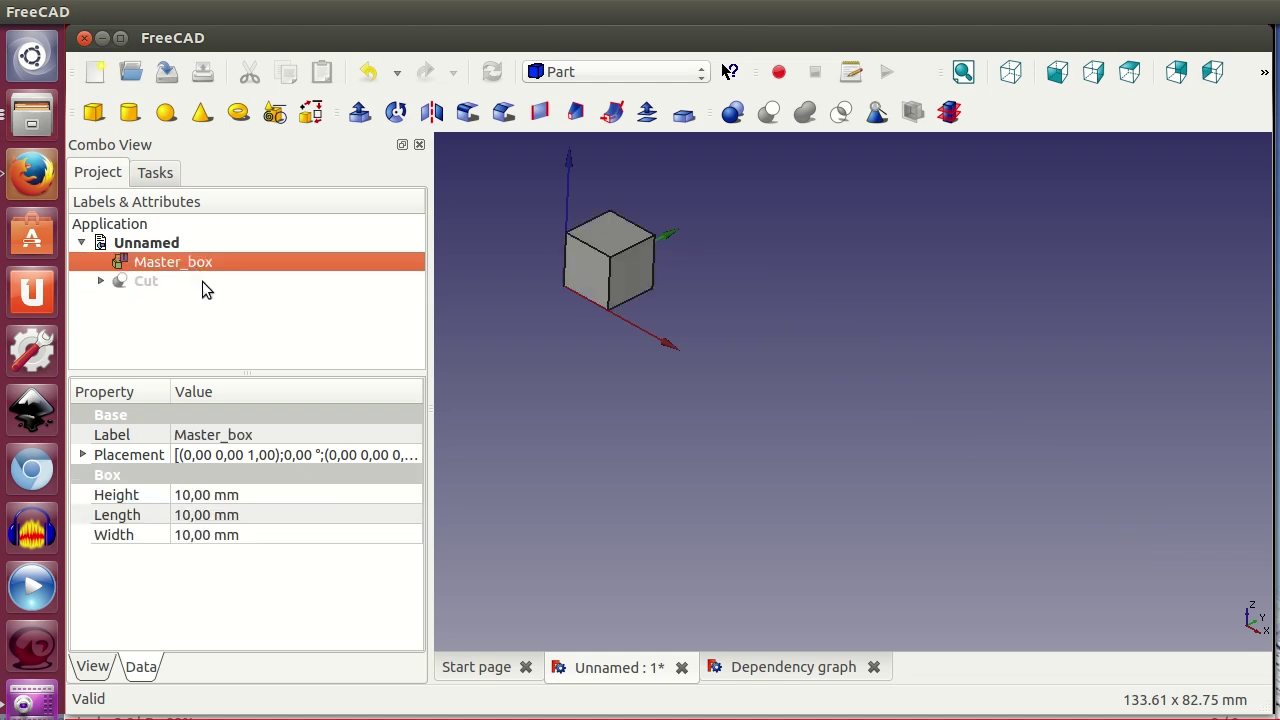
pyautogui.scroll(2, 631, 355)
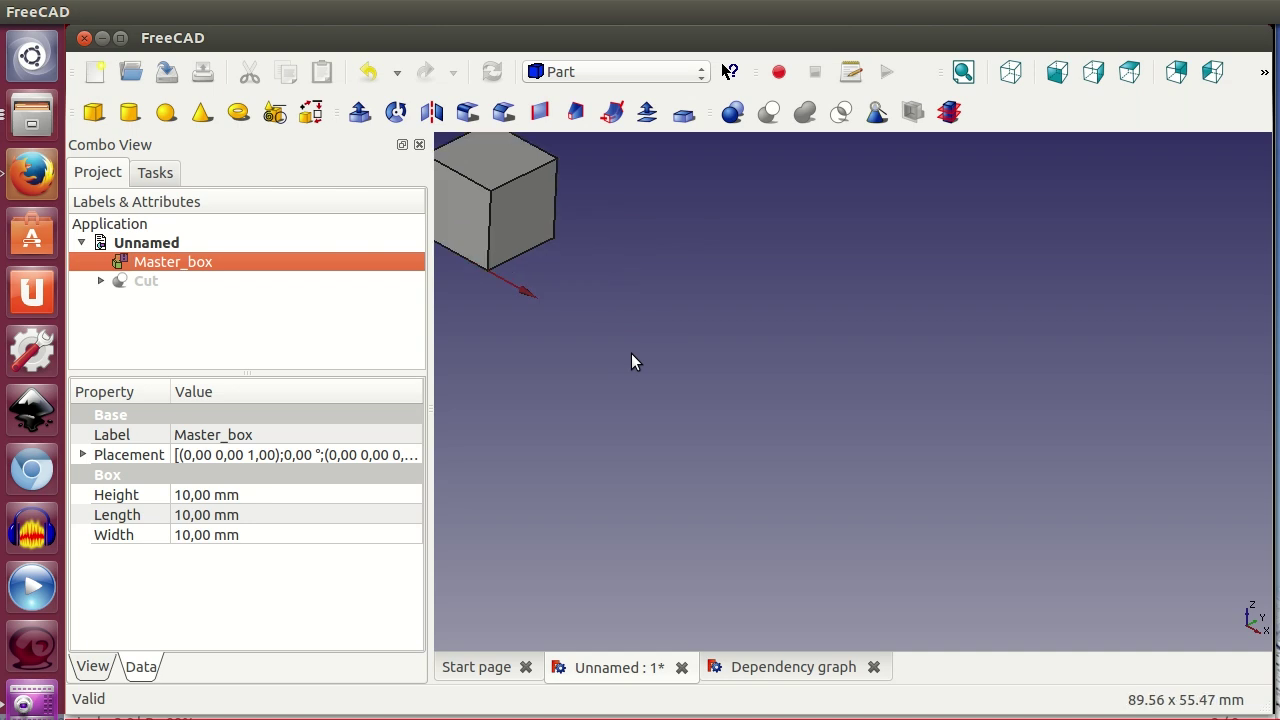
pyautogui.scroll(-3, 632, 355)
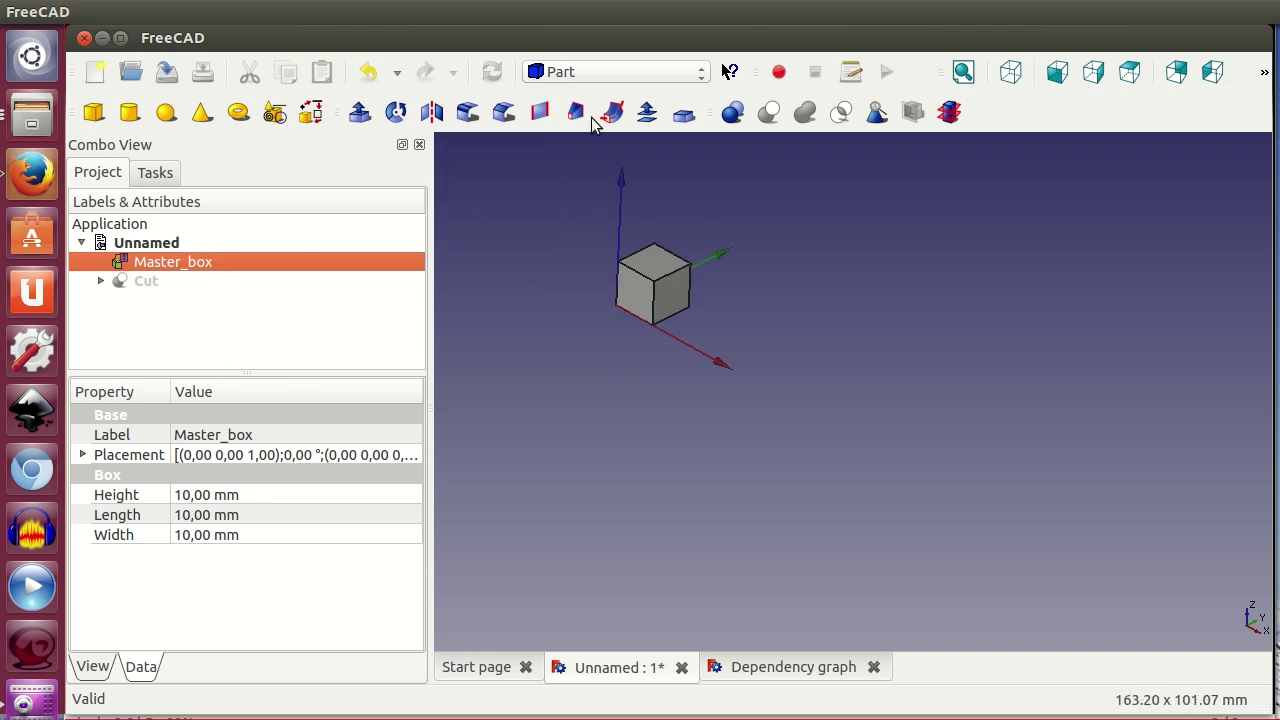
pyautogui.click(590, 72)
# Create Array001 from Master_box in Draft with 12 mm X and Y intervals.
pyautogui.click(586, 127)
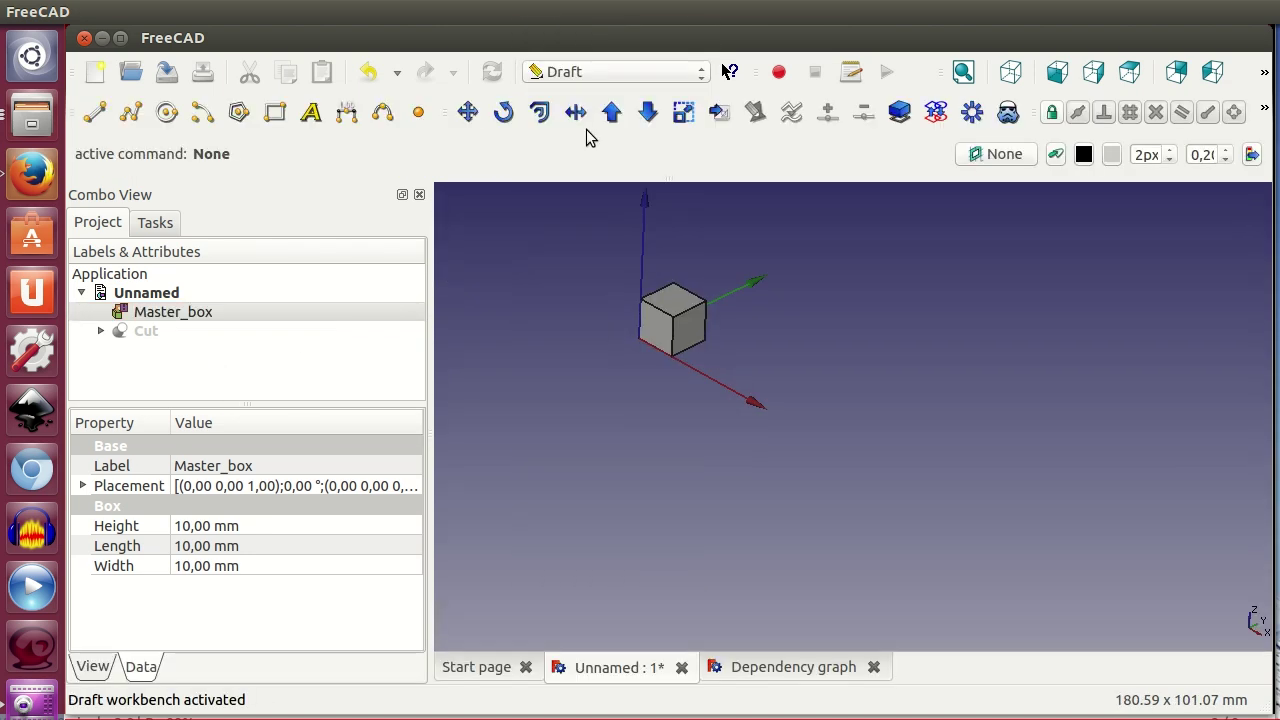
pyautogui.click(972, 113)
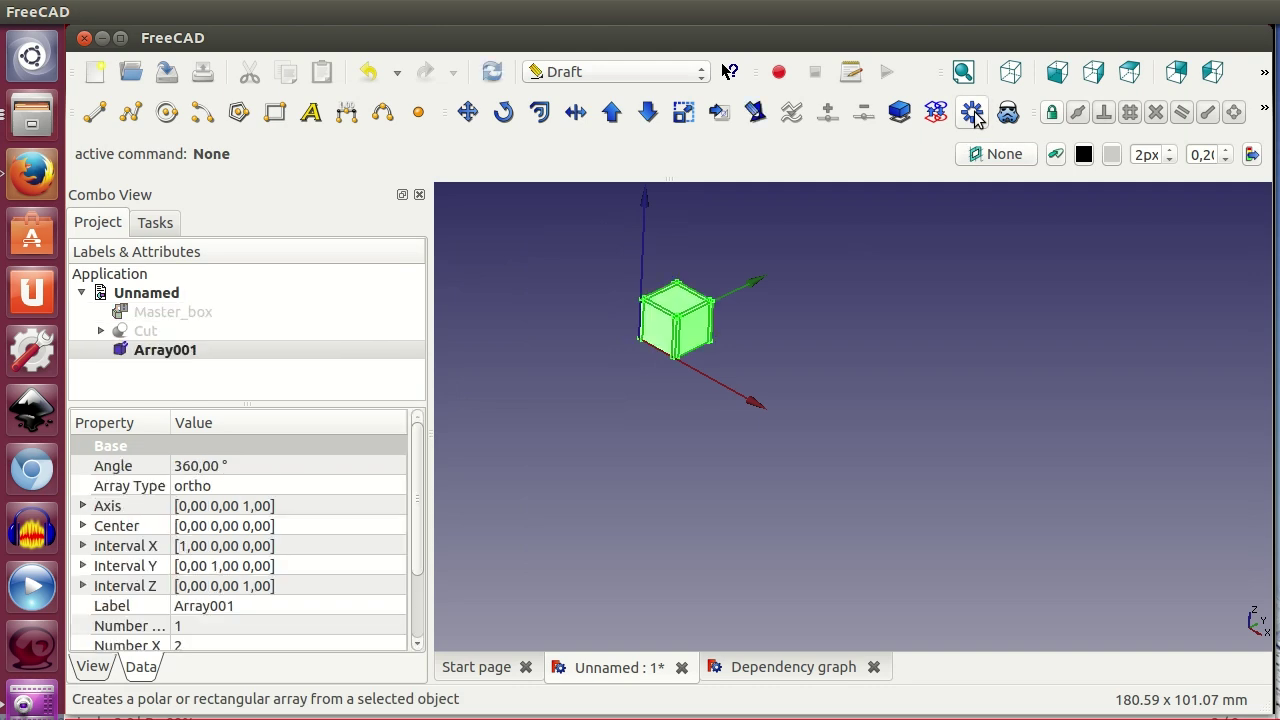
pyautogui.moveTo(418, 468); pyautogui.dragTo(423, 505)
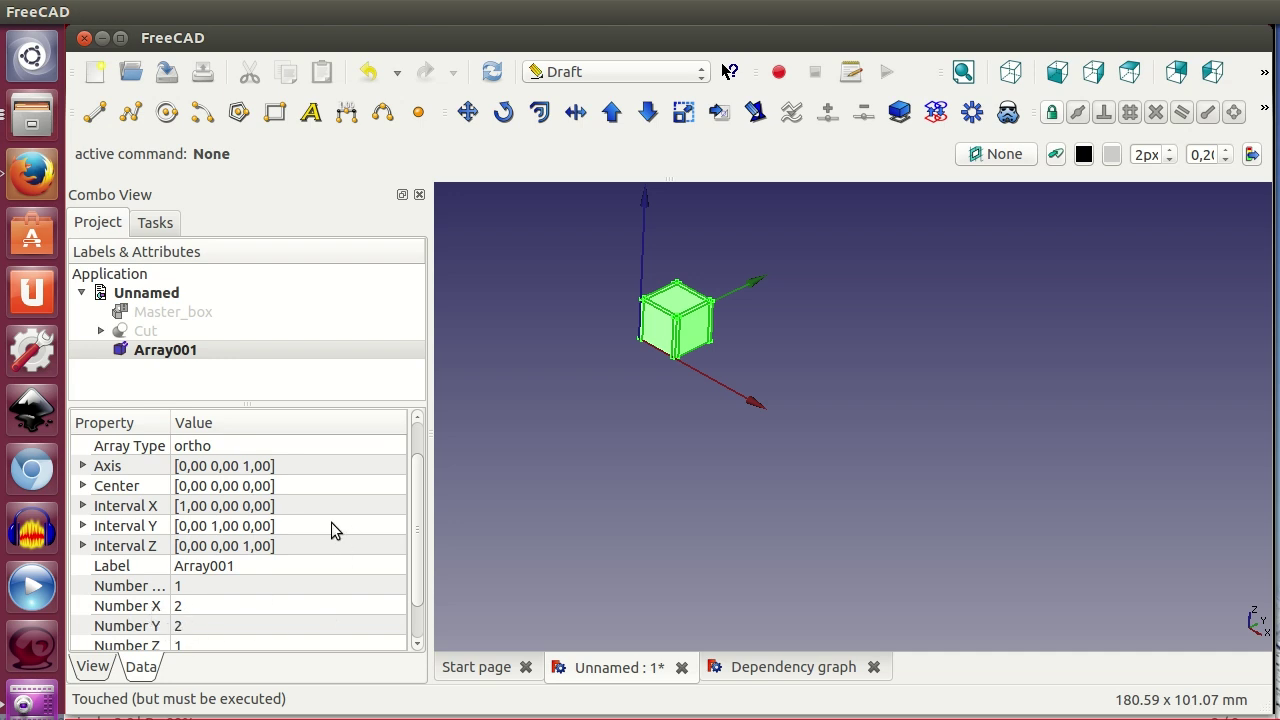
pyautogui.click(83, 507)
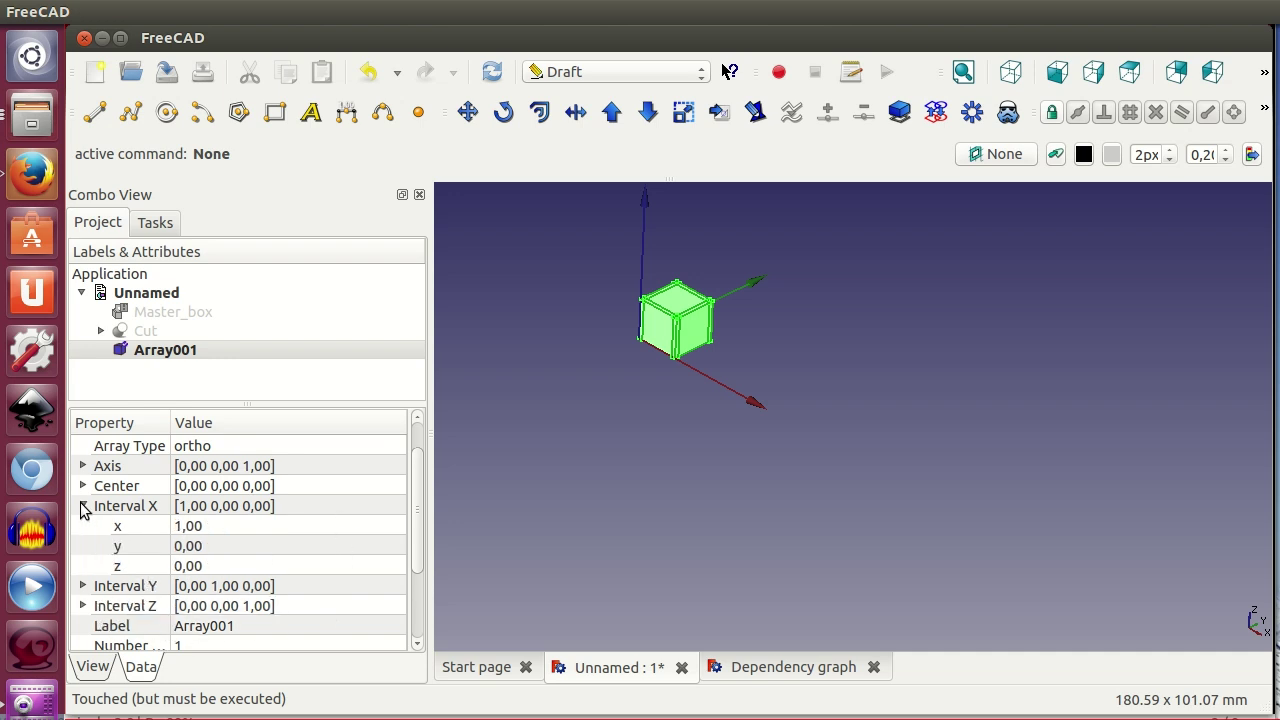
pyautogui.click(251, 528)
pyautogui.write('12')
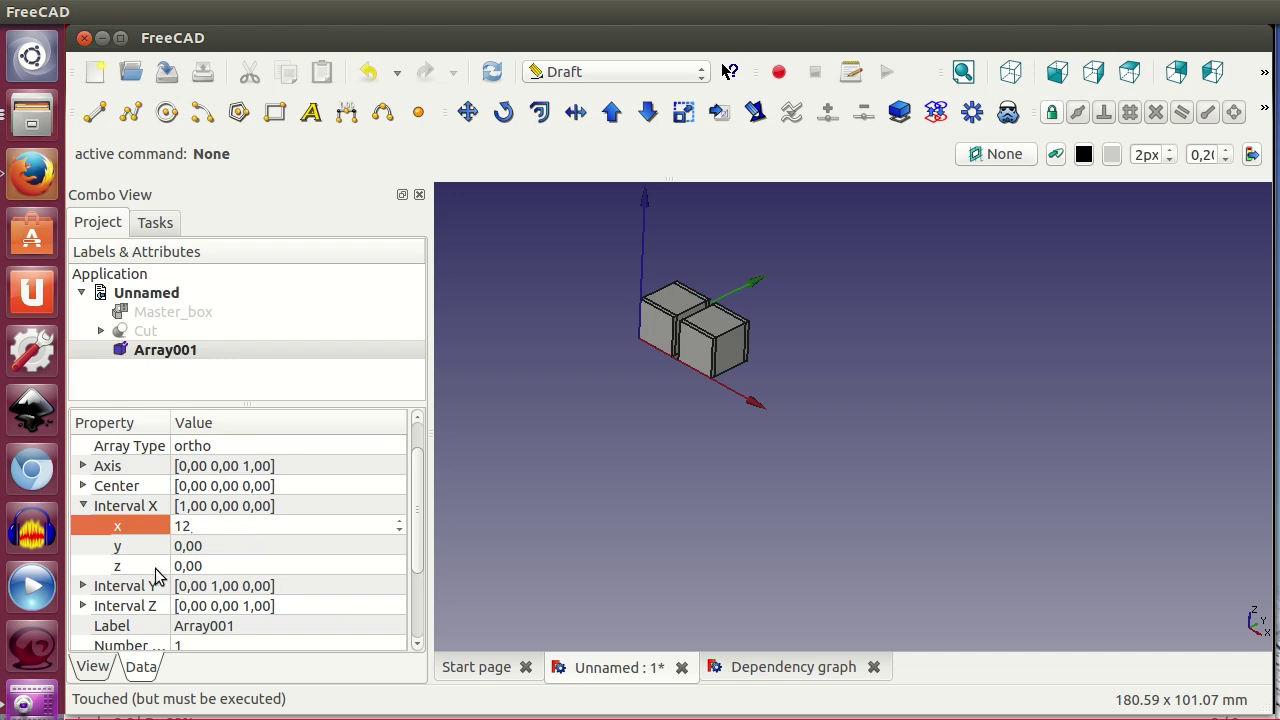
pyautogui.click(84, 586)
pyautogui.scroll(-1, 298, 547)
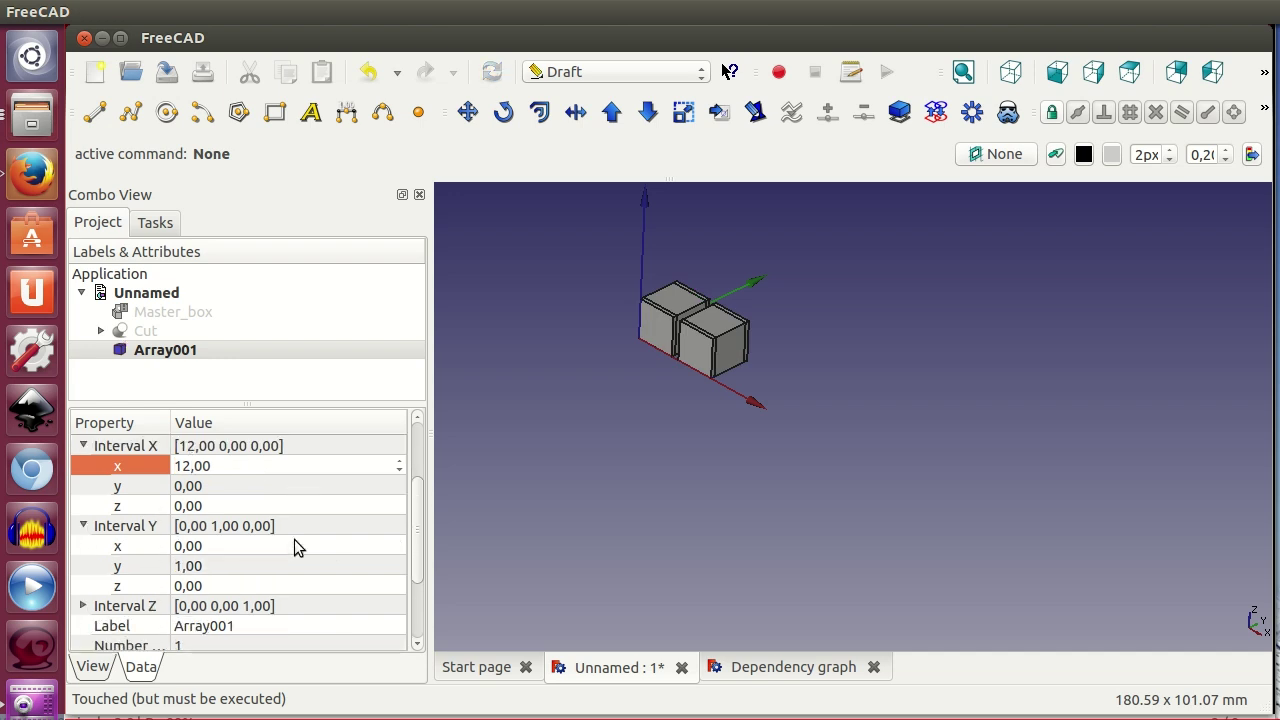
pyautogui.click(212, 567)
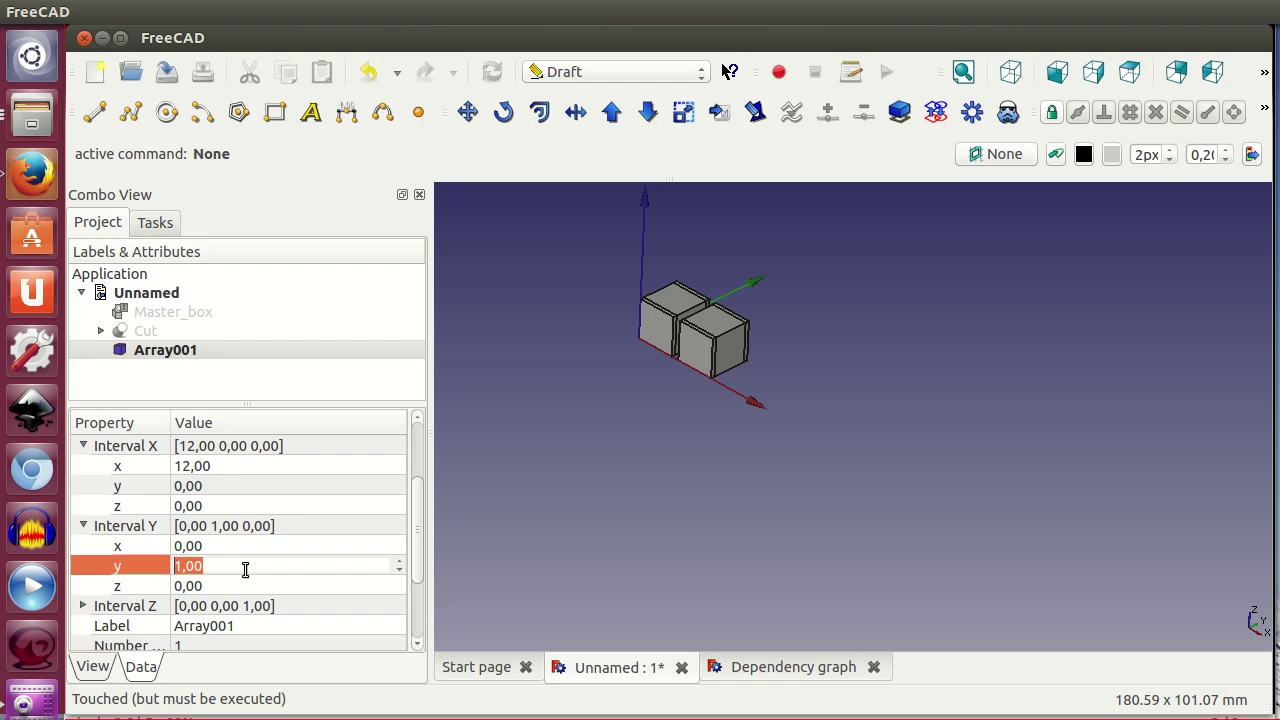
pyautogui.write('12')
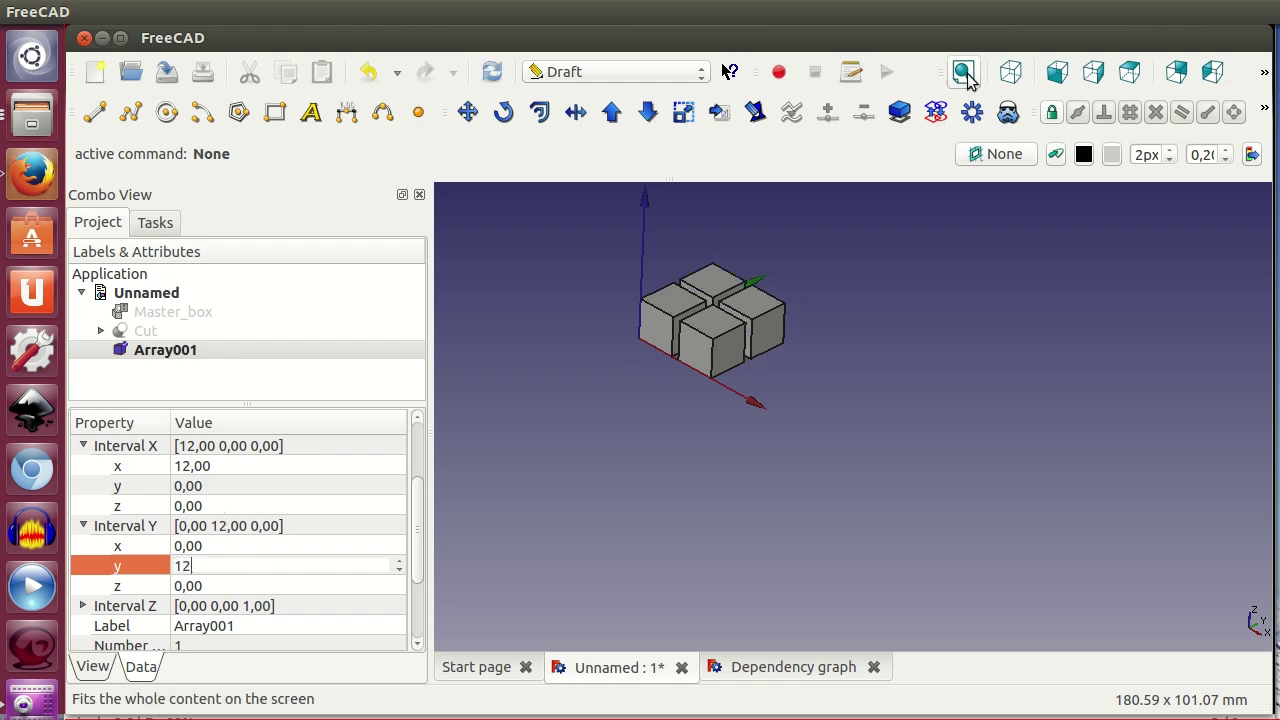
# Set Array001's Number X and Number Y to 5 for a 5×5 grid of cubes.
pyautogui.click(963, 71)
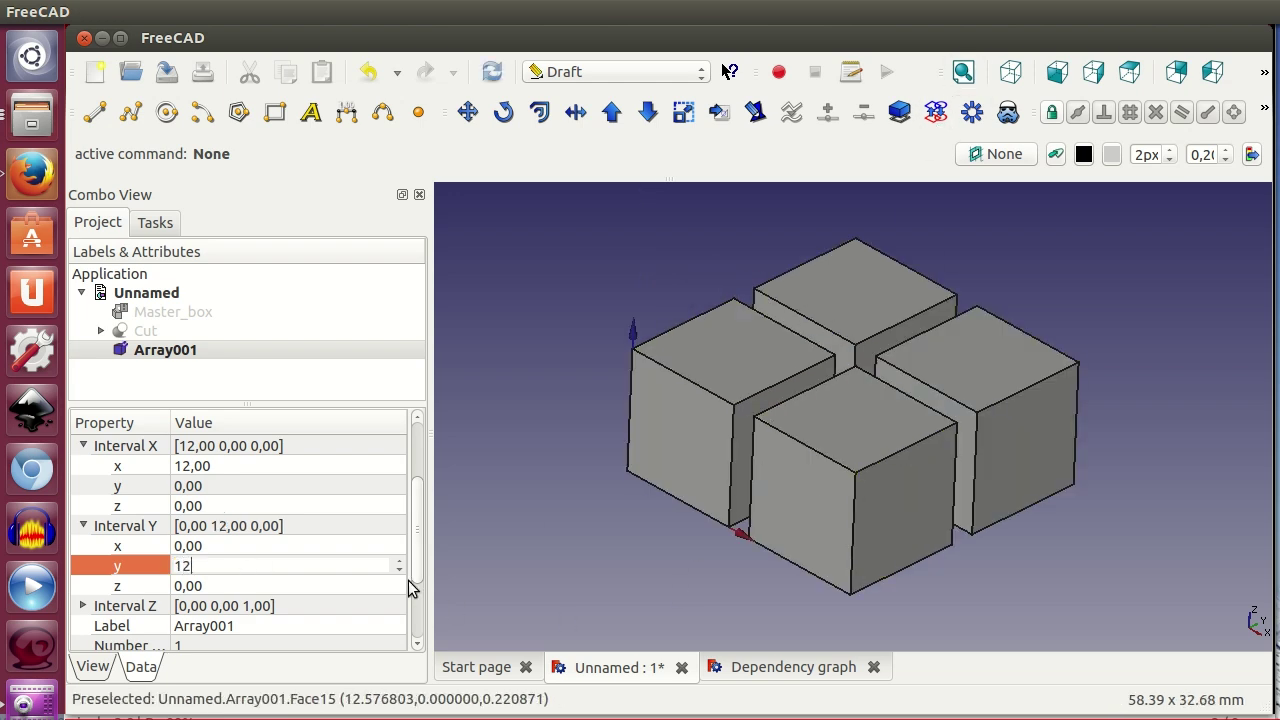
pyautogui.moveTo(422, 538); pyautogui.dragTo(426, 594)
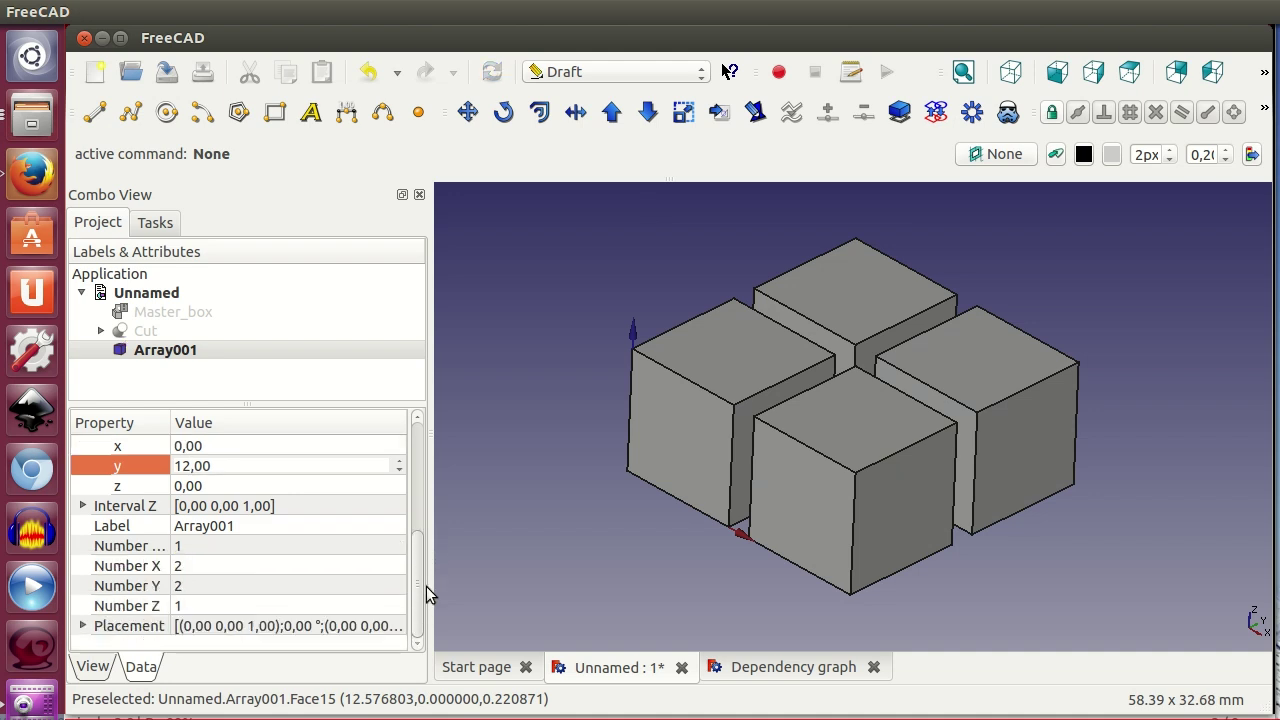
pyautogui.click(242, 566)
pyautogui.scroll(1, 240, 566)
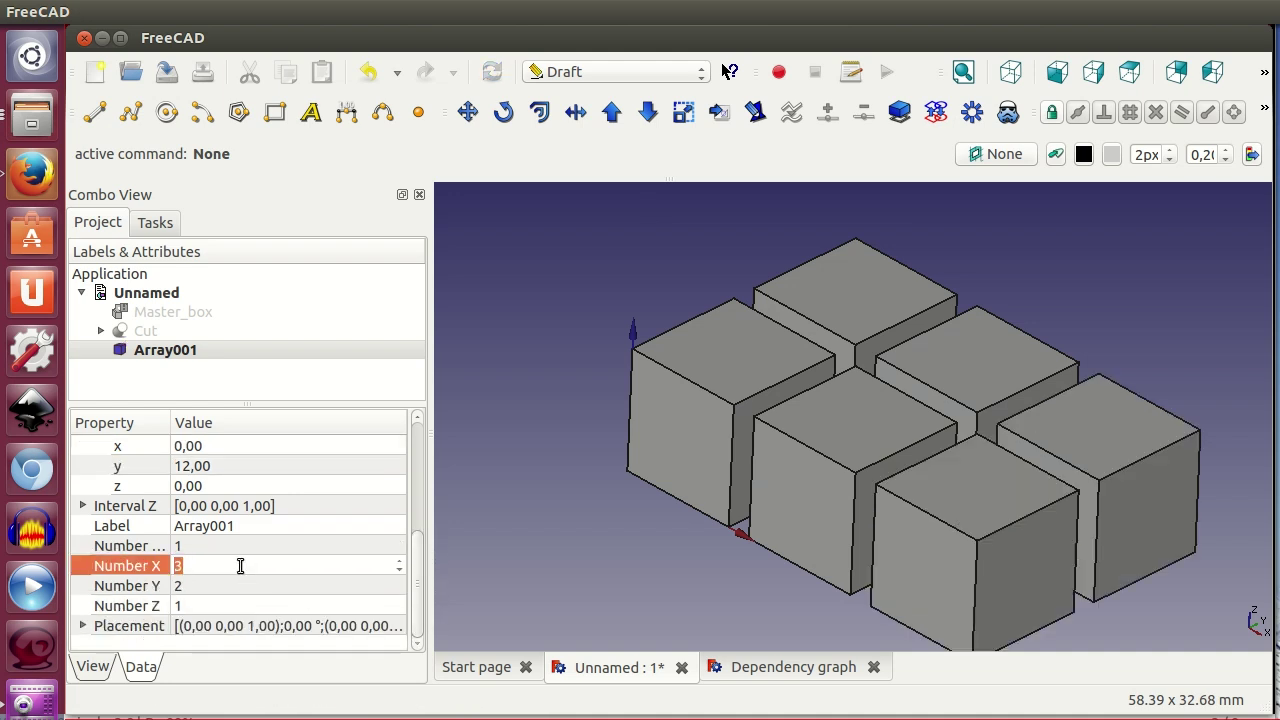
pyautogui.scroll(1, 240, 566)
pyautogui.scroll(1, 240, 566)
pyautogui.click(242, 586)
pyautogui.scroll(1, 242, 586)
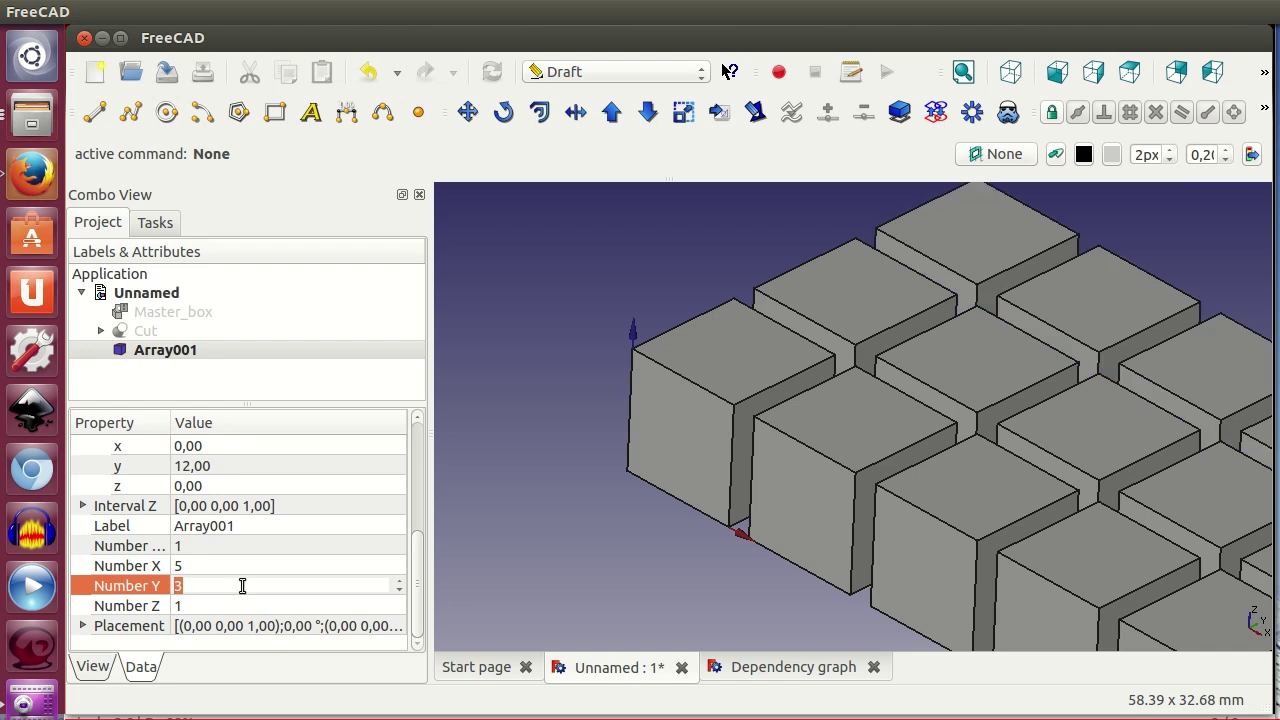
pyautogui.scroll(1, 242, 586)
pyautogui.scroll(1, 242, 586)
pyautogui.click(963, 71)
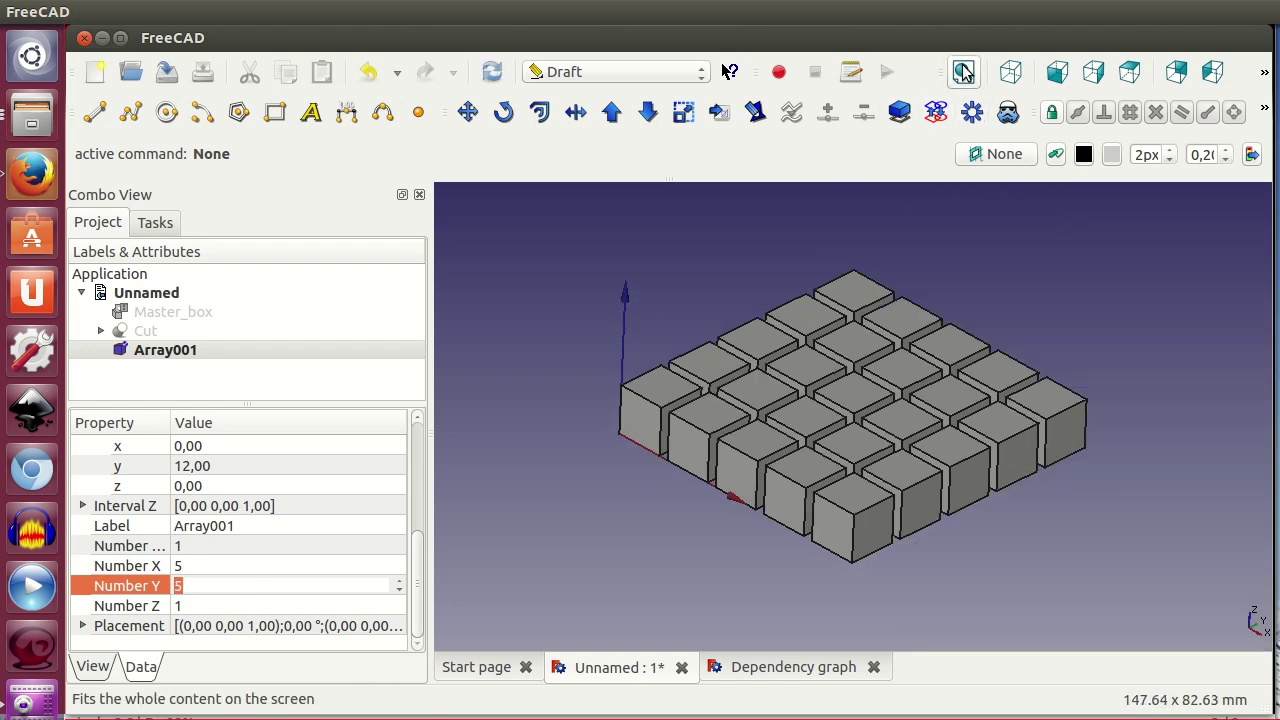
pyautogui.moveTo(1012, 320)
pyautogui.mouseDown(button='middle')
pyautogui.moveTo(1029, 320)
pyautogui.moveTo(1020, 429)
pyautogui.moveTo(1049, 523)
pyautogui.mouseUp(button='middle')
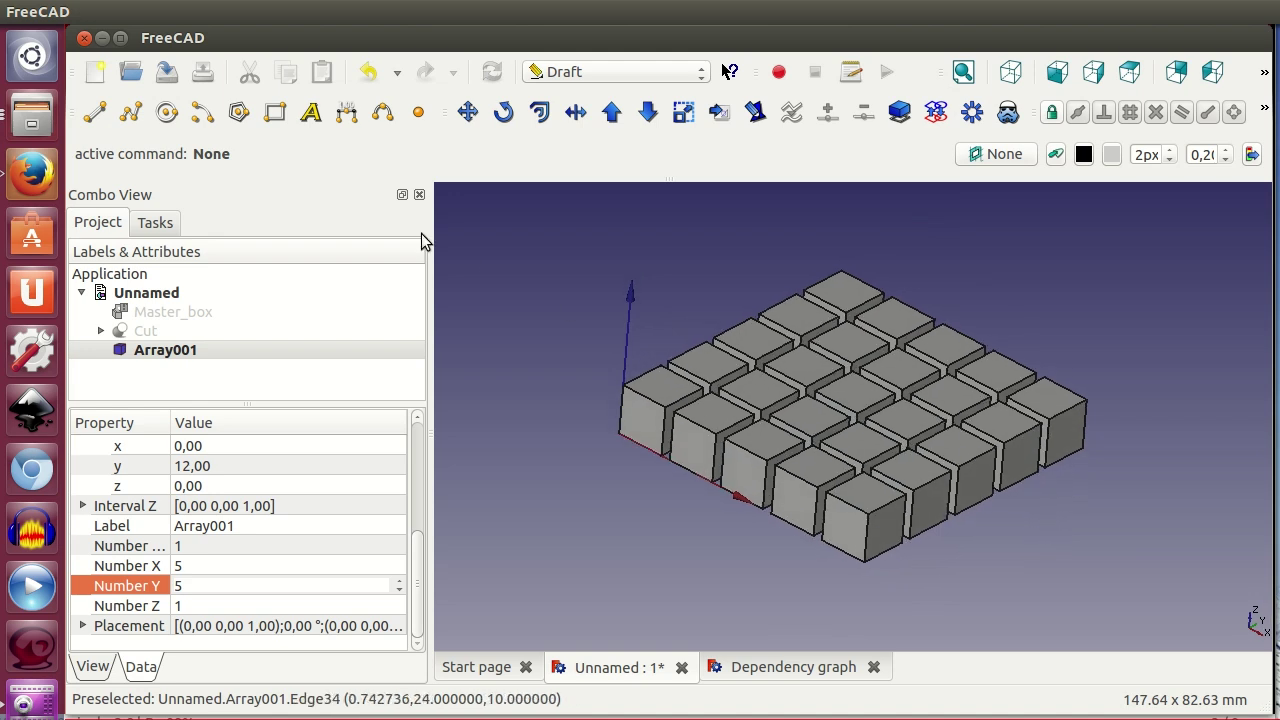
pyautogui.click(618, 76)
# Add a new Part box, Box002, with a height of 3 mm.
pyautogui.click(565, 309)
pyautogui.click(93, 114)
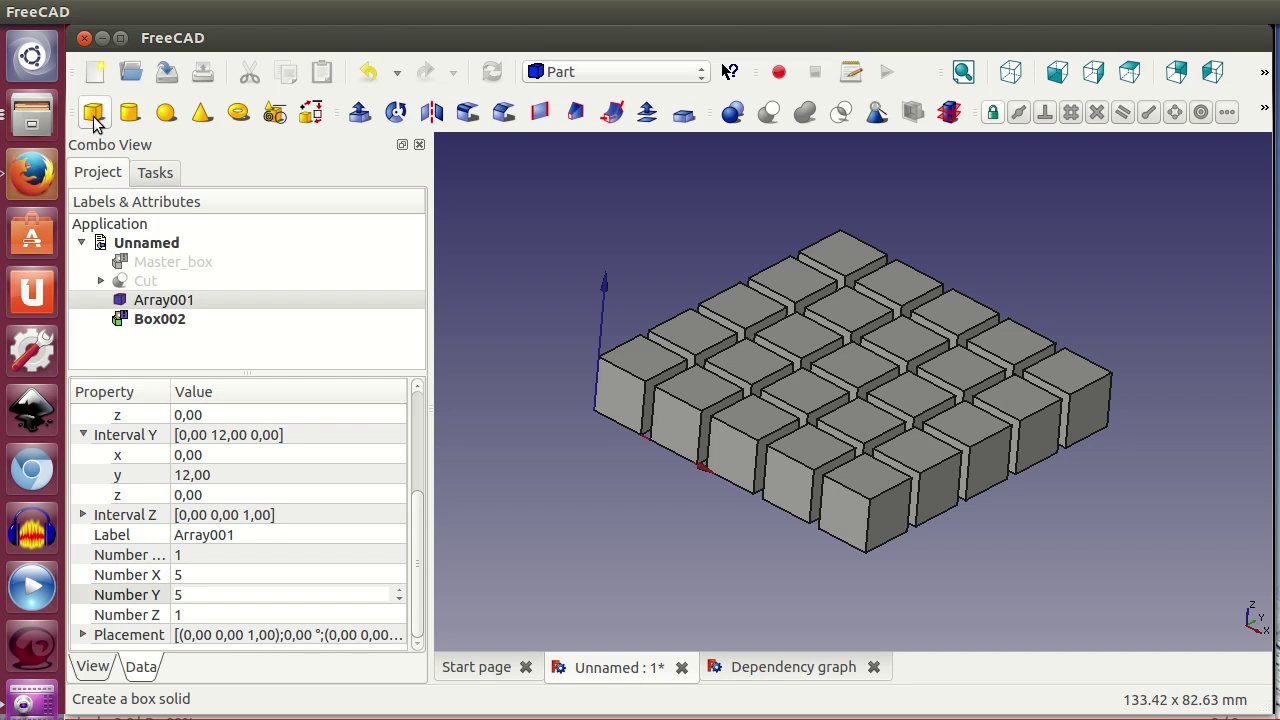
pyautogui.click(205, 318)
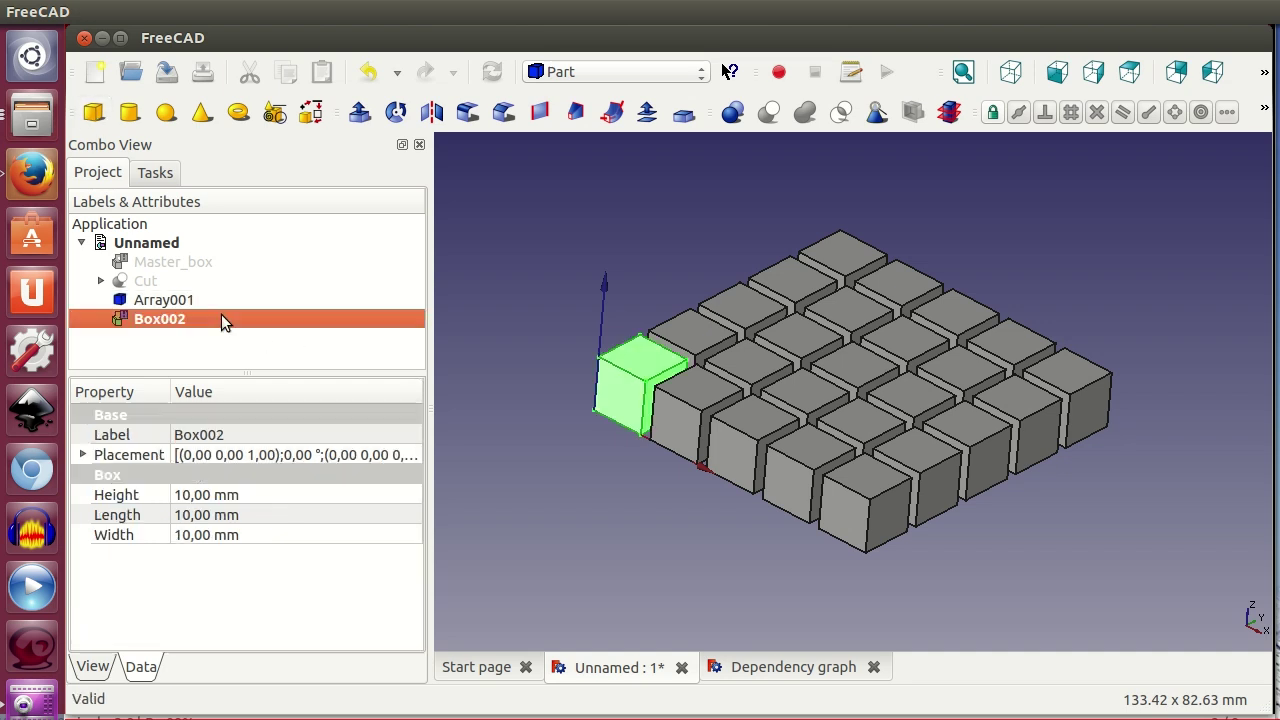
pyautogui.click(195, 490)
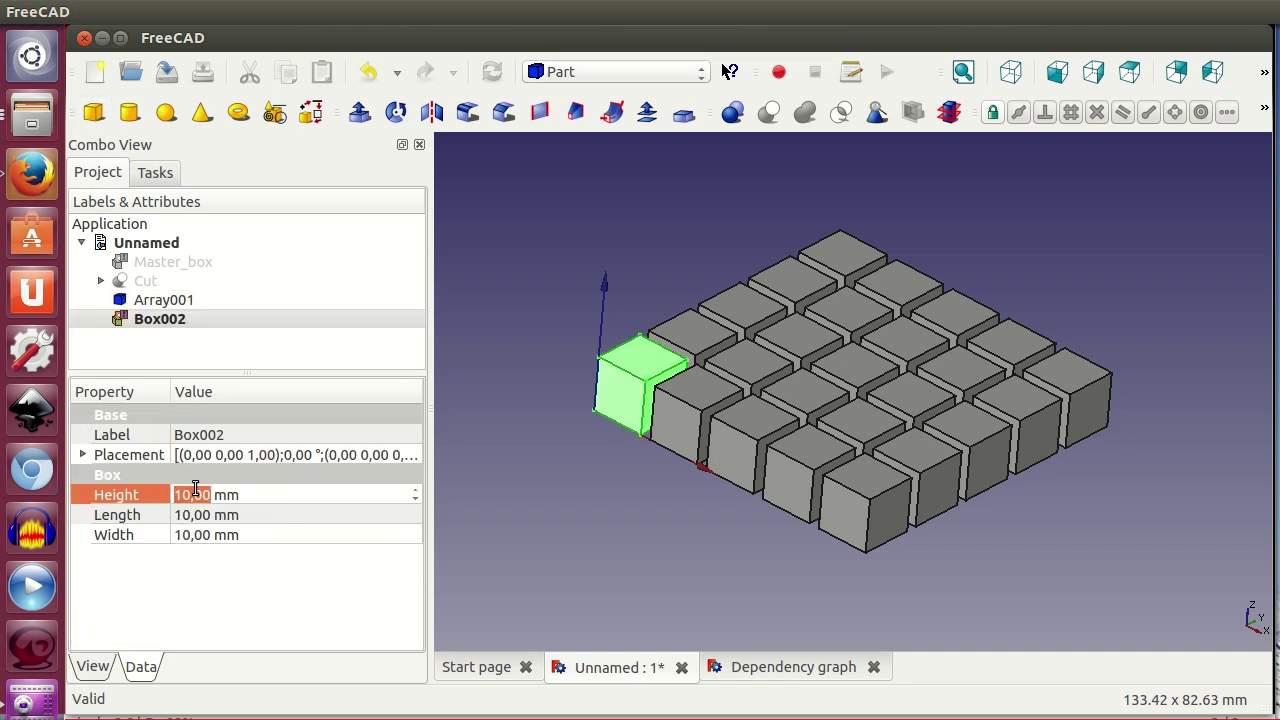
pyautogui.write('3')
# Set Box002's length and width to 62 mm and bring up its Placement editor.
pyautogui.click(193, 514)
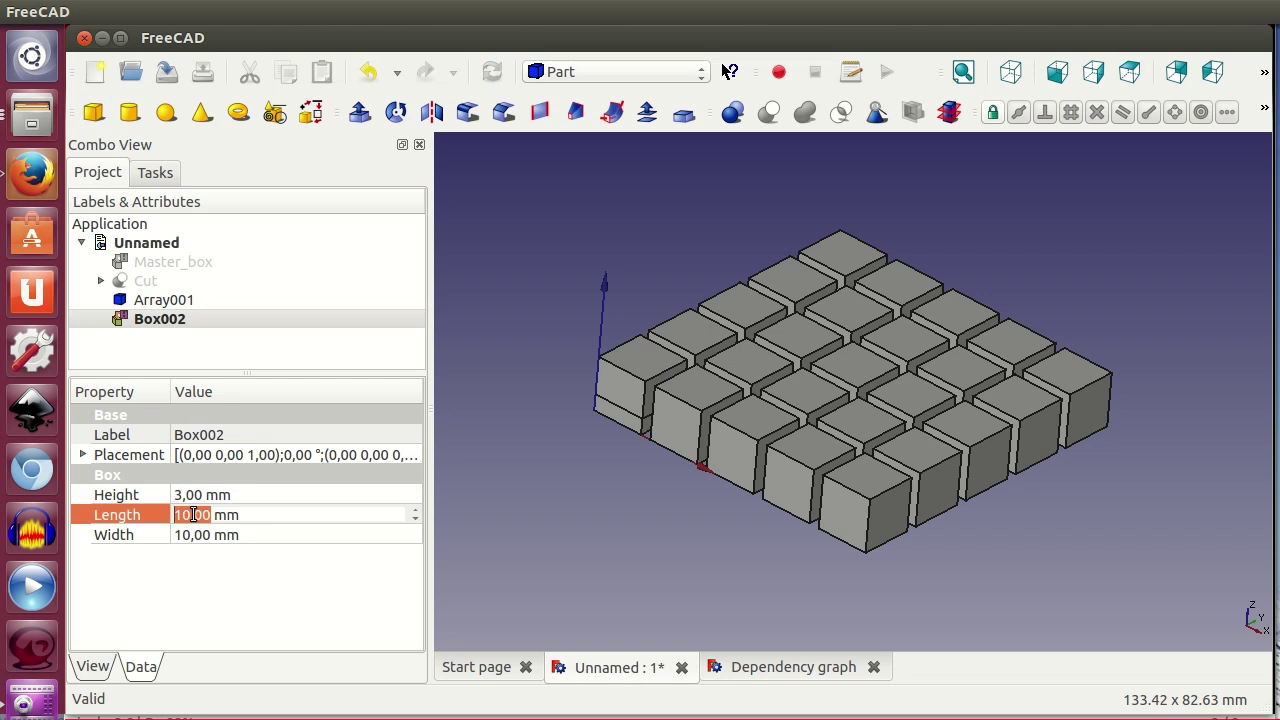
pyautogui.click(220, 536)
pyautogui.write('62')
pyautogui.click(190, 514)
pyautogui.click(190, 514)
pyautogui.write('62')
pyautogui.press('BackSpace')
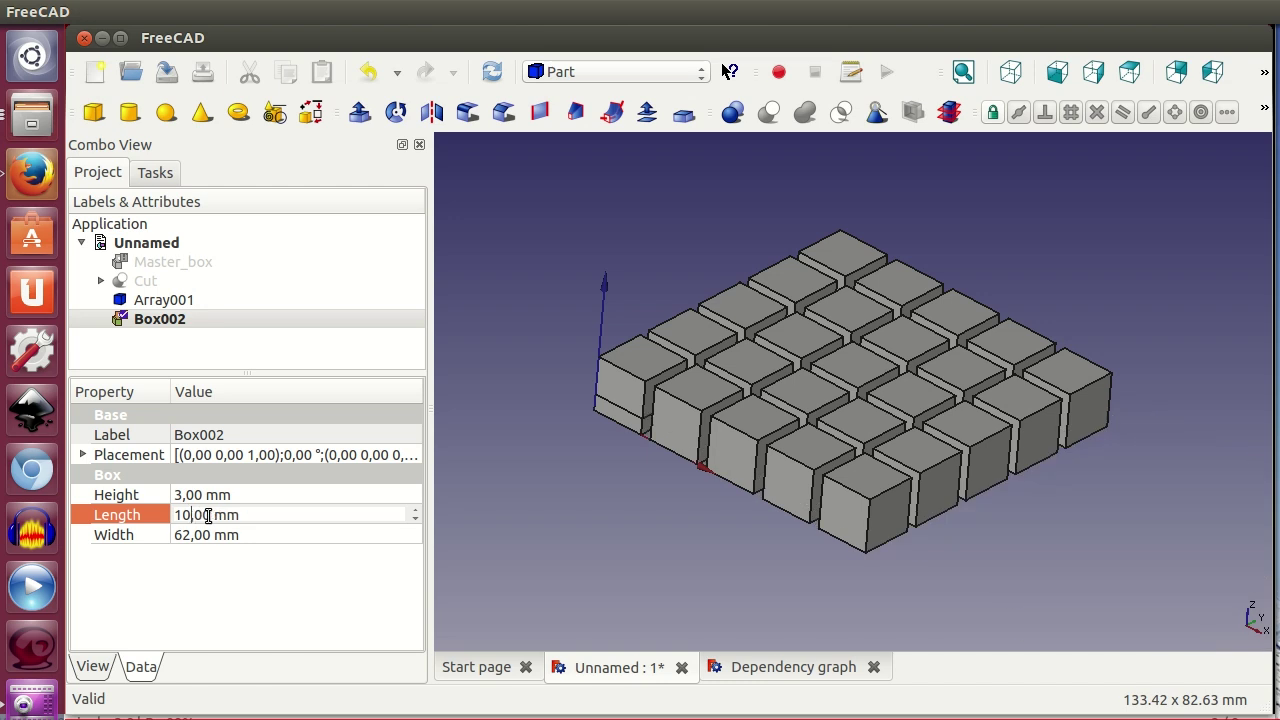
pyautogui.press('BackSpace')
pyautogui.click(370, 467)
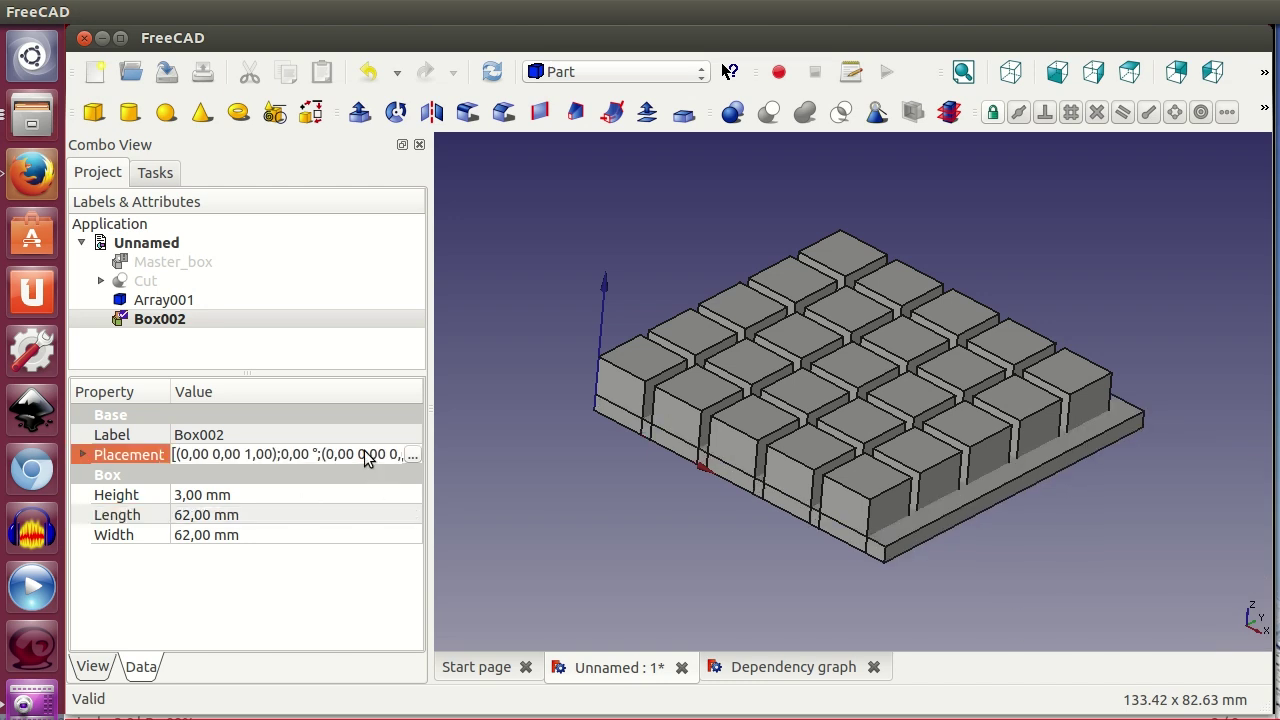
pyautogui.click(408, 462)
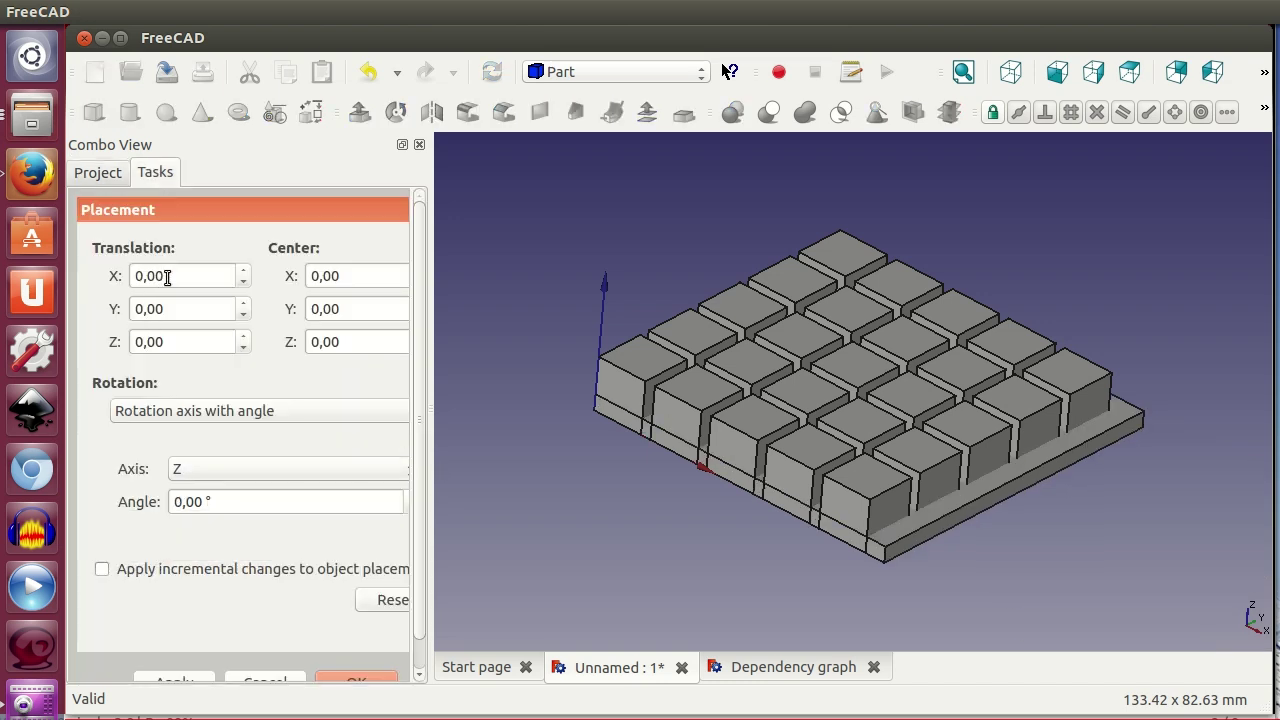
# Move the plate's placement translation to X −2, Y −2, Z 3 mm.
pyautogui.scroll(-2, 167, 278)
pyautogui.click(180, 308)
pyautogui.scroll(-2, 181, 309)
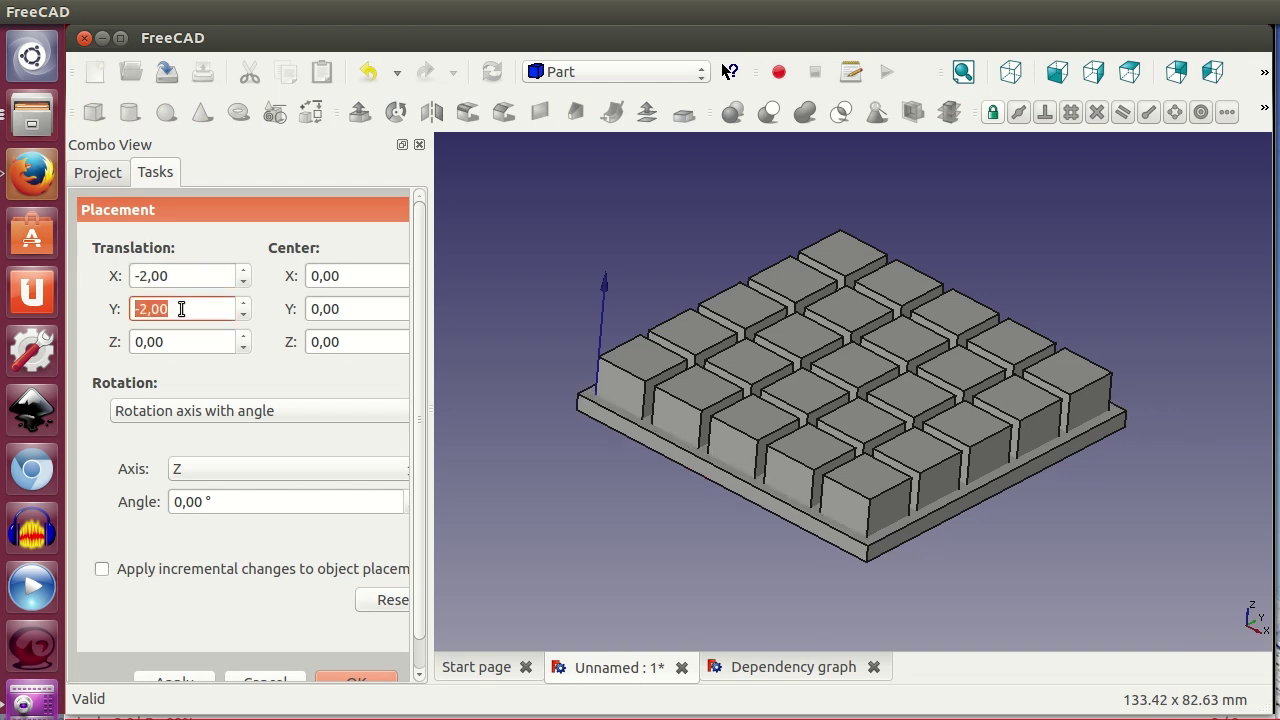
pyautogui.click(185, 345)
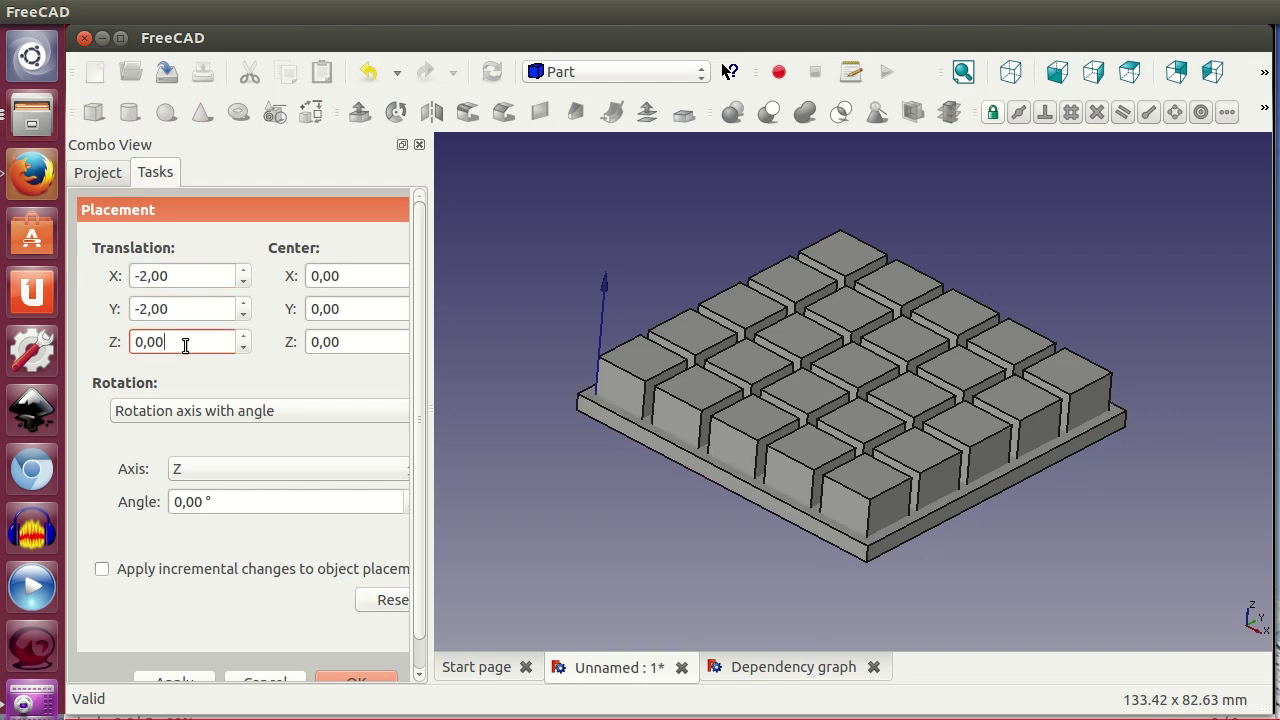
pyautogui.scroll(1, 185, 345)
pyautogui.scroll(2, 185, 345)
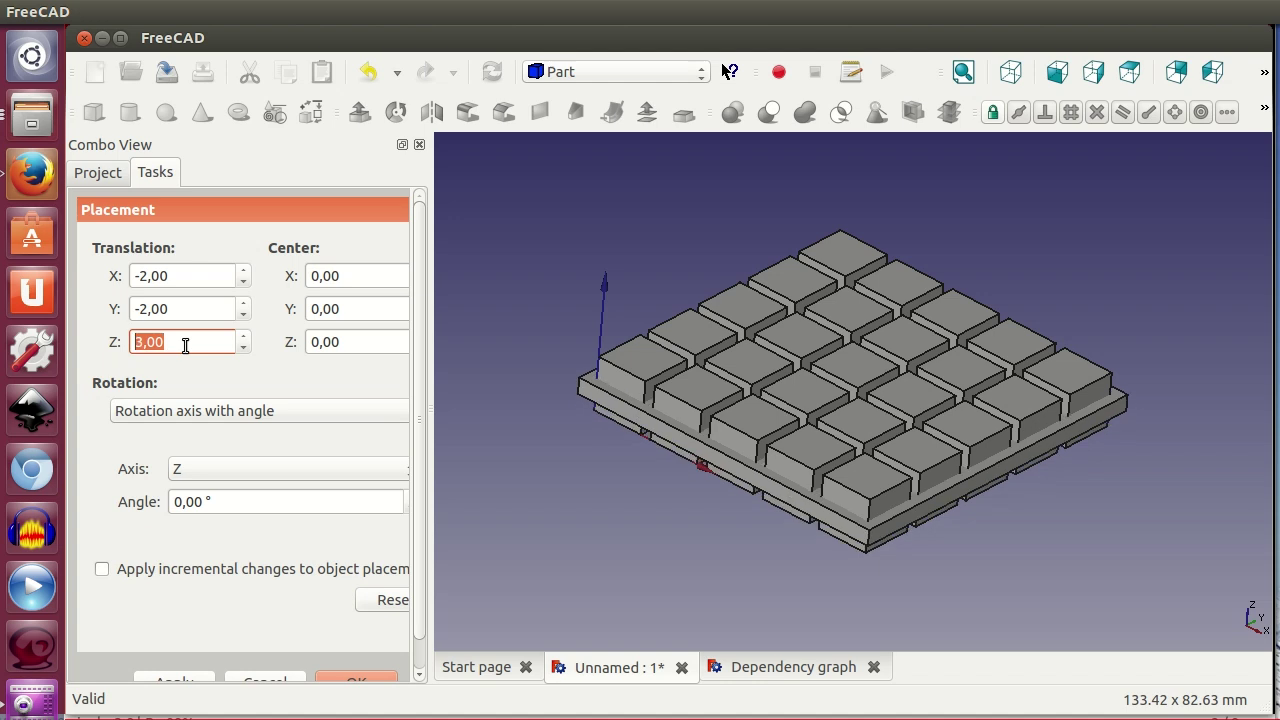
pyautogui.moveTo(423, 580); pyautogui.dragTo(423, 651)
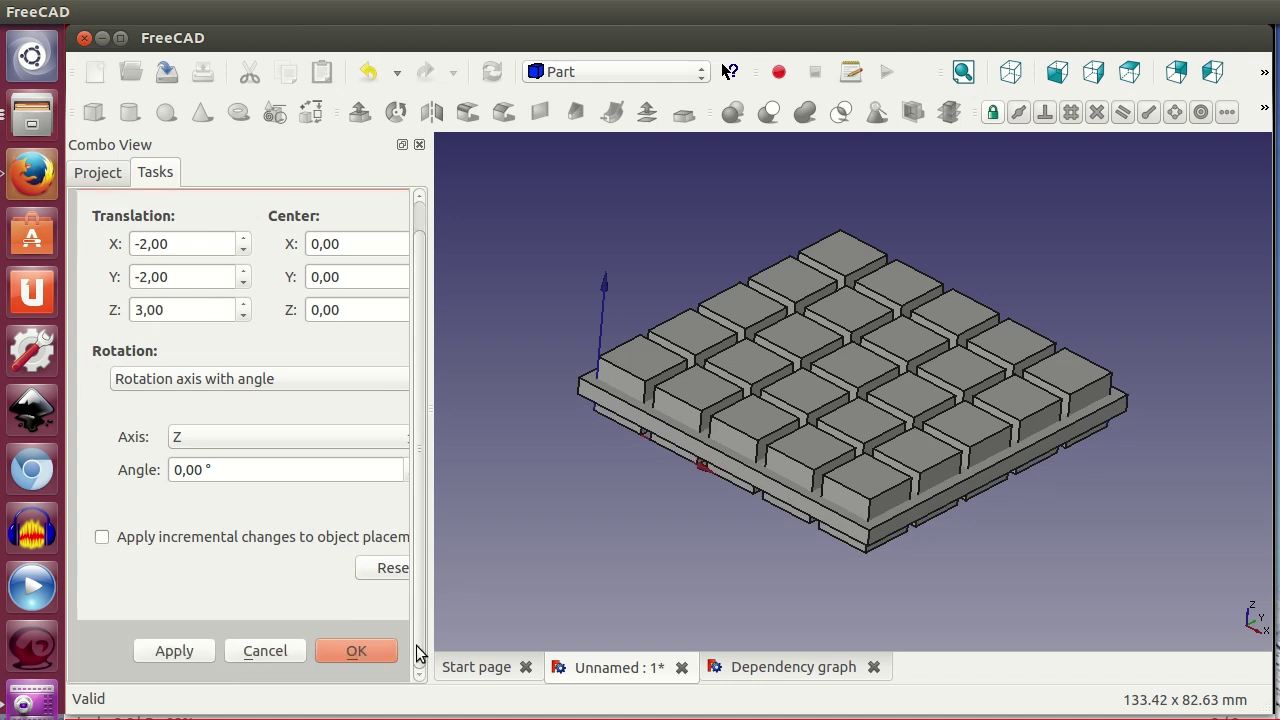
pyautogui.click(374, 648)
# Select the Box002 plate and finish its transform editing.
pyautogui.click(186, 319)
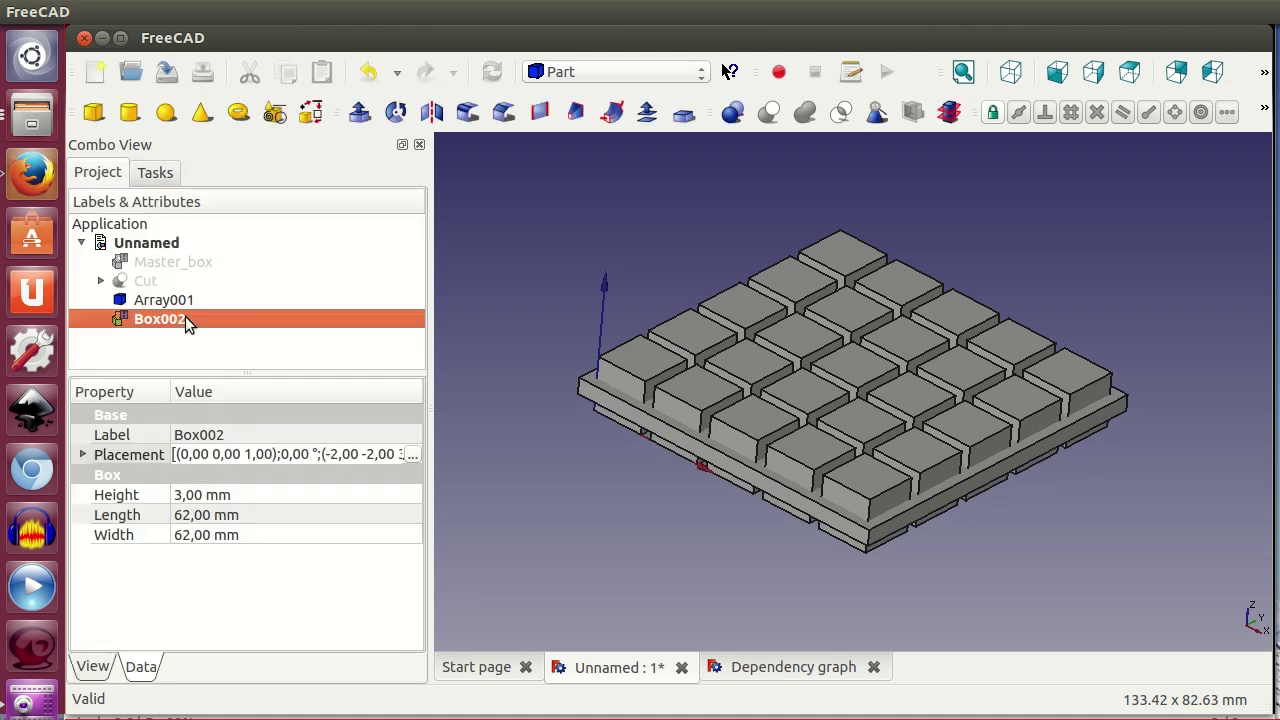
pyautogui.click(533, 493)
pyautogui.click(720, 462)
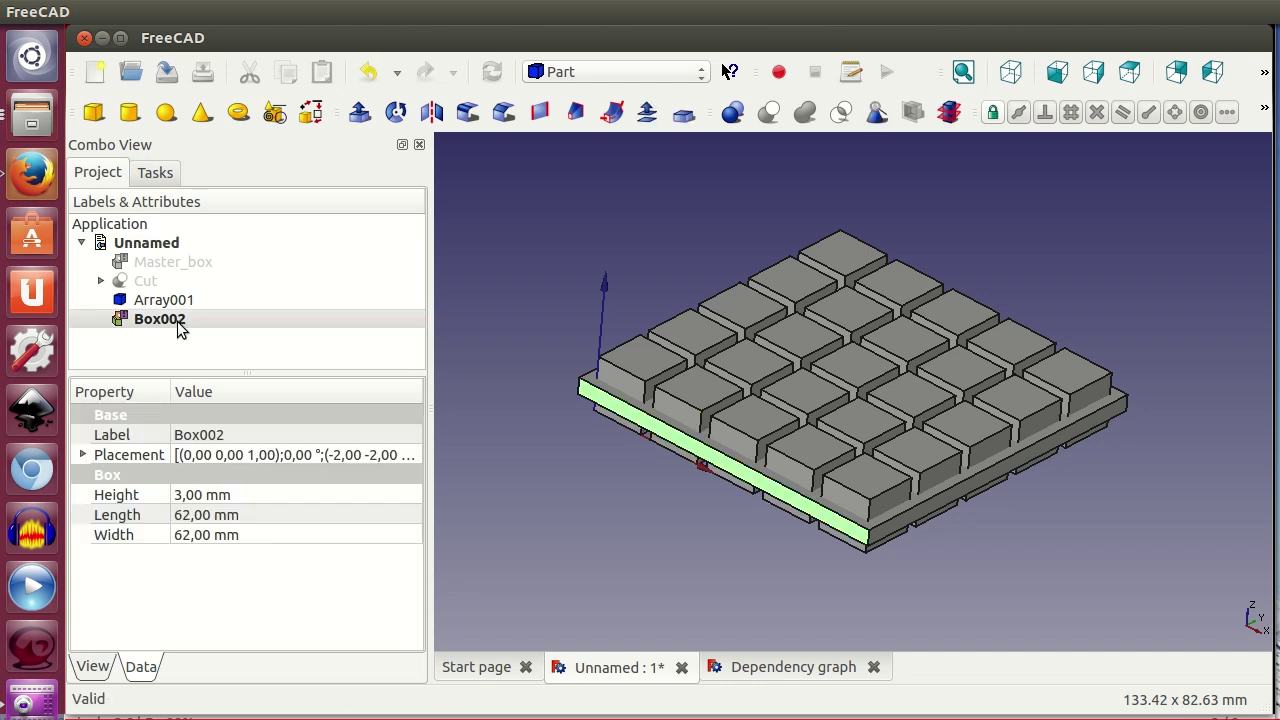
pyautogui.doubleClick(171, 328)
pyautogui.rightClick(172, 329)
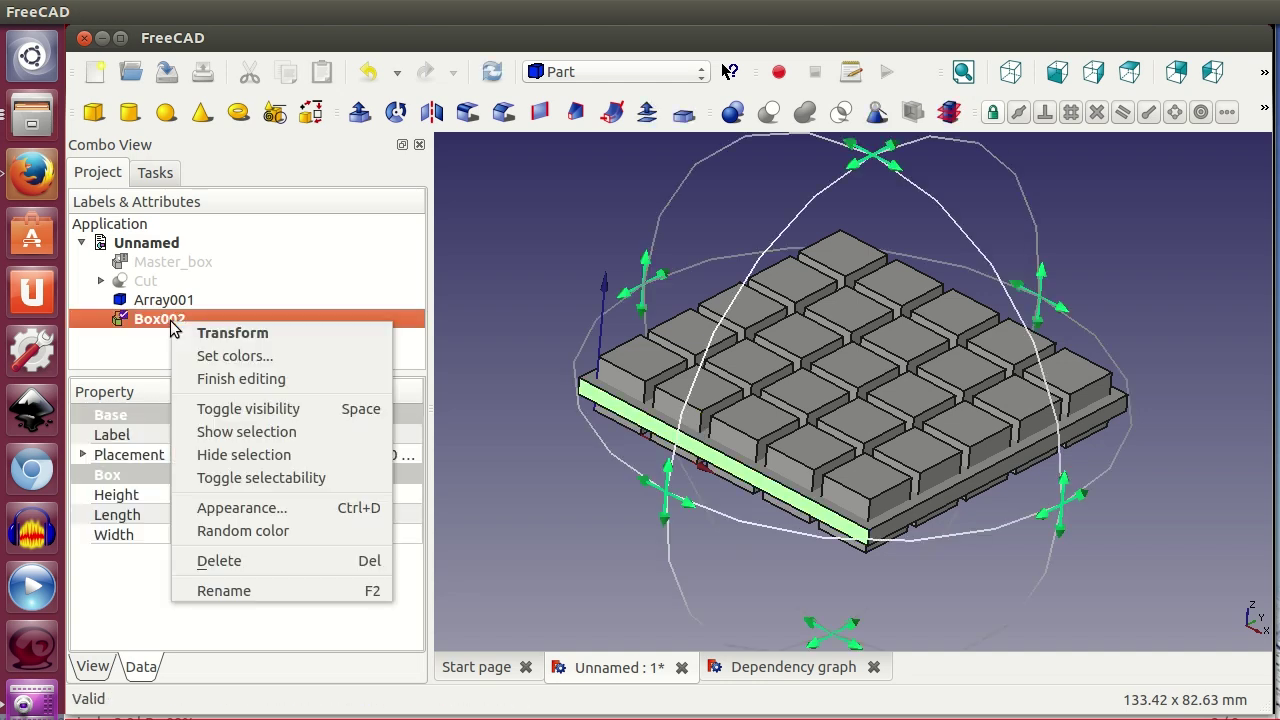
pyautogui.click(228, 374)
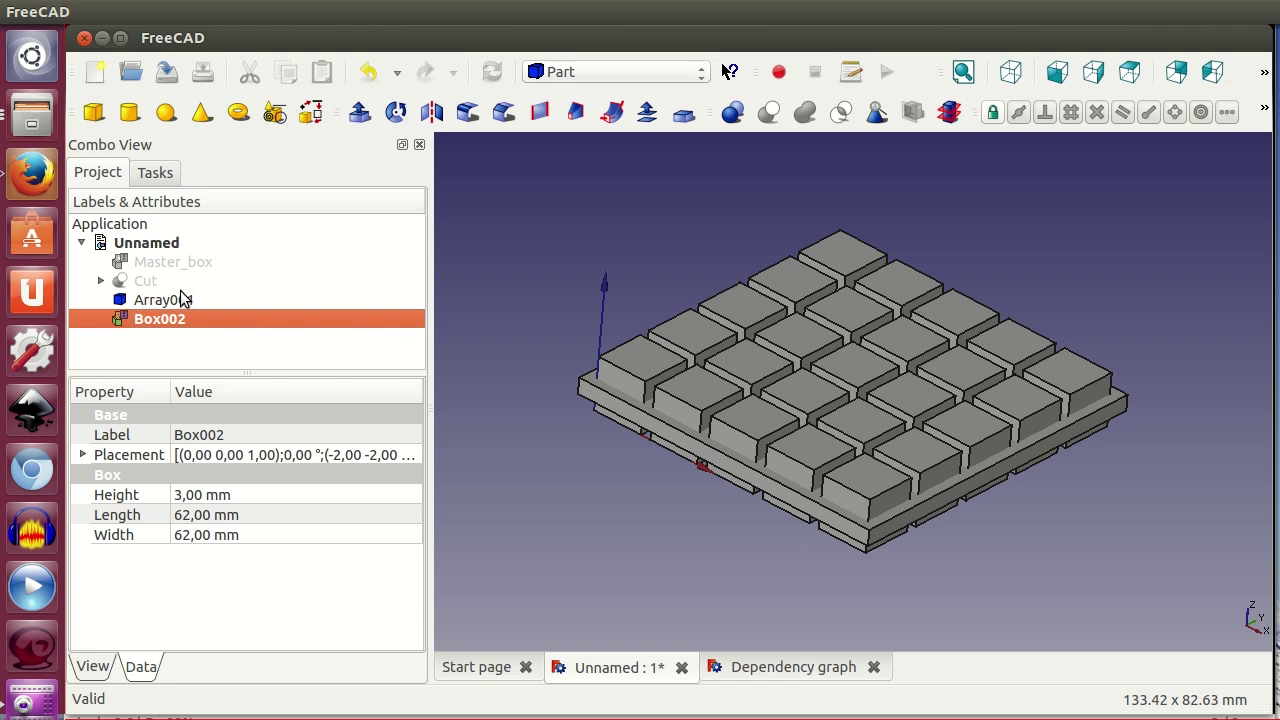
# Cut Array001 from the Box002 plate into Cut001, inspect it, then hide Cut001.
pyautogui.keyDown('ctrl'); pyautogui.click(184, 300); pyautogui.keyUp('ctrl')
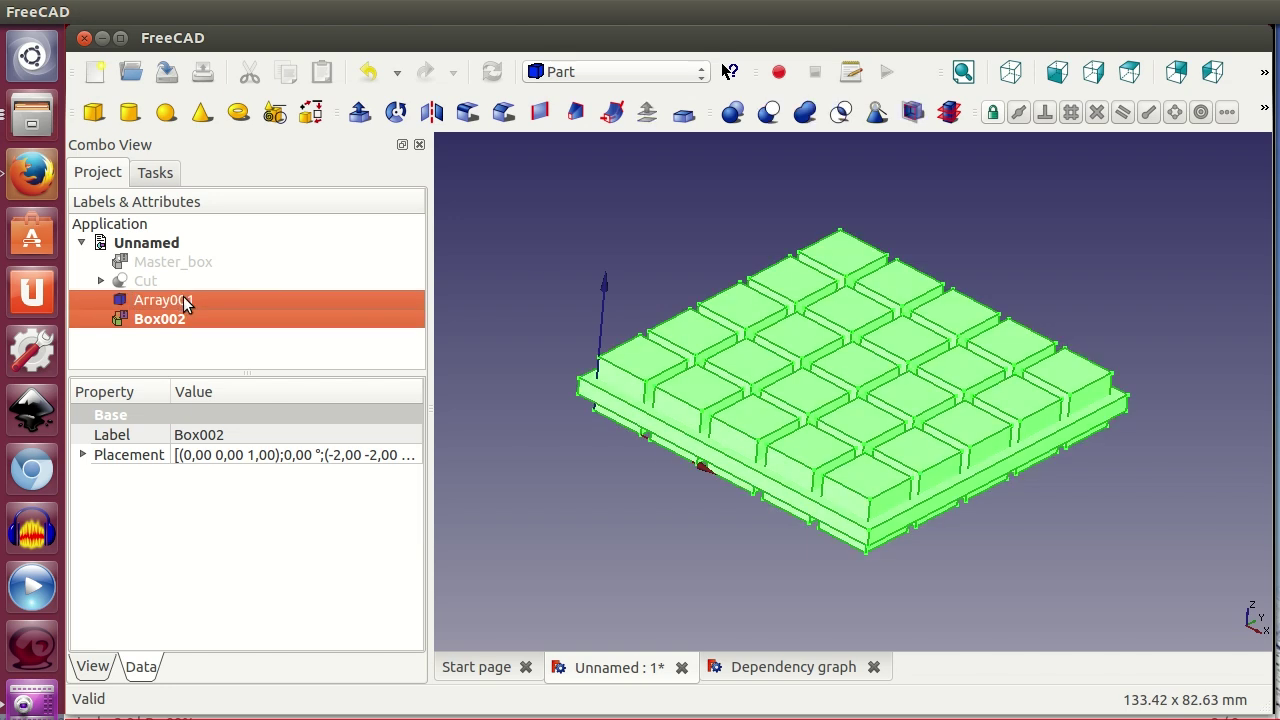
pyautogui.click(768, 112)
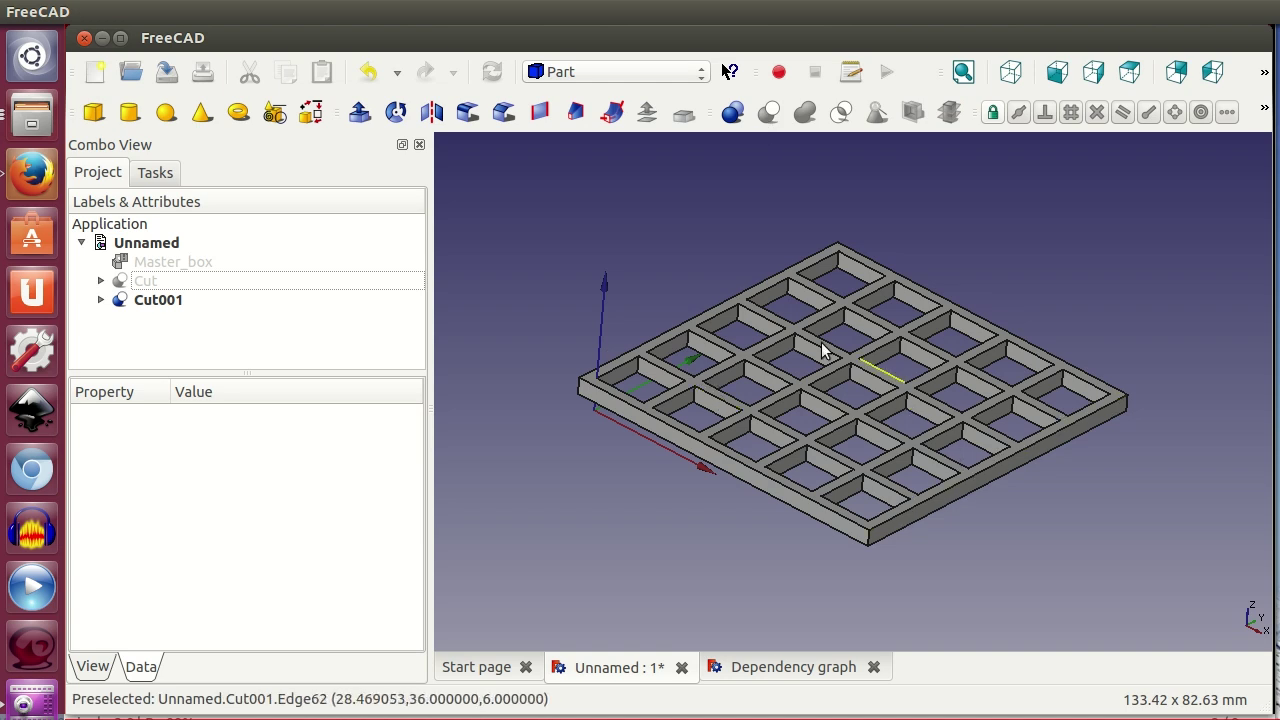
pyautogui.moveTo(866, 378)
pyautogui.mouseDown(button='middle')
pyautogui.moveTo(857, 428)
pyautogui.moveTo(794, 414)
pyautogui.moveTo(746, 325)
pyautogui.moveTo(851, 363)
pyautogui.moveTo(908, 428)
pyautogui.moveTo(908, 380)
pyautogui.moveTo(854, 386)
pyautogui.mouseUp(button='middle')
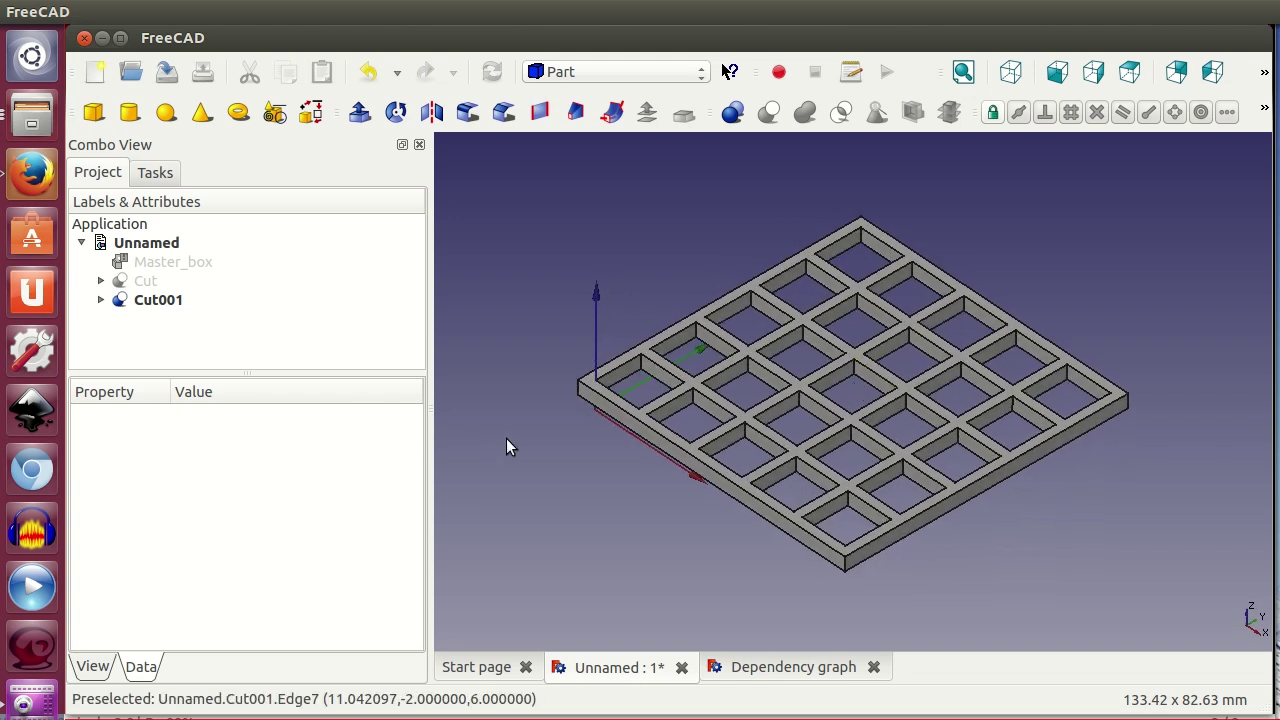
pyautogui.click(180, 302)
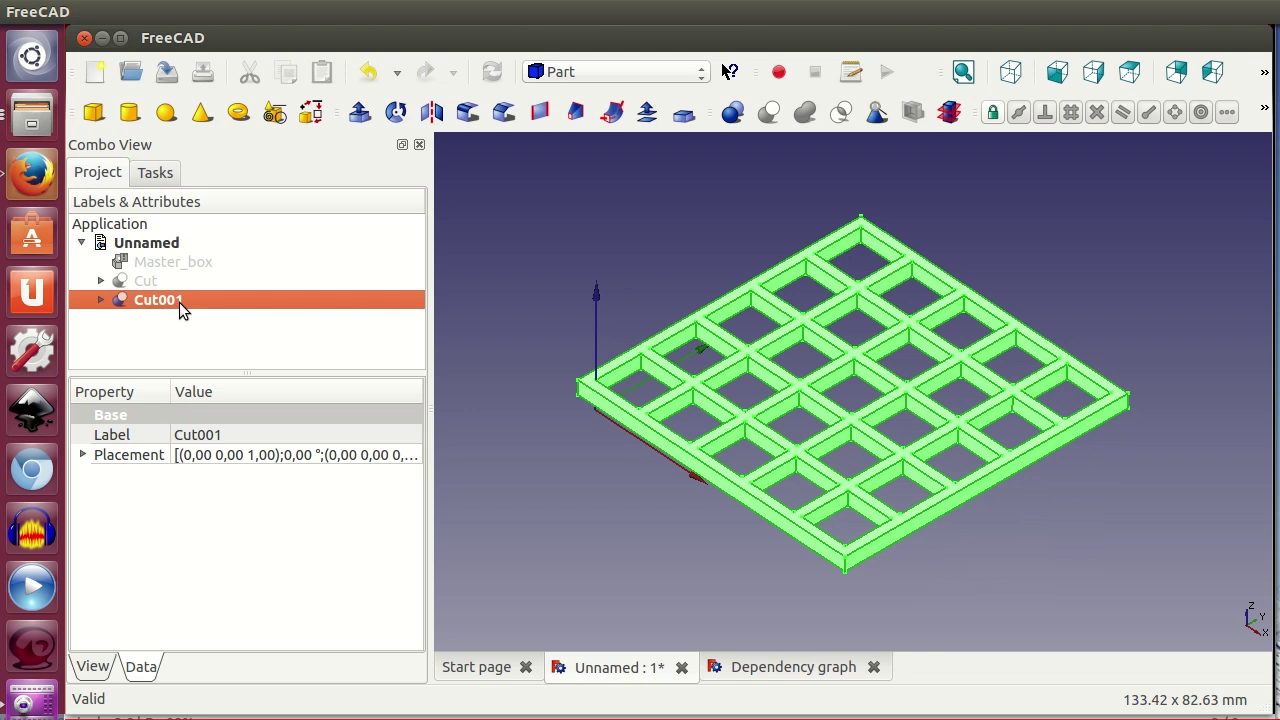
pyautogui.press('space')
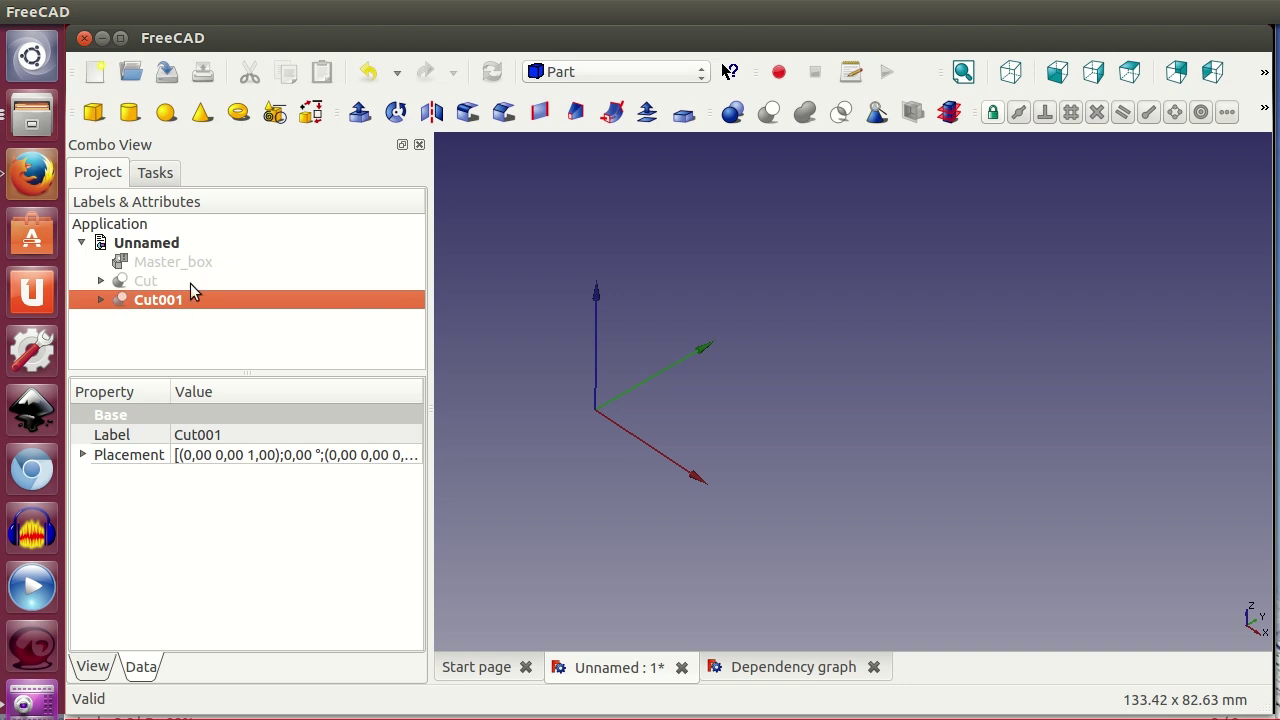
# Show Master_box and create a Draft array, Array002, from it.
pyautogui.click(192, 264)
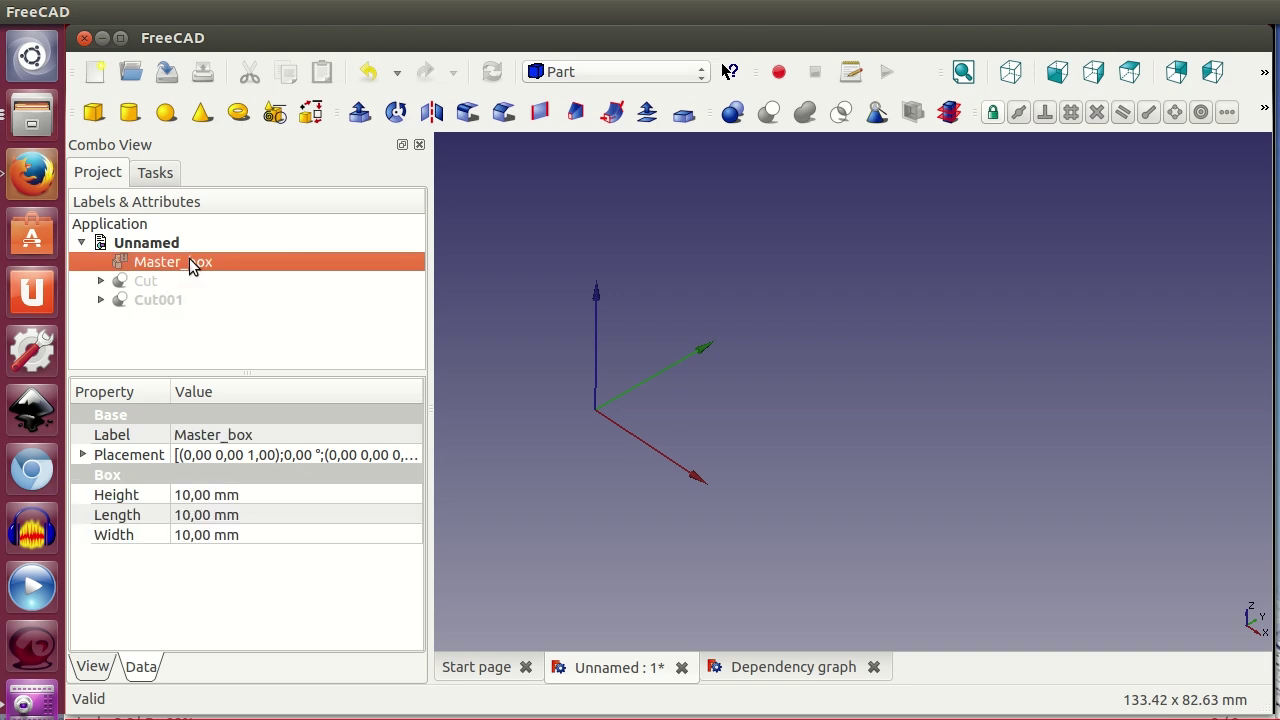
pyautogui.press('space')
pyautogui.click(622, 74)
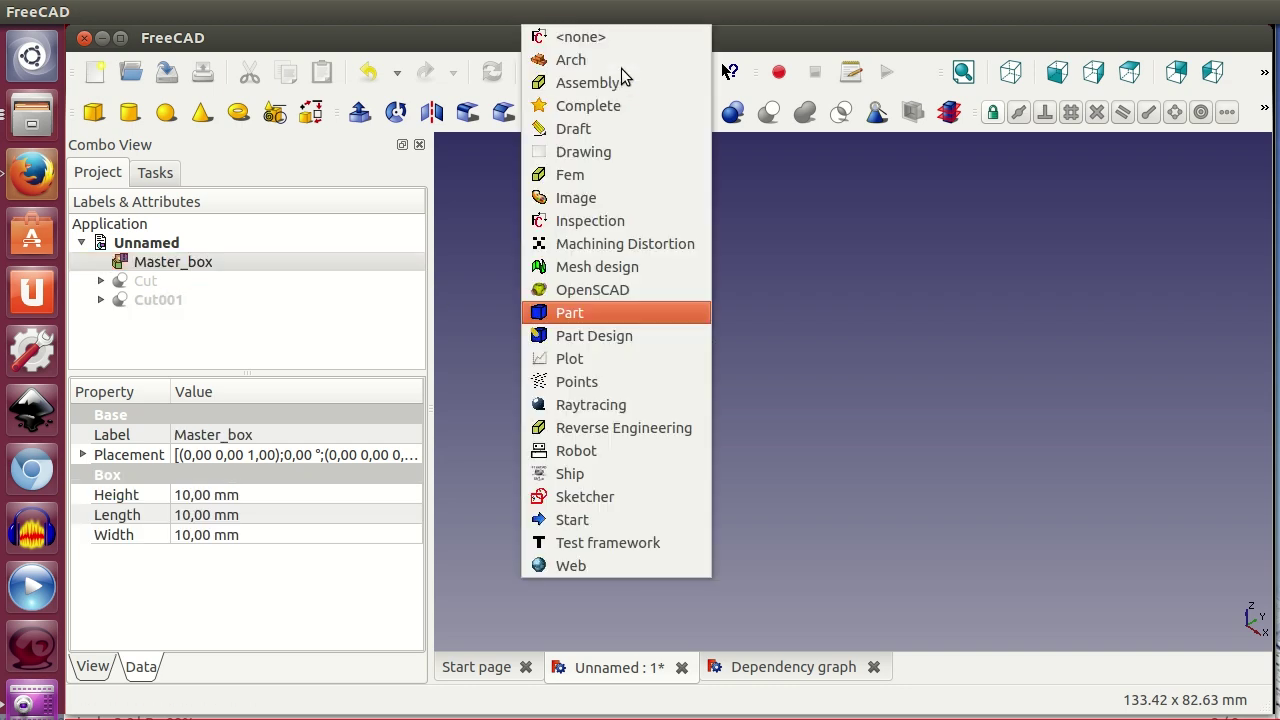
pyautogui.click(611, 127)
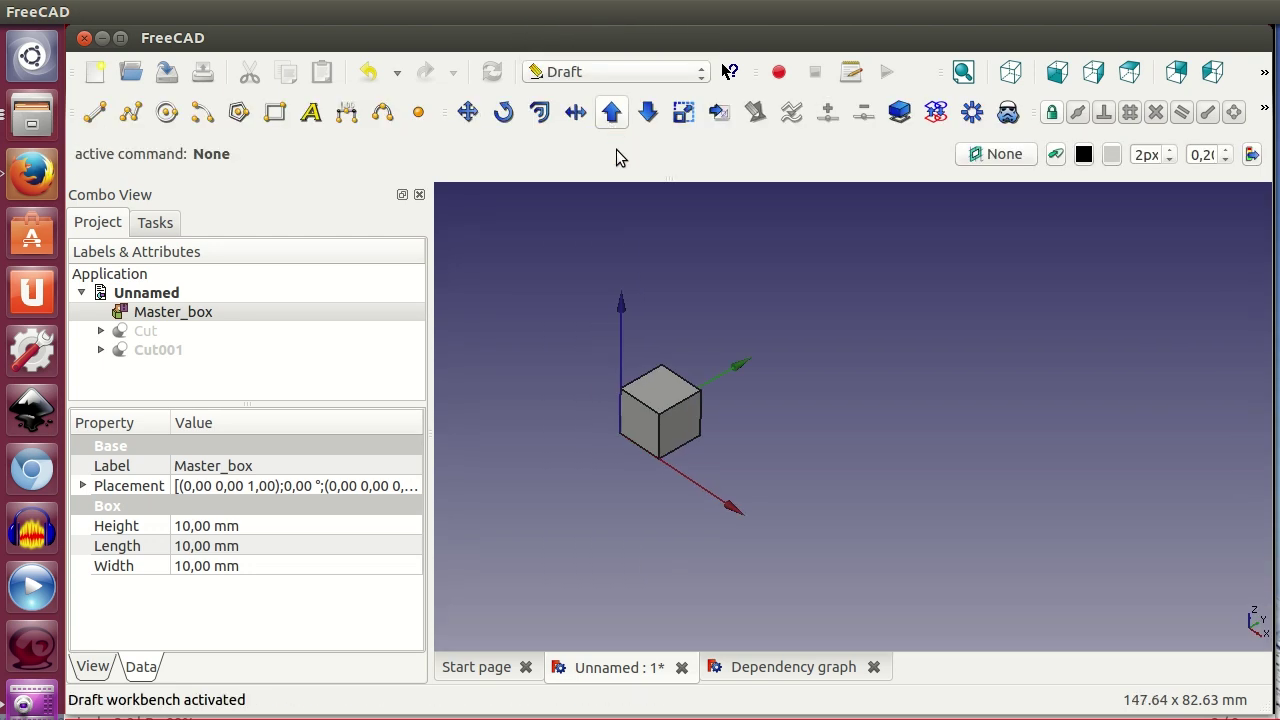
pyautogui.click(972, 112)
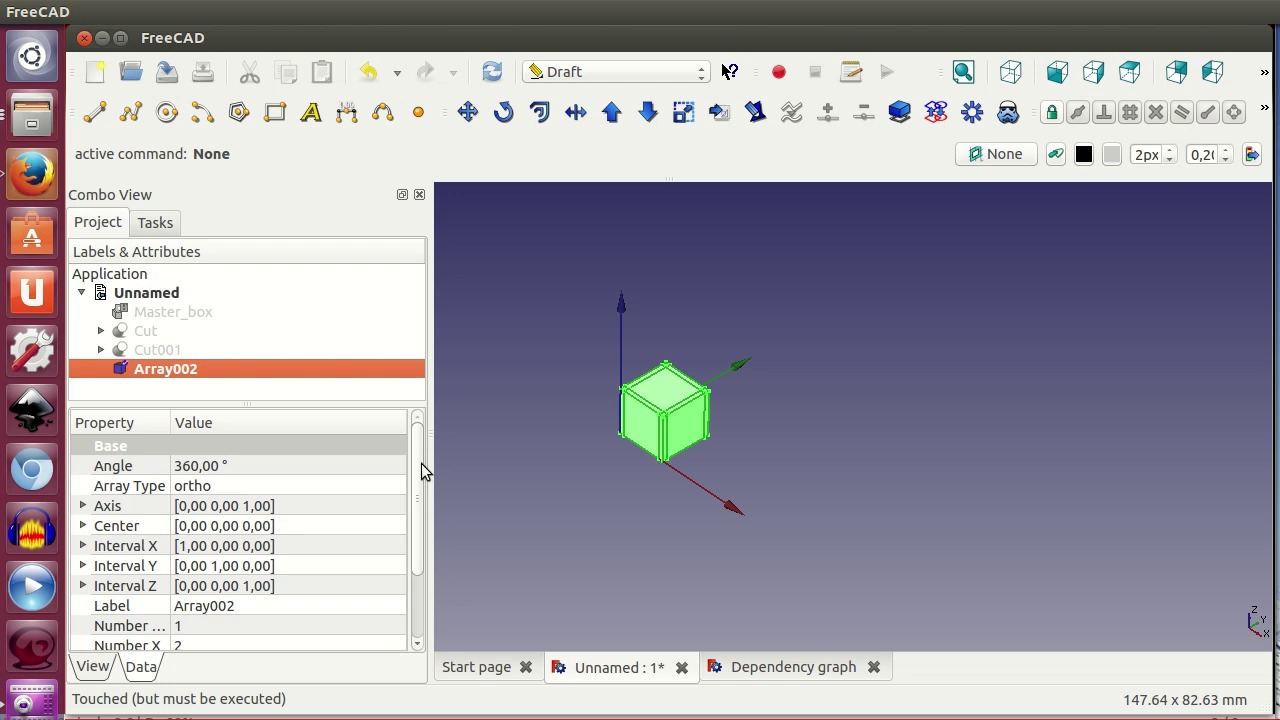
pyautogui.moveTo(422, 474); pyautogui.dragTo(419, 490)
# Set Array002's X, Y and Z intervals to 12 mm.
pyautogui.click(83, 525)
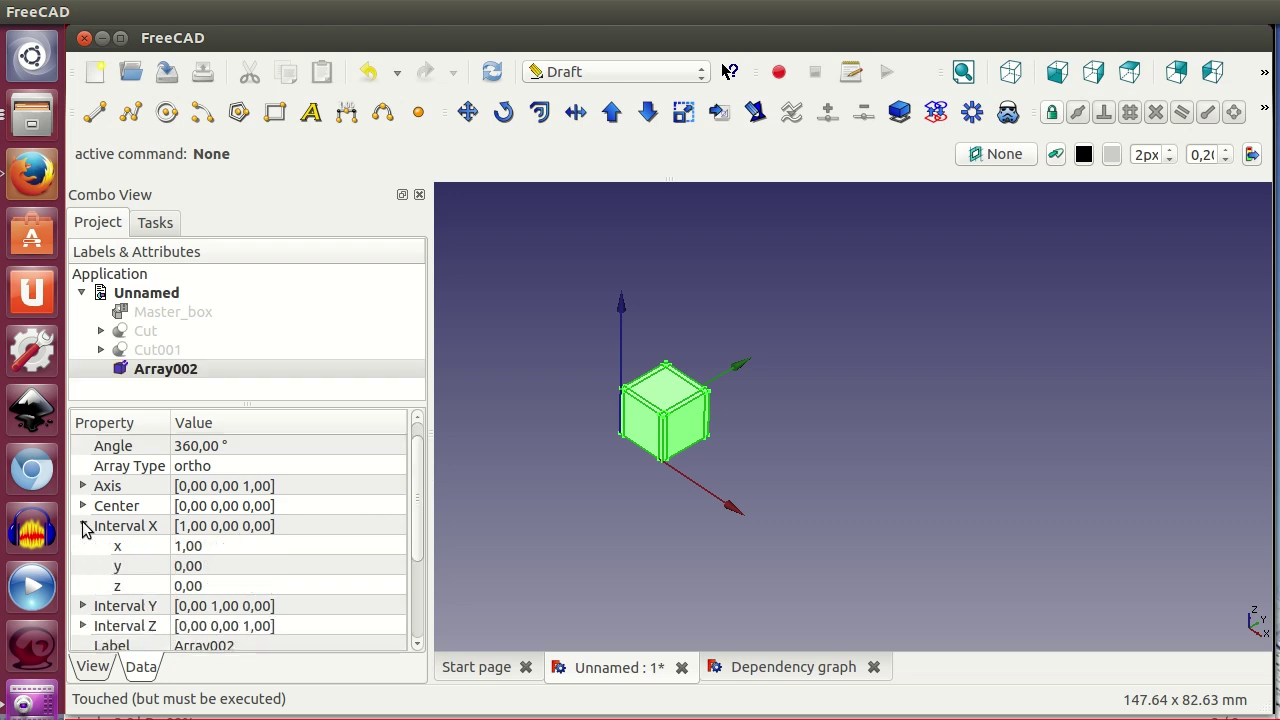
pyautogui.click(231, 545)
pyautogui.write('12')
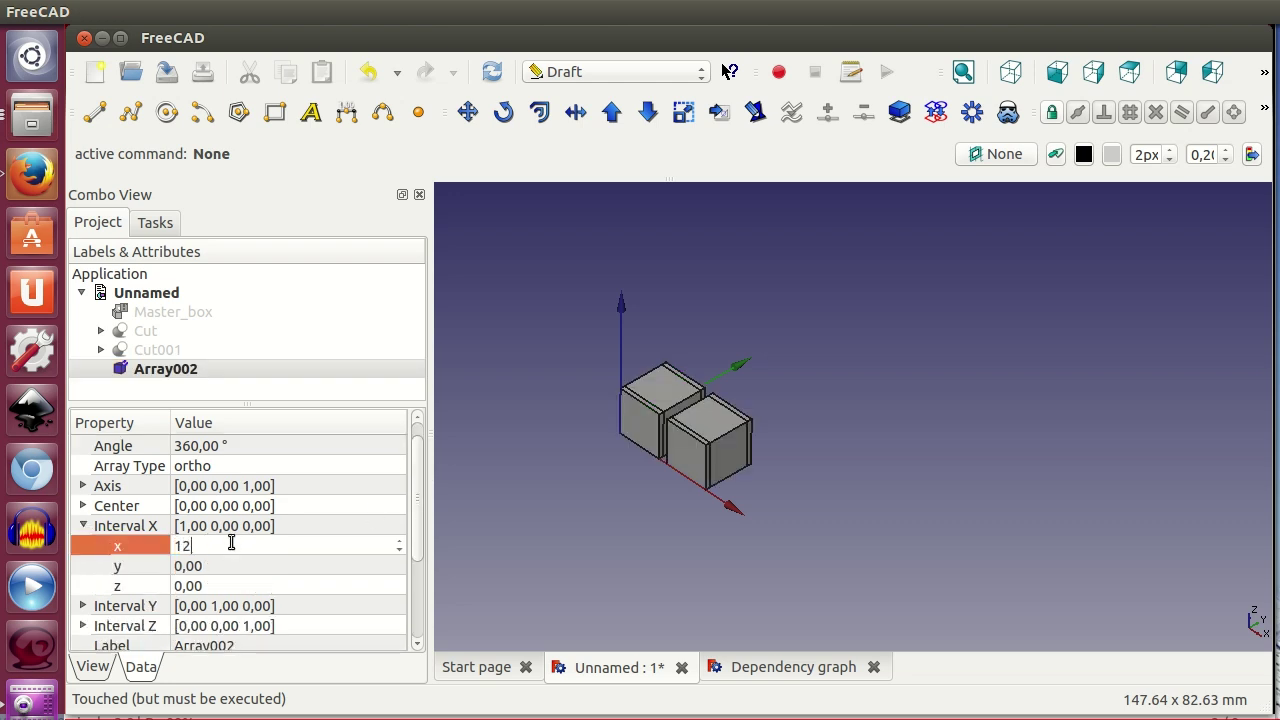
pyautogui.press('Return')
pyautogui.scroll(-1, 420, 531)
pyautogui.click(250, 546)
pyautogui.click(83, 545)
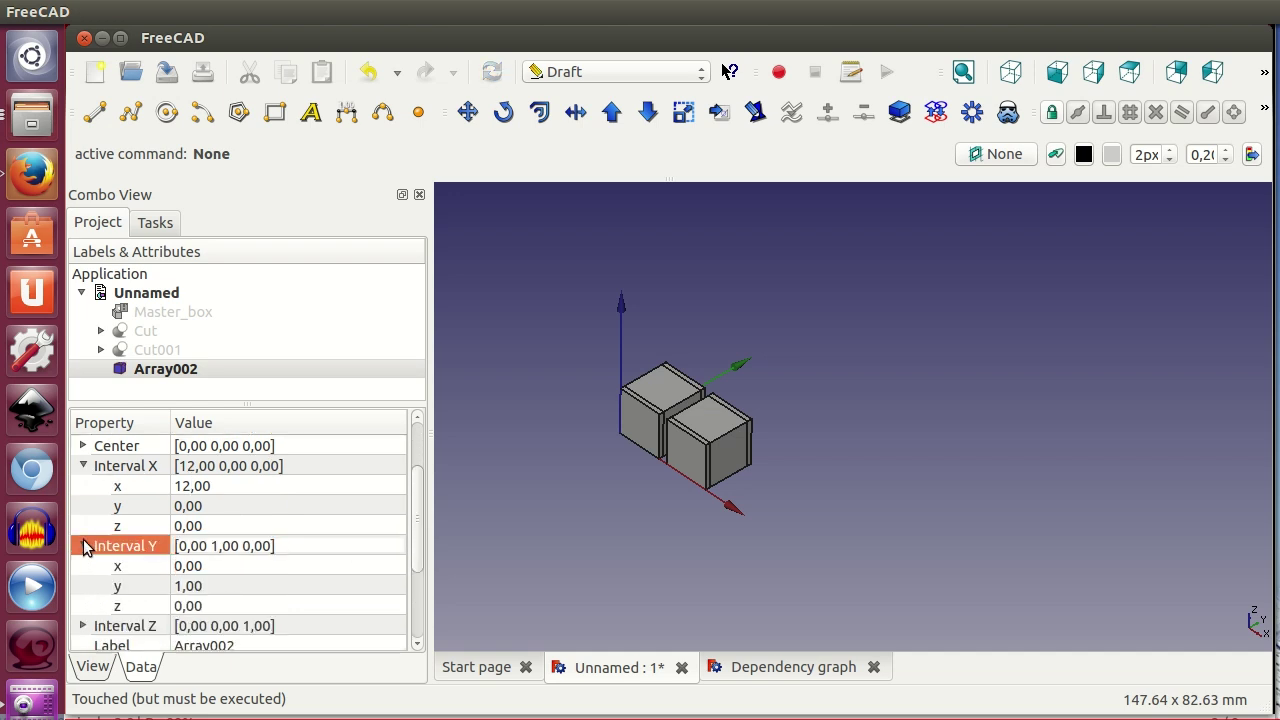
pyautogui.click(227, 586)
pyautogui.write('12')
pyautogui.scroll(-1, 414, 560)
pyautogui.scroll(-2, 300, 560)
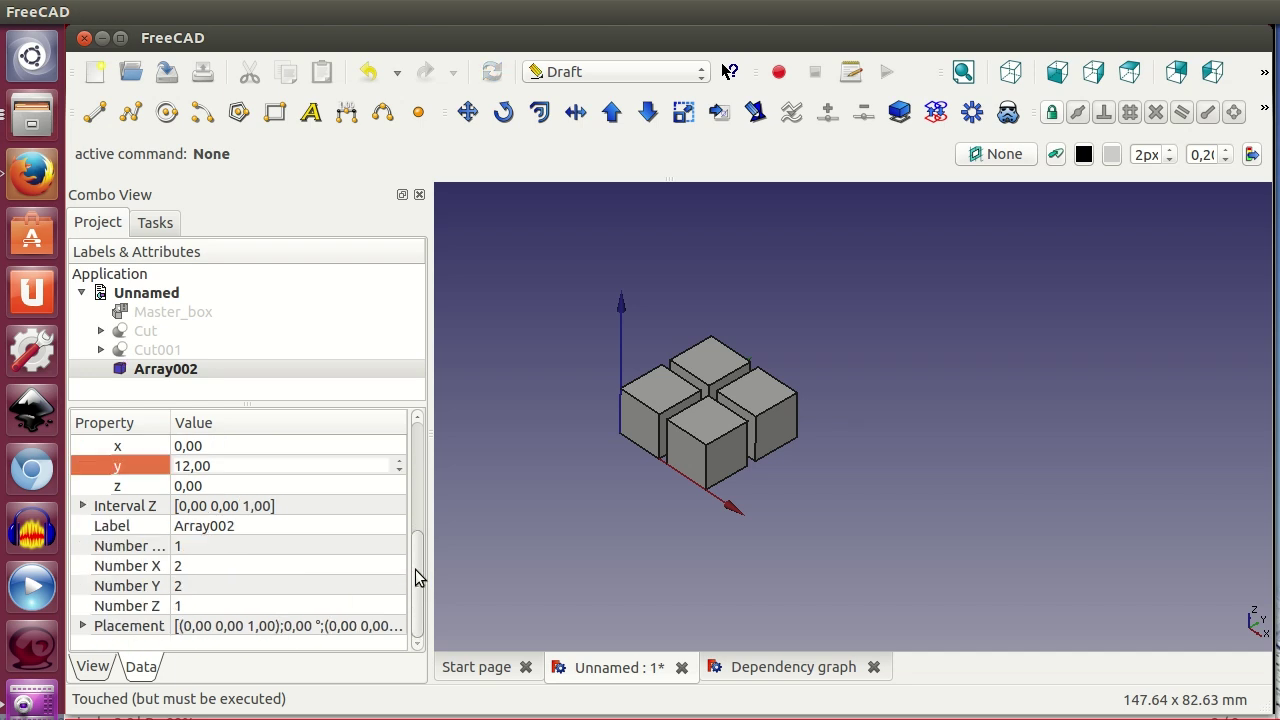
pyautogui.click(84, 506)
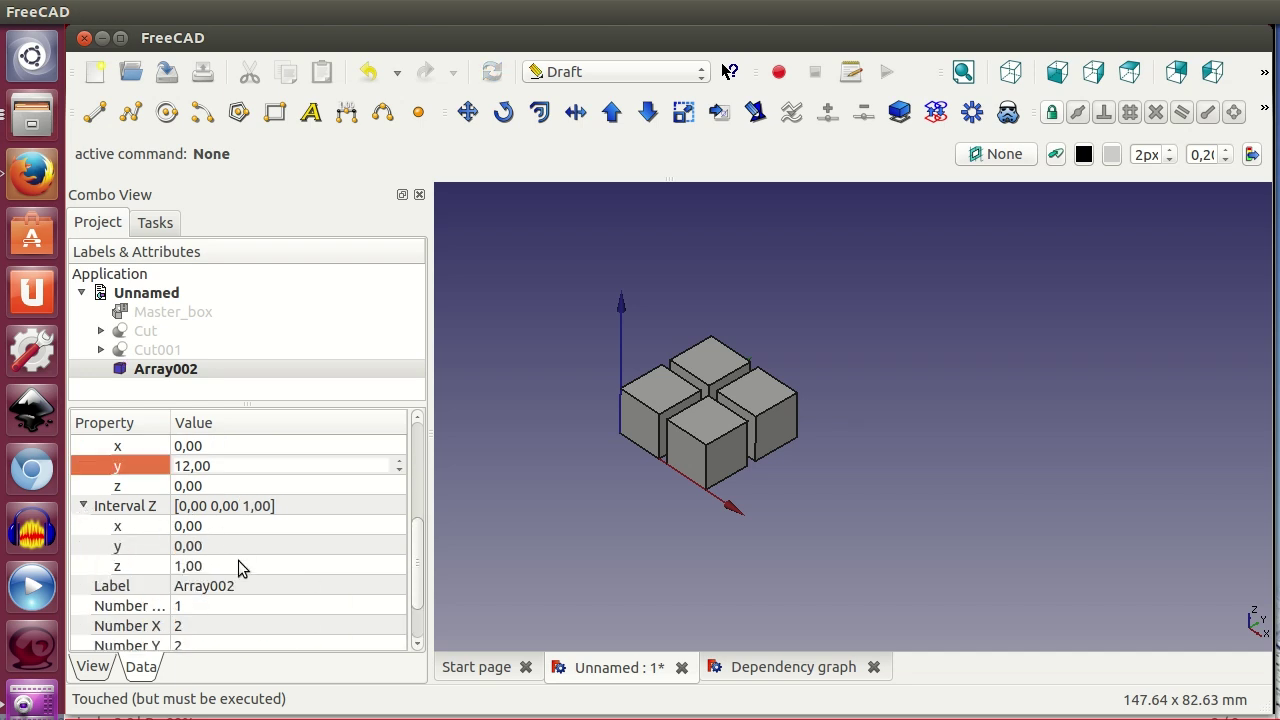
pyautogui.click(240, 565)
pyautogui.write('12')
# Set Array002's Number X, Y and Z to 5 cubes each.
pyautogui.scroll(-1, 424, 574)
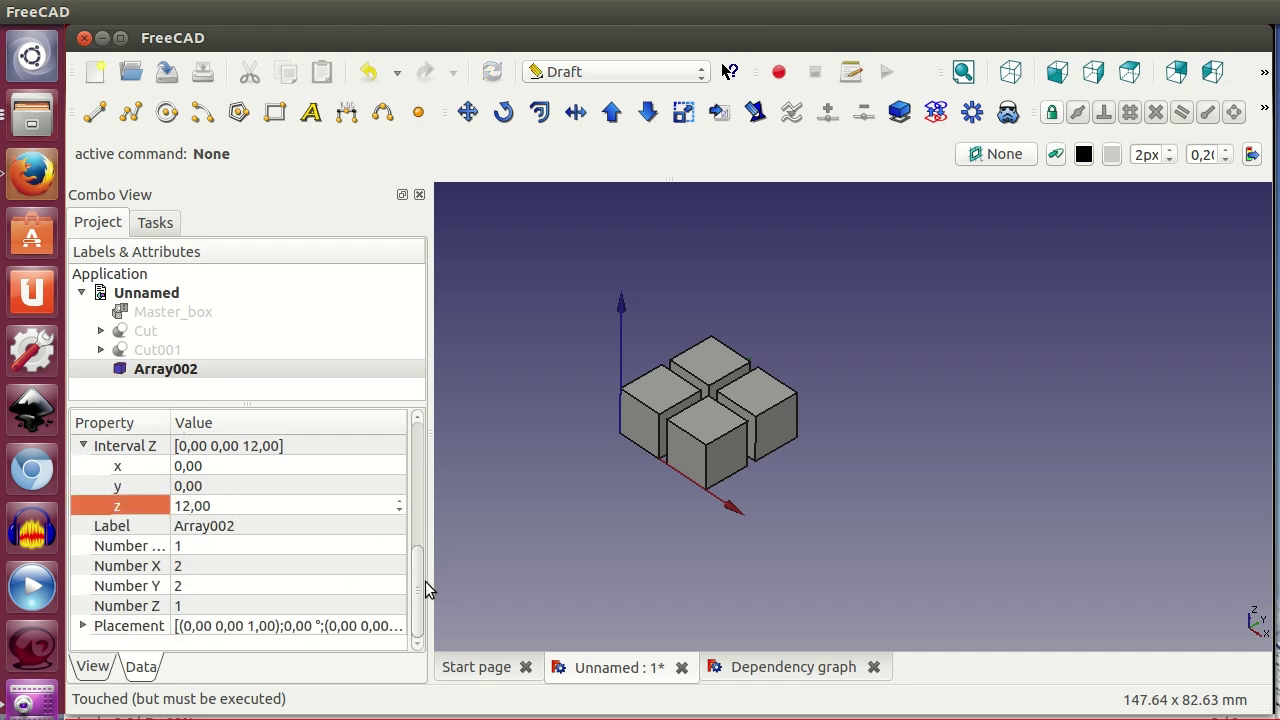
pyautogui.click(226, 565)
pyautogui.scroll(1, 224, 576)
pyautogui.scroll(1, 224, 576)
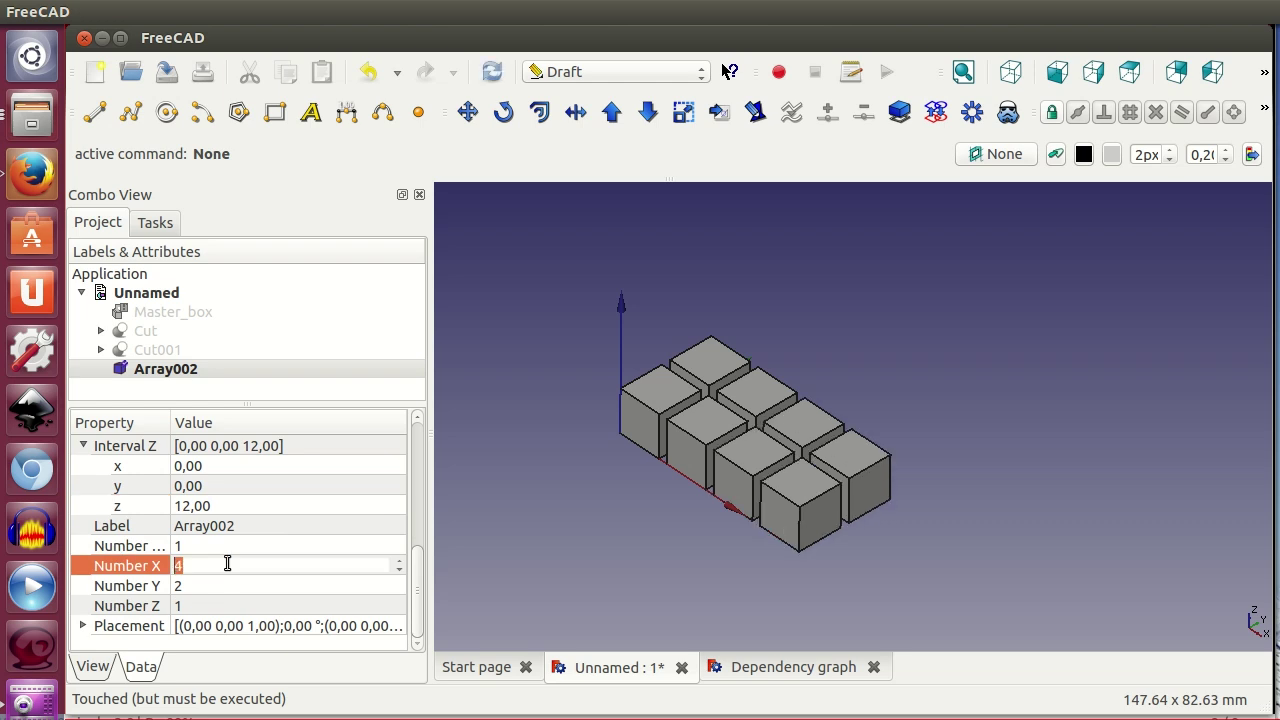
pyautogui.scroll(1, 224, 576)
pyautogui.click(226, 586)
pyautogui.scroll(1, 226, 586)
pyautogui.scroll(2, 226, 586)
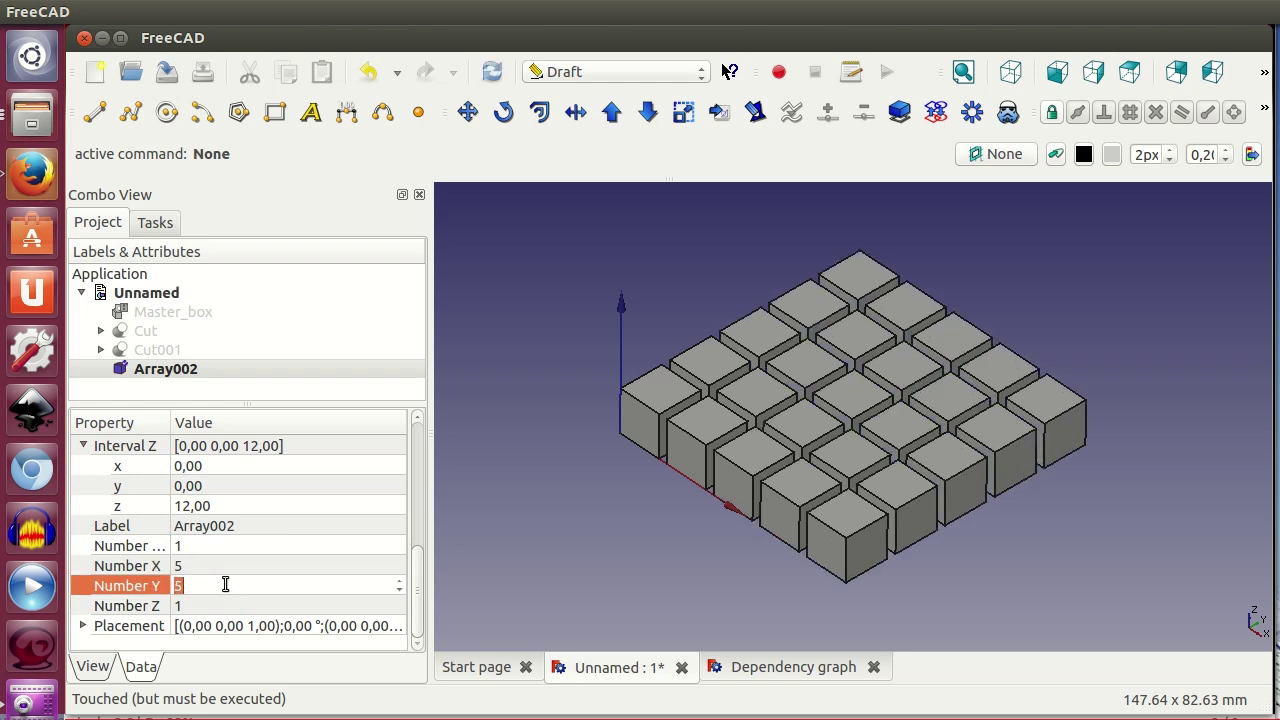
pyautogui.click(220, 605)
pyautogui.scroll(1, 220, 605)
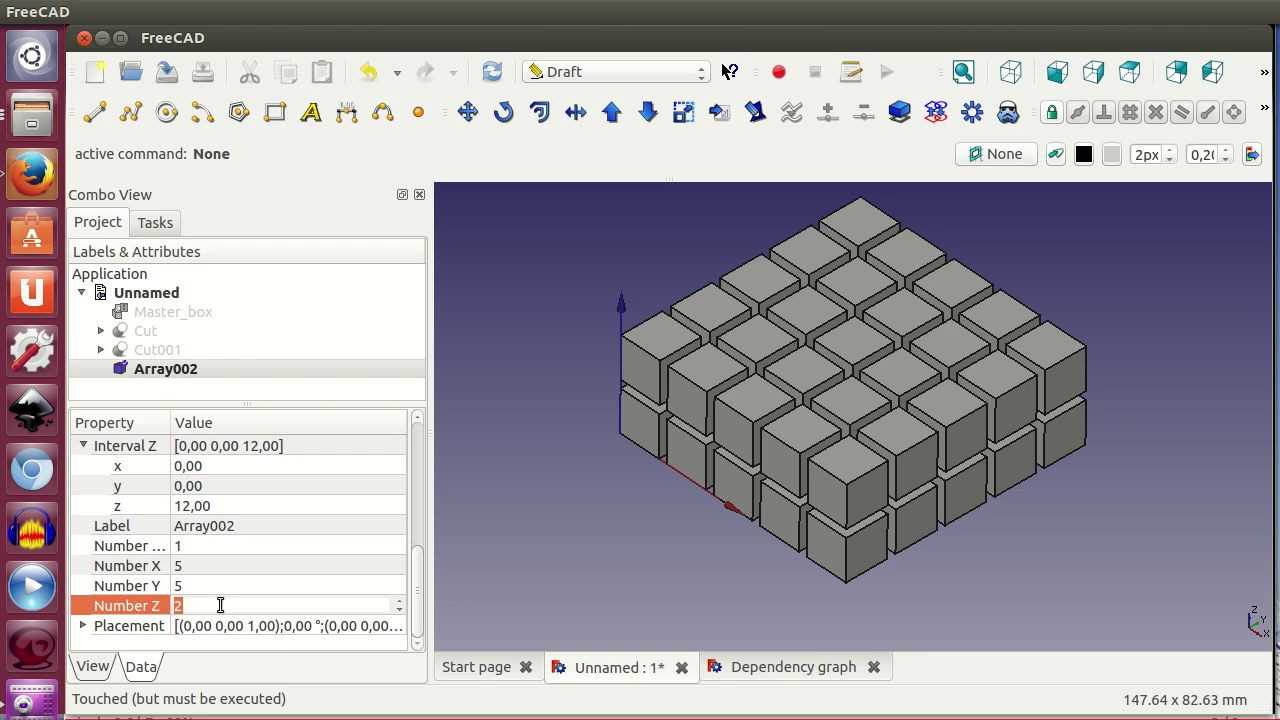
pyautogui.scroll(1, 220, 605)
pyautogui.scroll(1, 220, 605)
pyautogui.scroll(1, 220, 605)
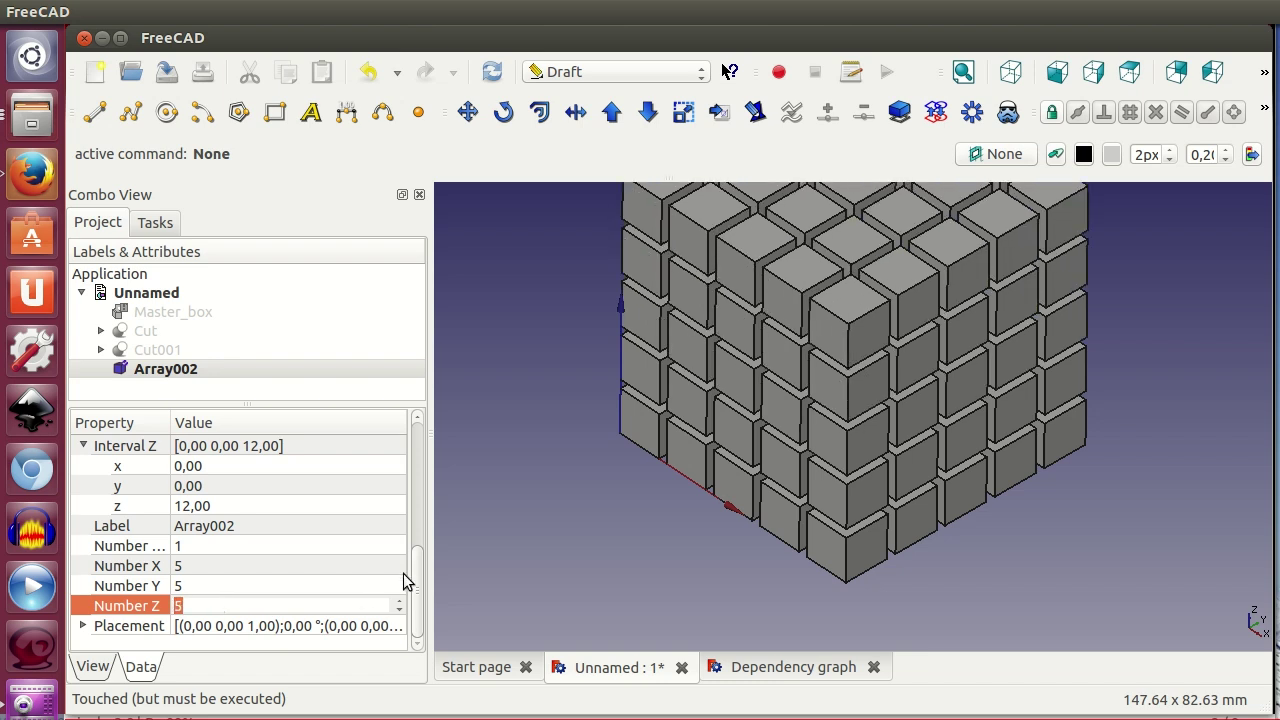
pyautogui.click(598, 545)
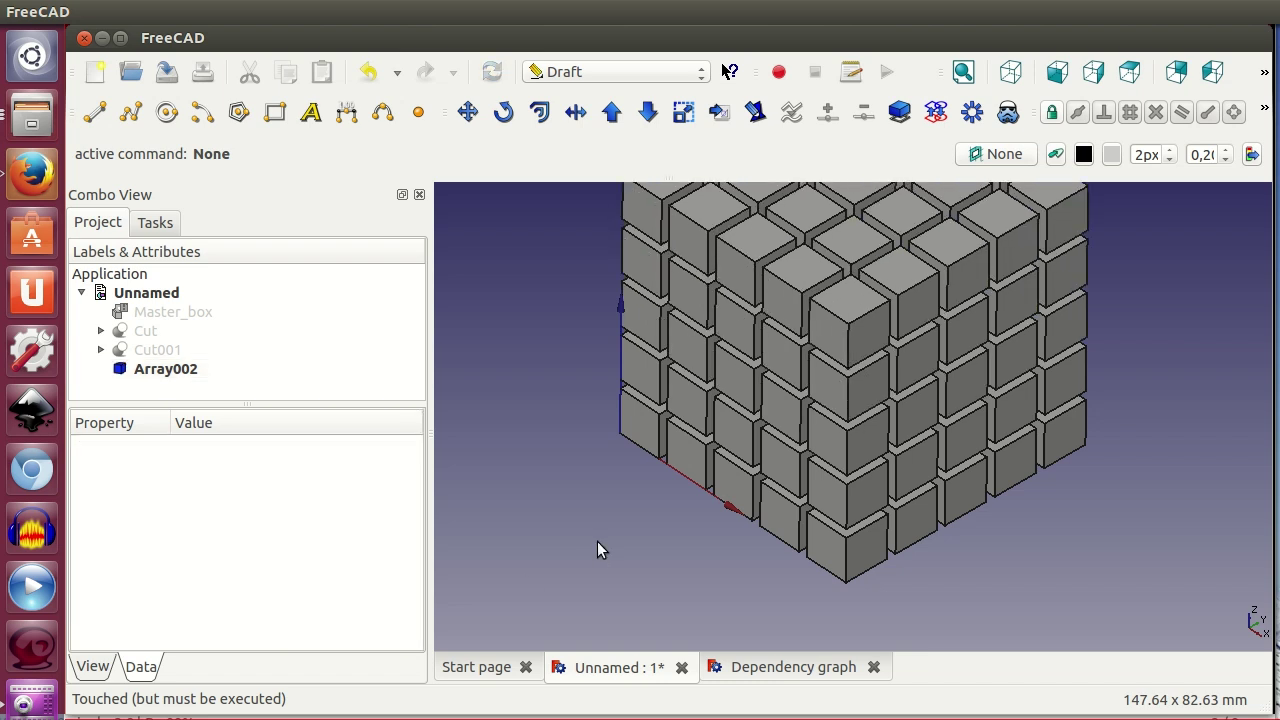
# Fit and orbit the view, select Array002, and switch to the Part workbench.
pyautogui.click(963, 72)
pyautogui.moveTo(993, 476)
pyautogui.mouseDown(button='middle')
pyautogui.moveTo(982, 473)
pyautogui.moveTo(957, 529)
pyautogui.moveTo(937, 526)
pyautogui.mouseUp(button='middle')
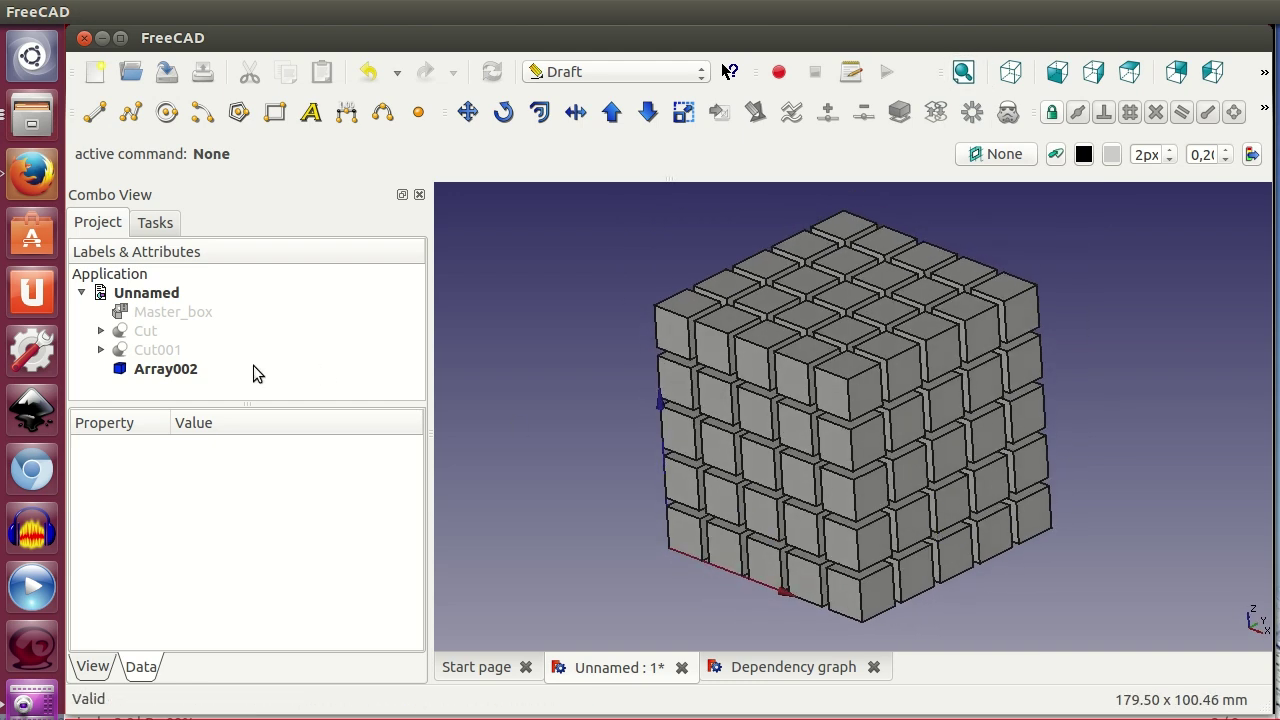
pyautogui.click(228, 368)
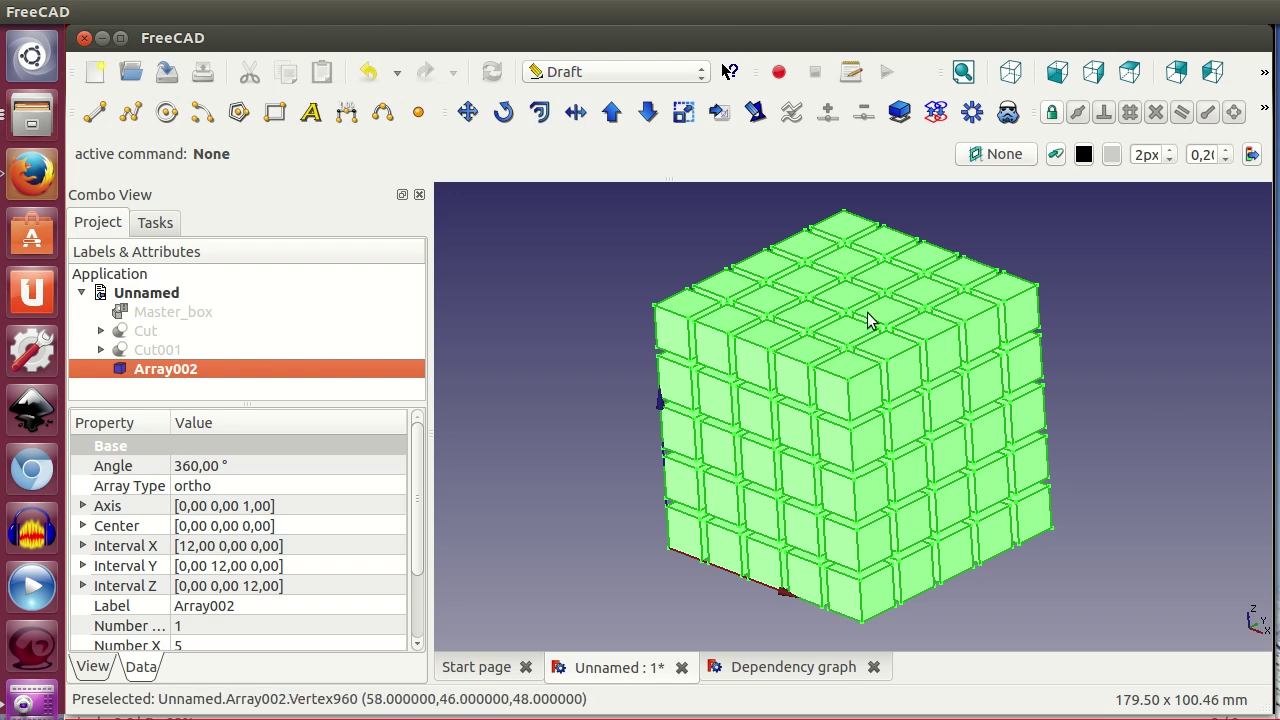
pyautogui.click(600, 74)
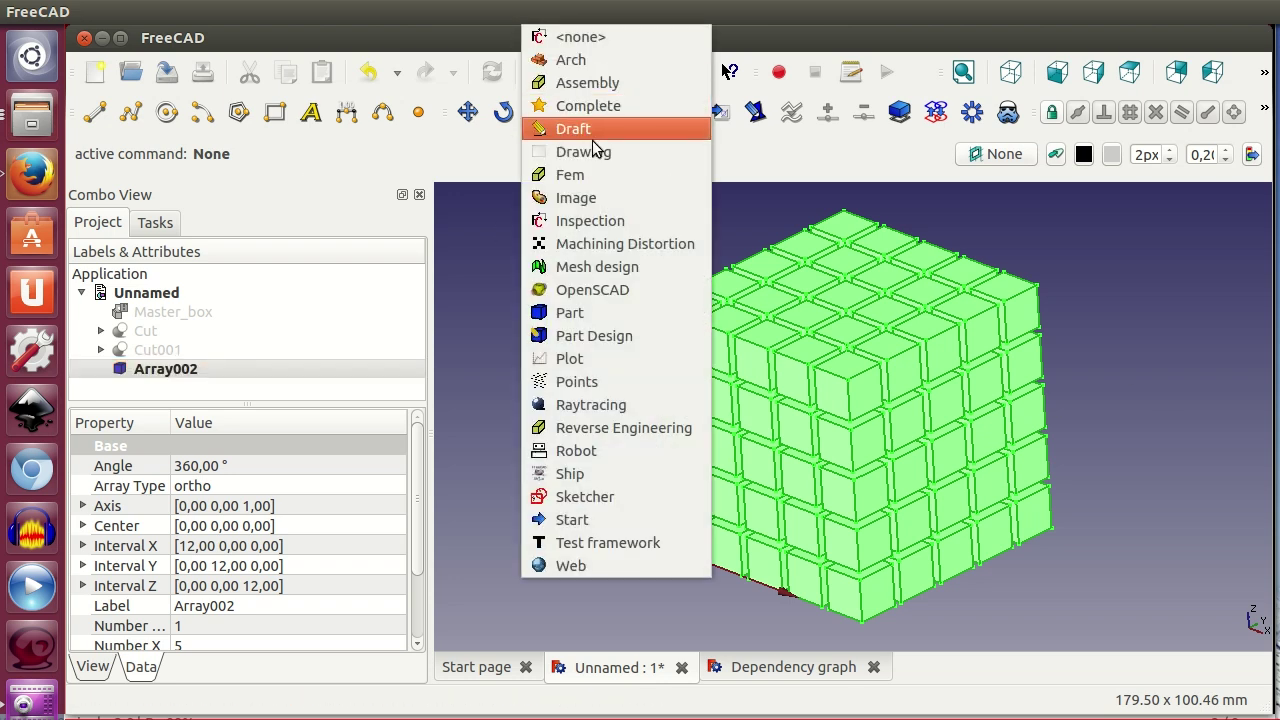
pyautogui.click(591, 310)
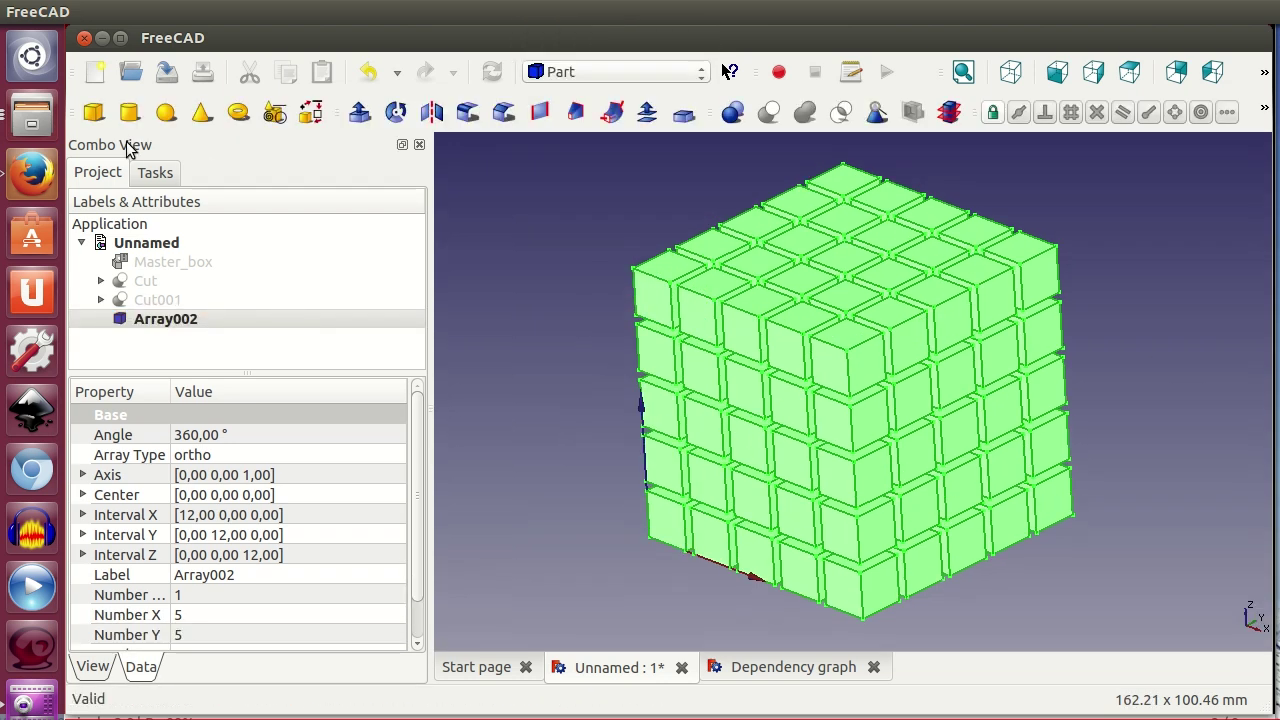
# Add a new box, Box003, with height, length and width of 54 mm.
pyautogui.click(94, 112)
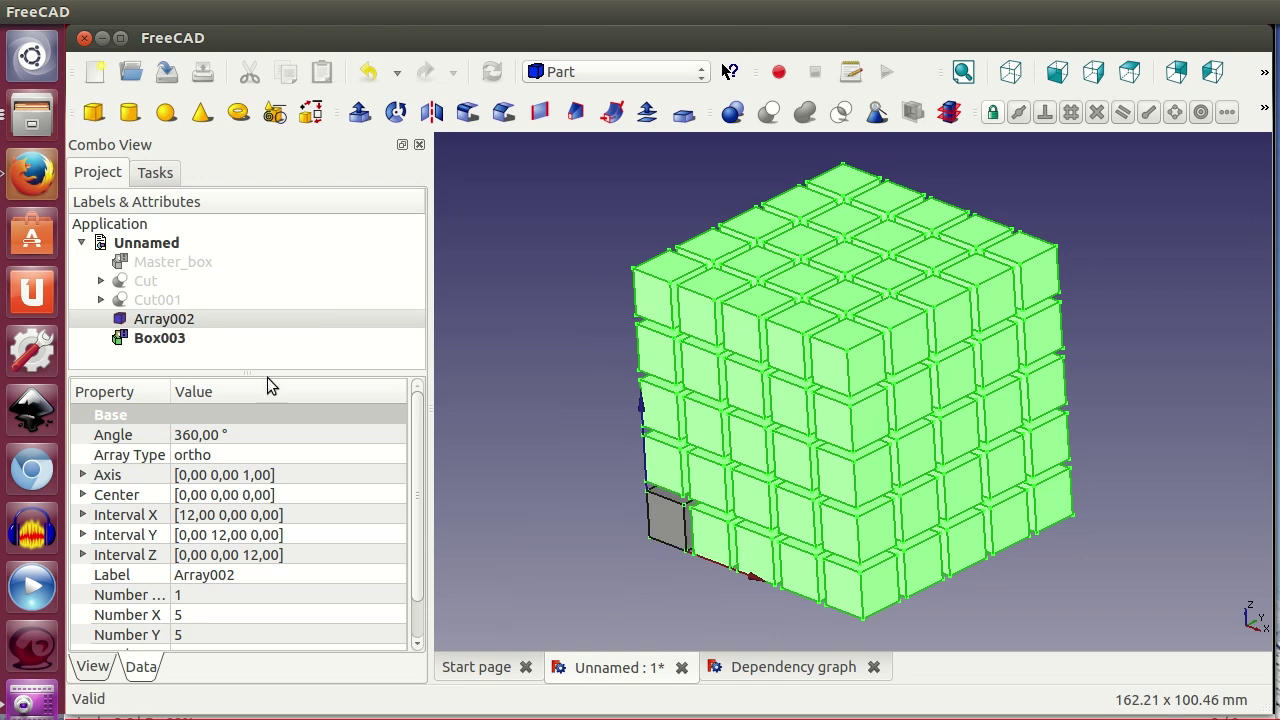
pyautogui.click(170, 340)
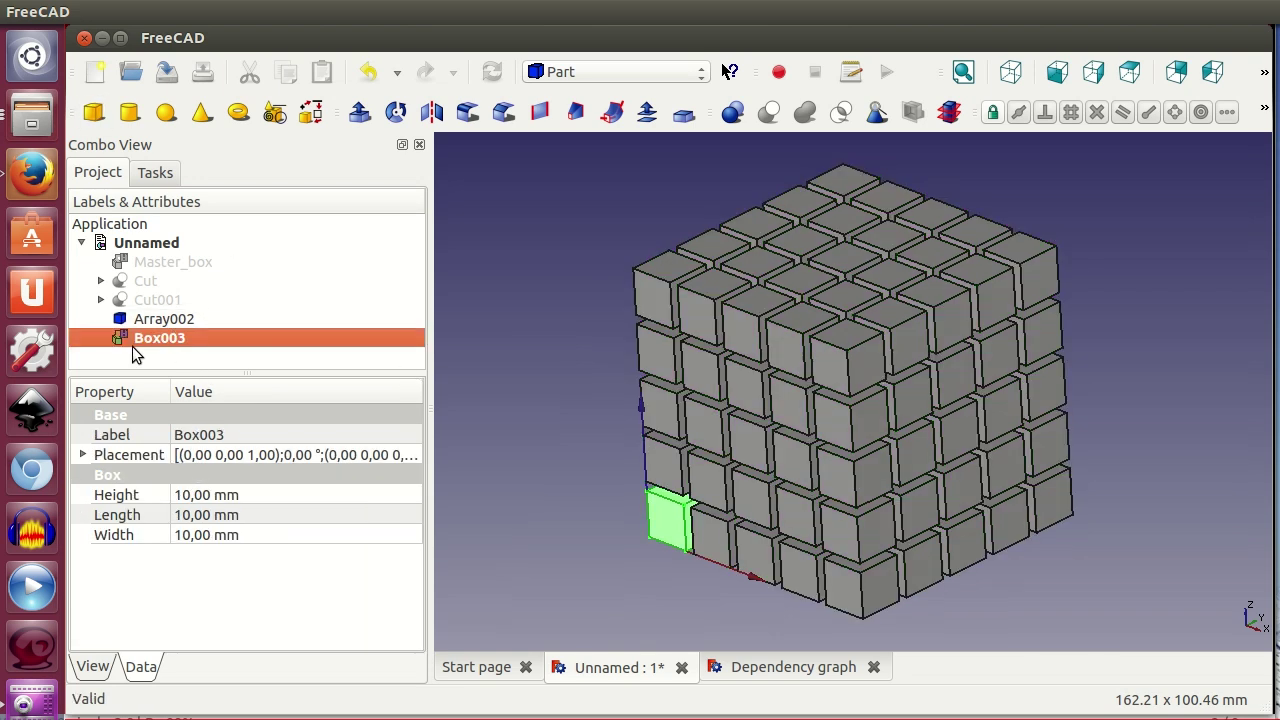
pyautogui.click(262, 493)
pyautogui.write('54')
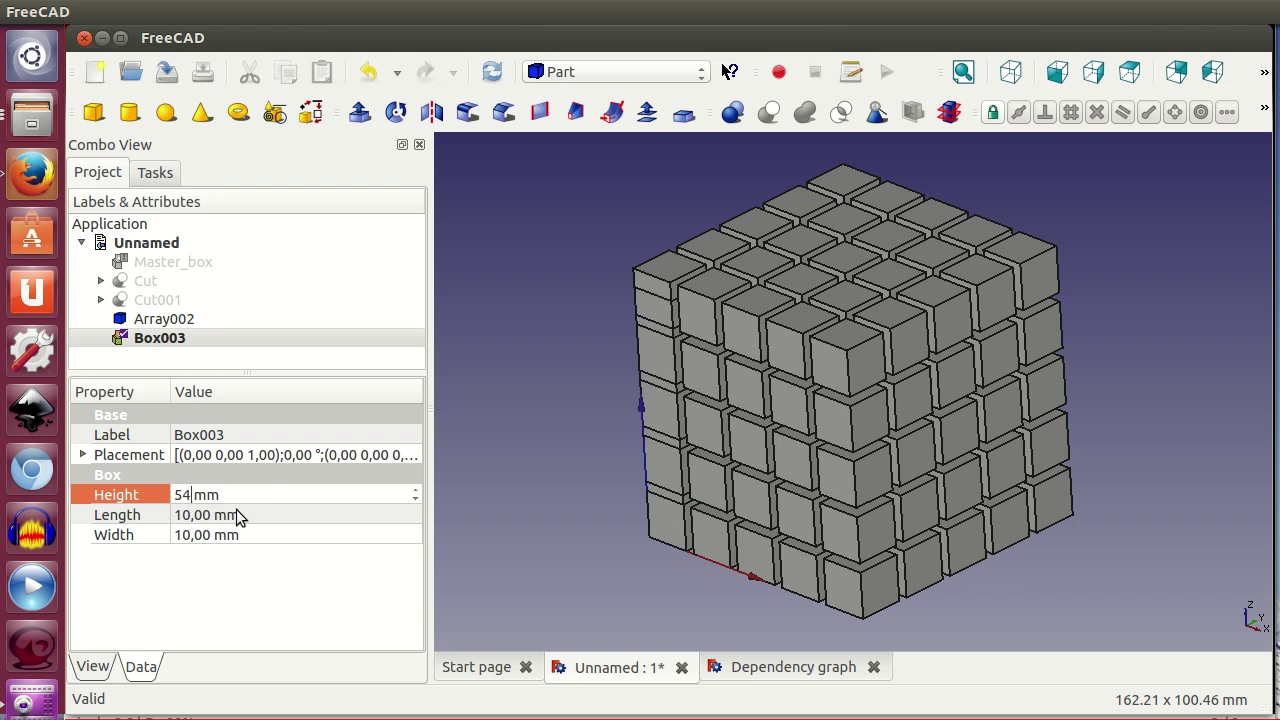
pyautogui.click(235, 511)
pyautogui.write('54')
pyautogui.click(225, 537)
pyautogui.write('5')
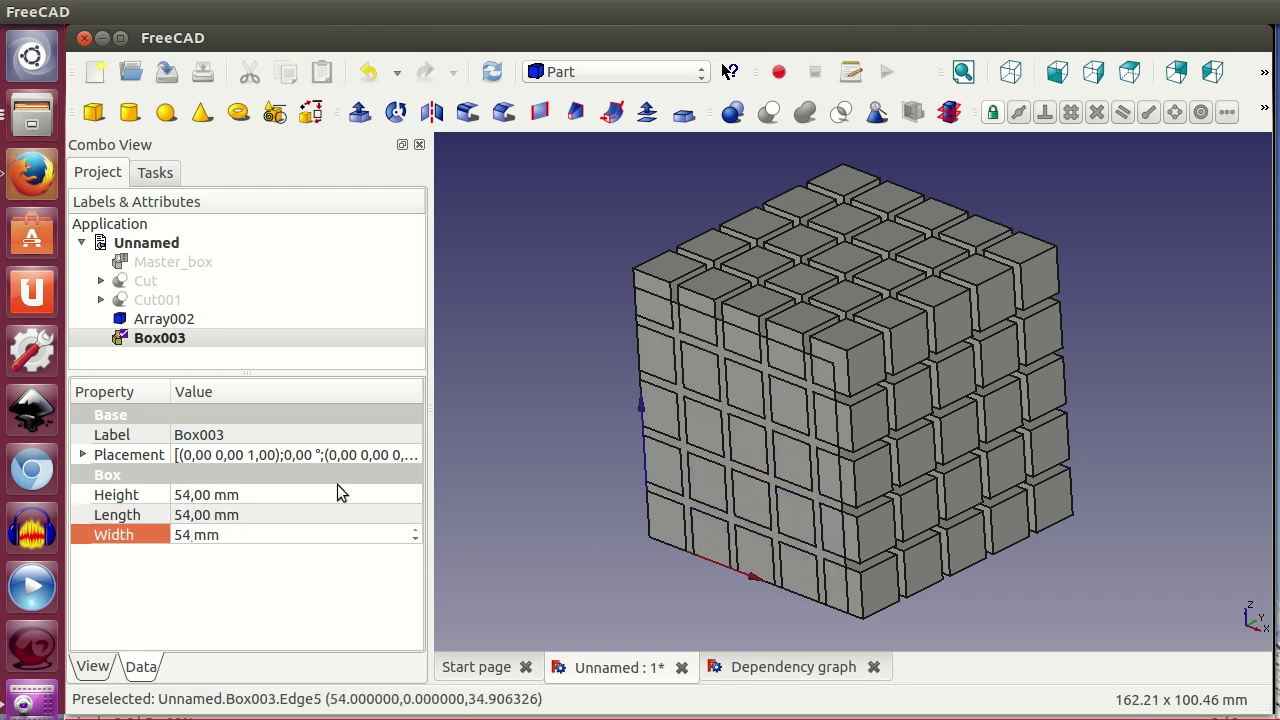
# Set Box003's placement translation to X 2, Y 2, Z 2 mm.
pyautogui.click(335, 455)
pyautogui.click(415, 455)
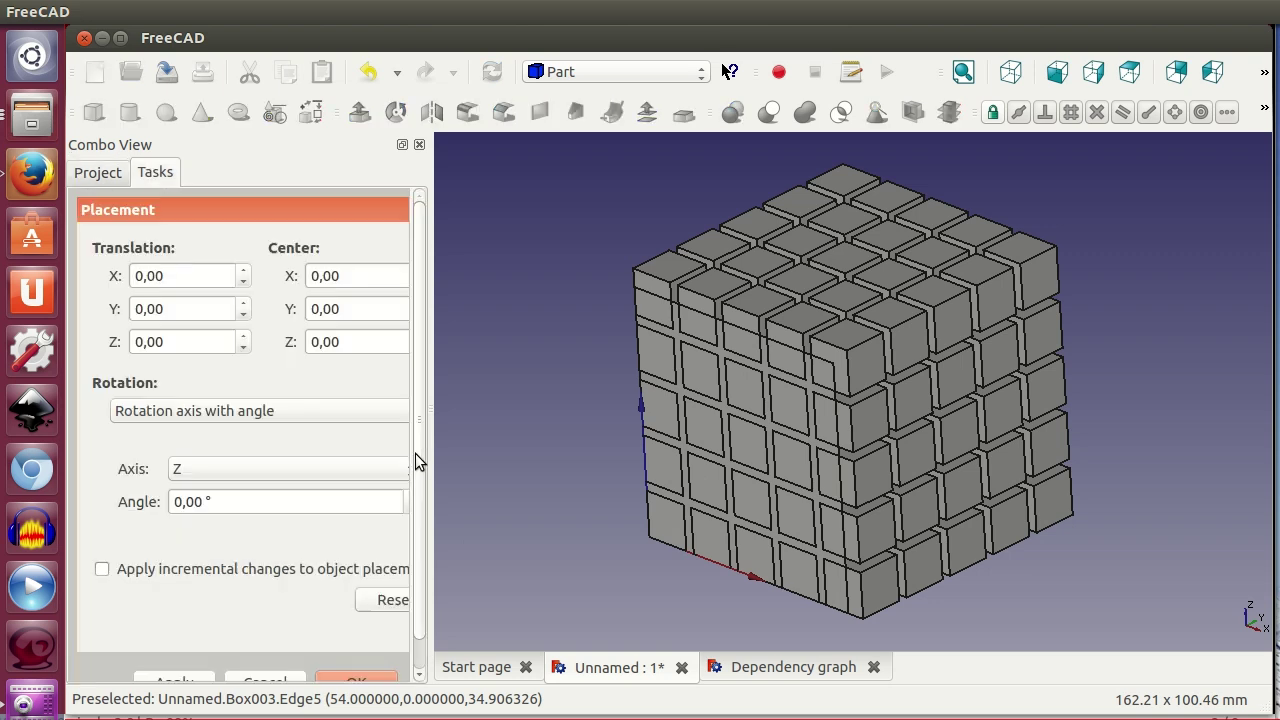
pyautogui.scroll(1, 178, 280)
pyautogui.scroll(1, 178, 280)
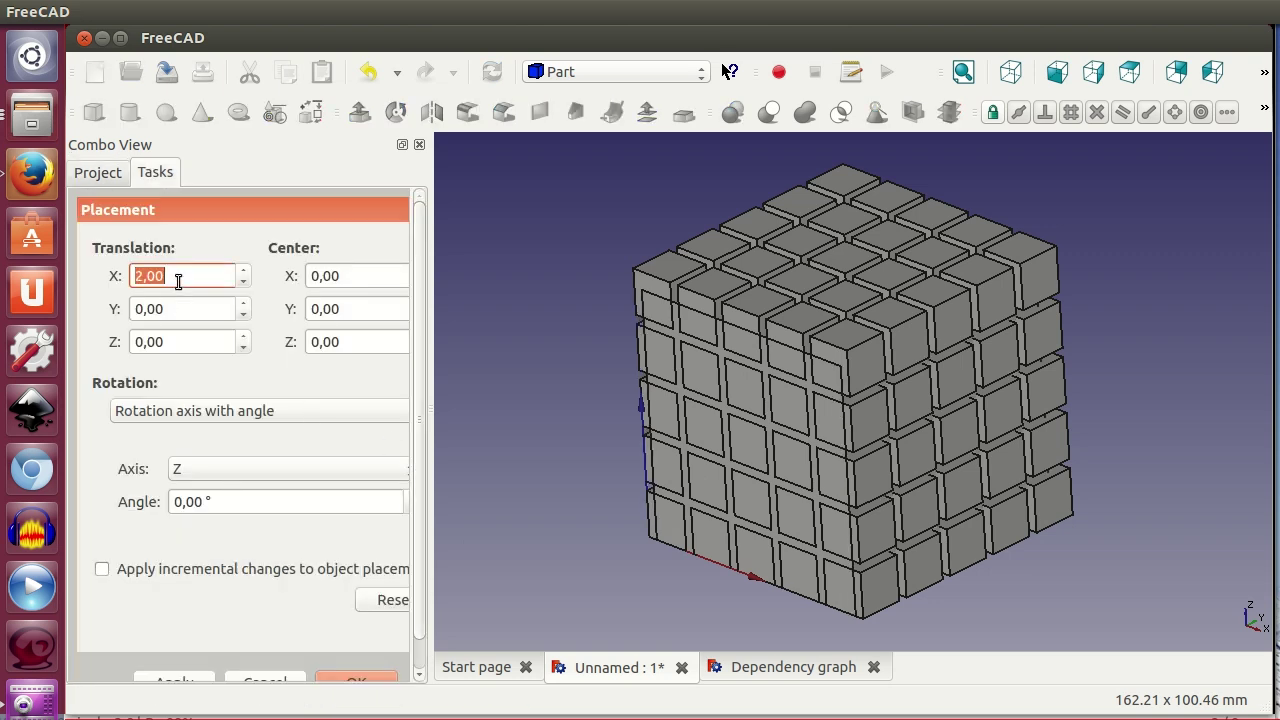
pyautogui.click(184, 314)
pyautogui.scroll(2, 184, 314)
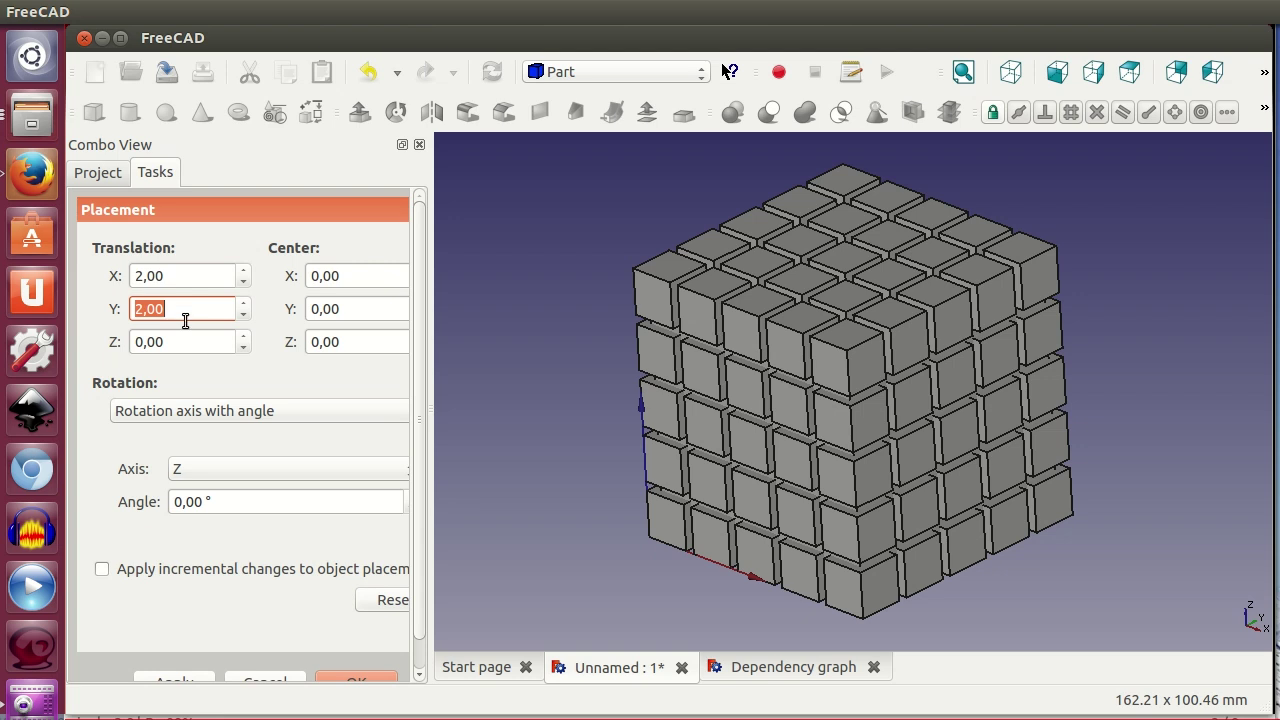
pyautogui.click(188, 346)
pyautogui.scroll(1, 188, 346)
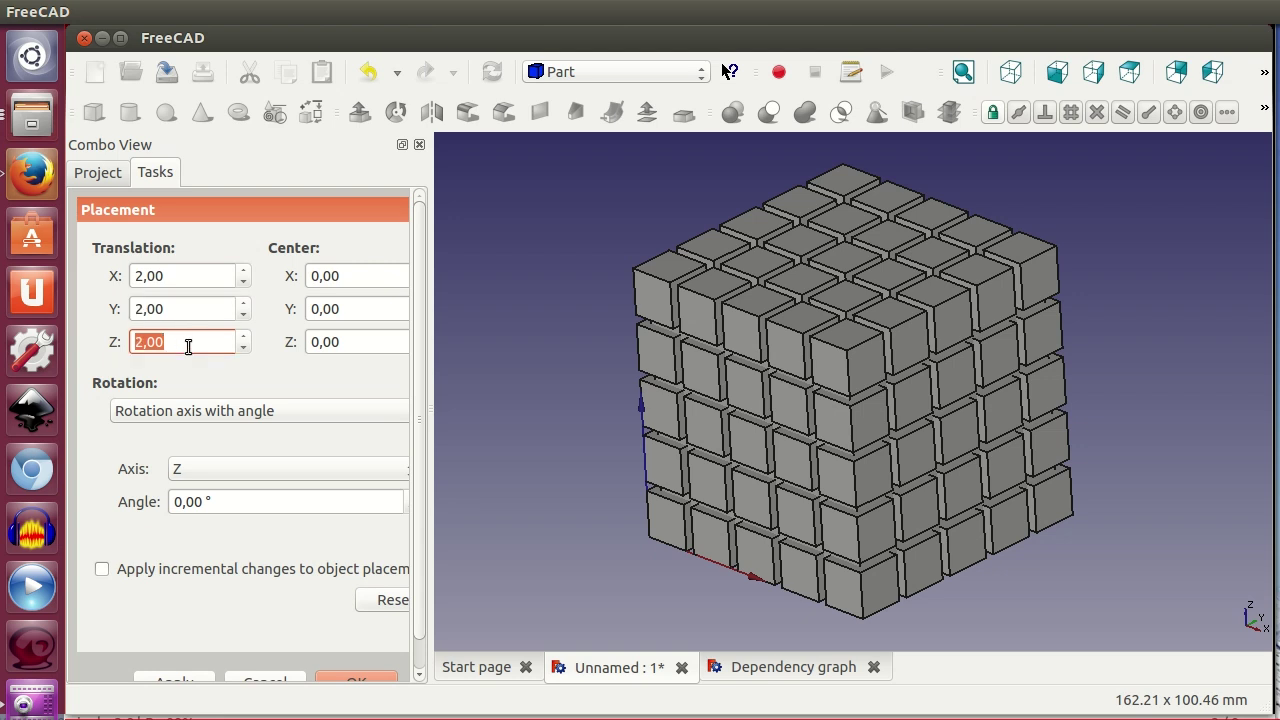
pyautogui.click(358, 672)
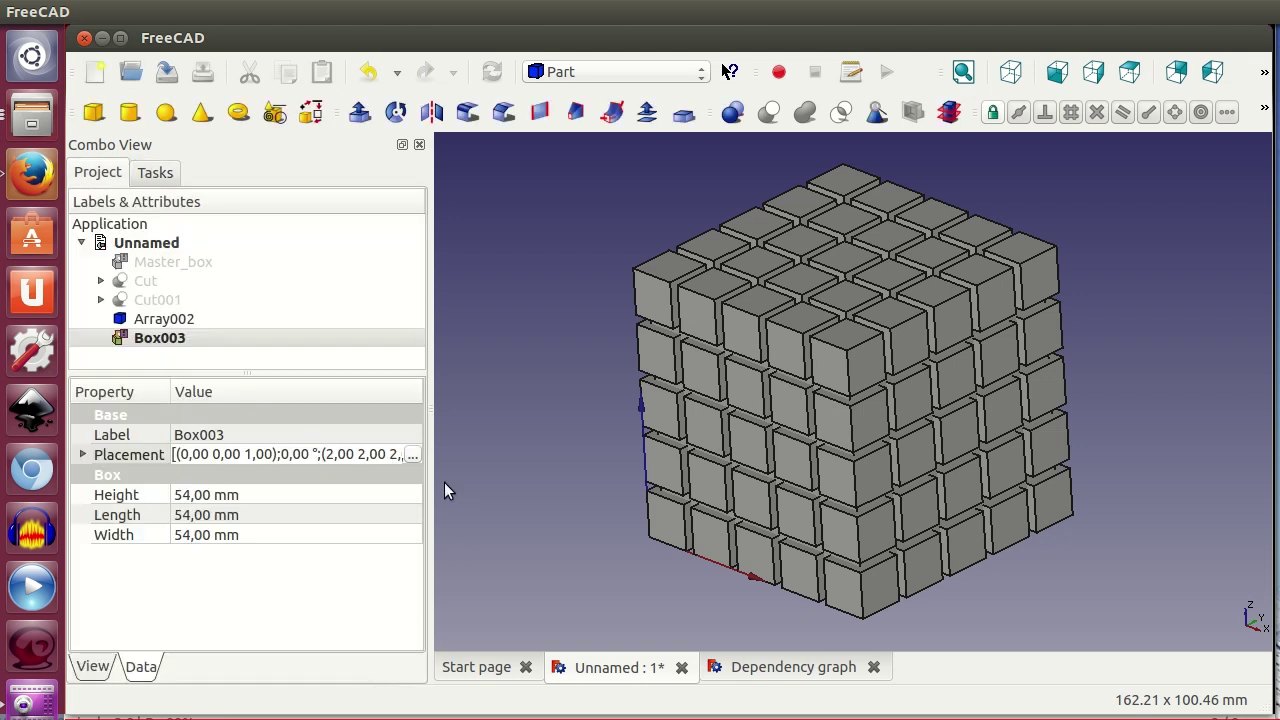
pyautogui.click(180, 340)
# Cut Array002 from Box003 into the Cut002 lattice, inspect it, and bring up the reference images.
pyautogui.click(478, 375)
pyautogui.click(185, 336)
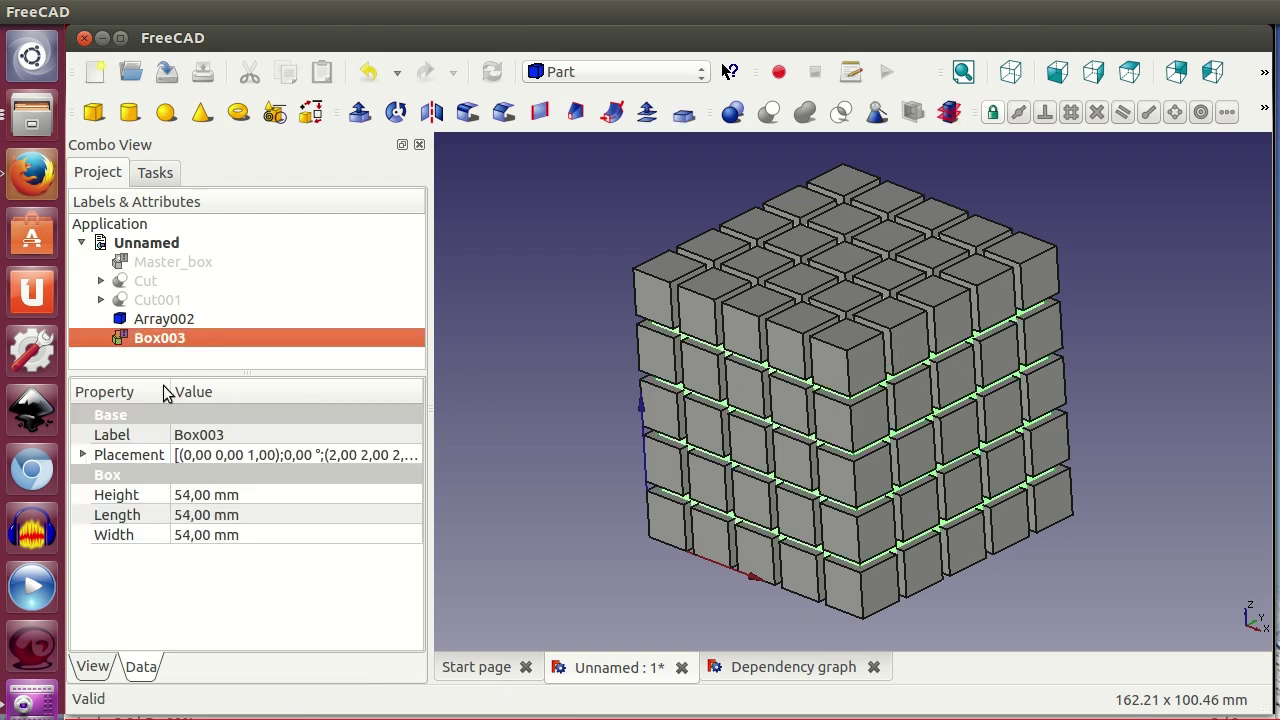
pyautogui.keyDown('ctrl'); pyautogui.click(168, 320); pyautogui.keyUp('ctrl')
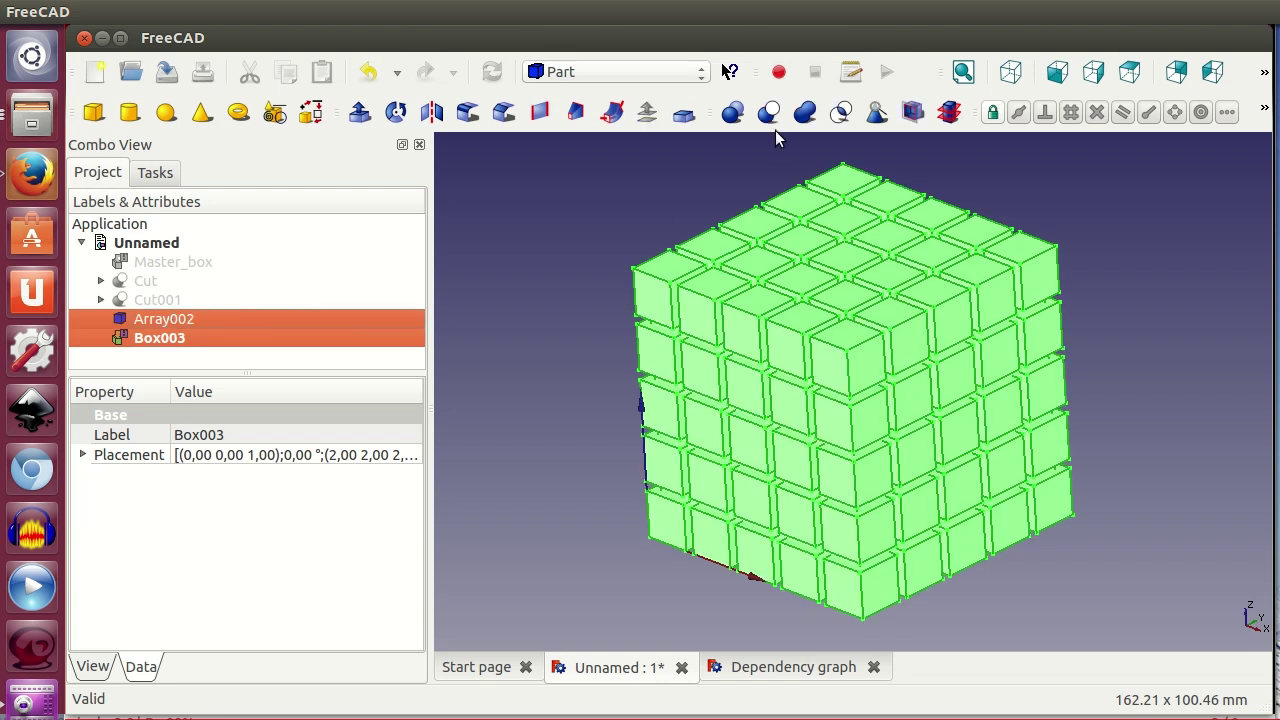
pyautogui.click(768, 115)
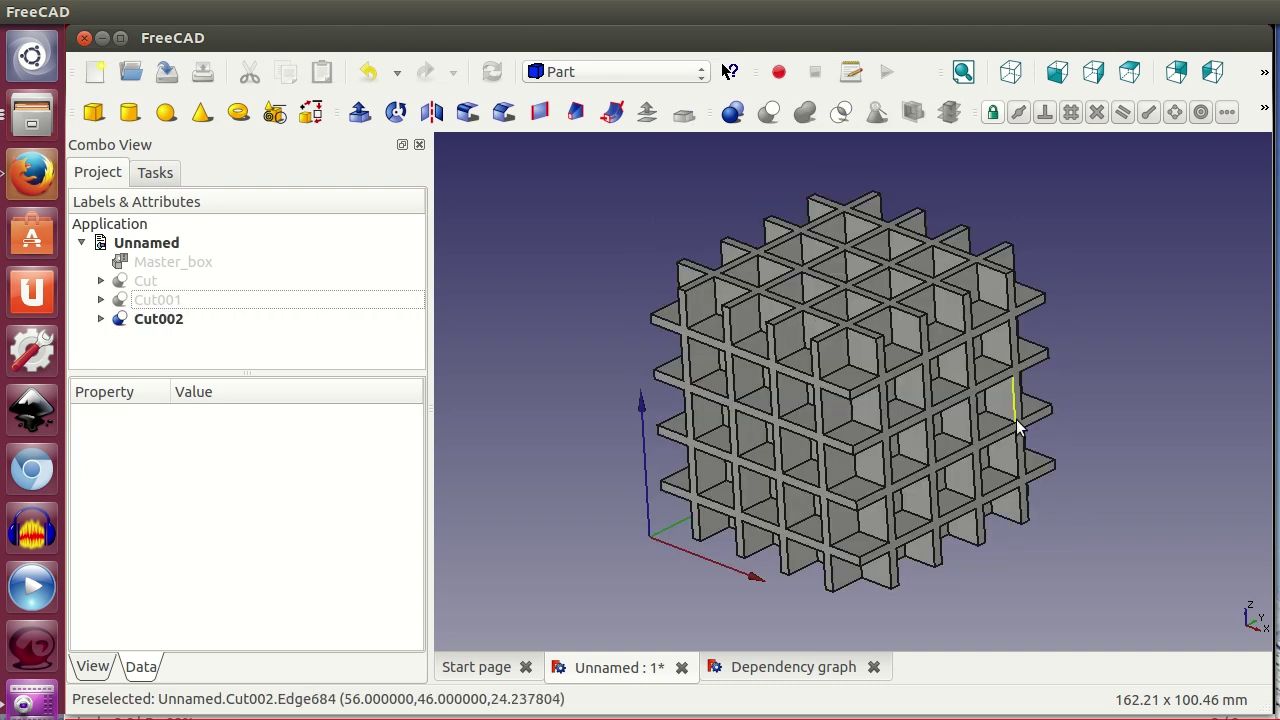
pyautogui.moveTo(1063, 449)
pyautogui.mouseDown(button='middle')
pyautogui.moveTo(1002, 510)
pyautogui.moveTo(977, 445)
pyautogui.moveTo(871, 466)
pyautogui.moveTo(1071, 434)
pyautogui.moveTo(1045, 448)
pyautogui.moveTo(1063, 457)
pyautogui.moveTo(963, 465)
pyautogui.mouseUp(button='middle')
pyautogui.moveTo(1019, 473); pyautogui.dragTo(1035, 449, button='middle')
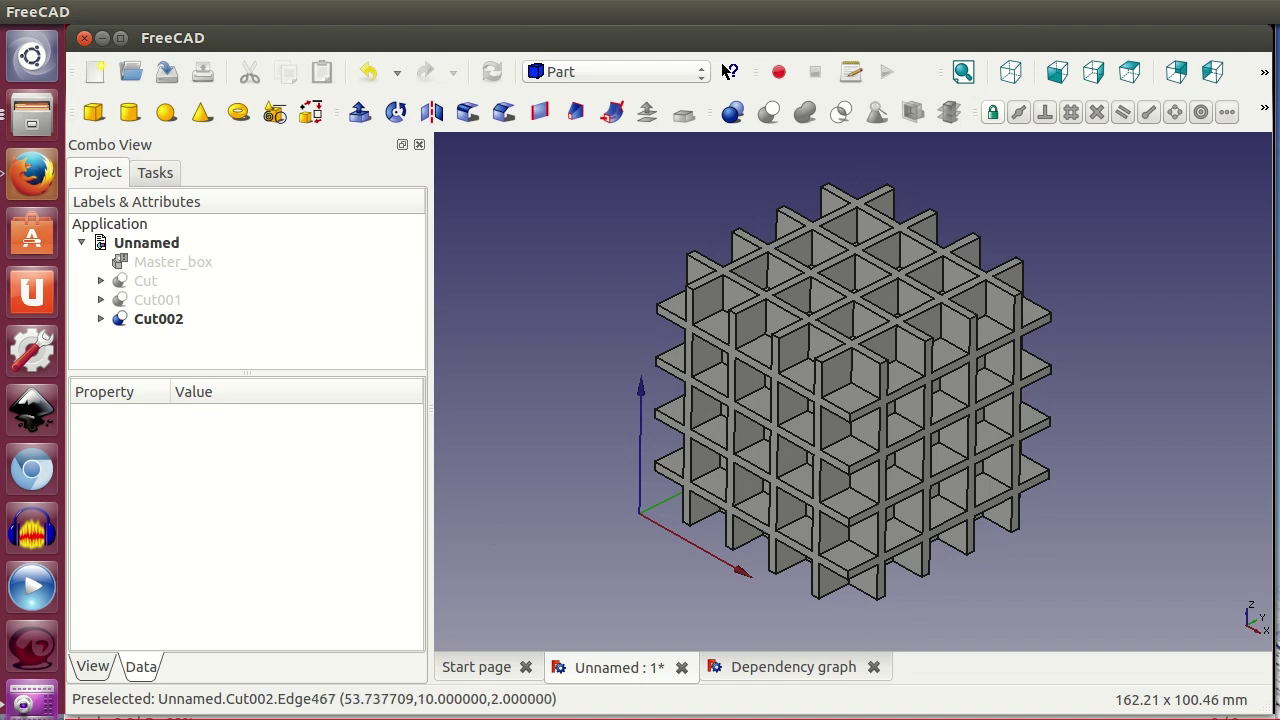
pyautogui.moveTo(675, 562); pyautogui.dragTo(633, 90)
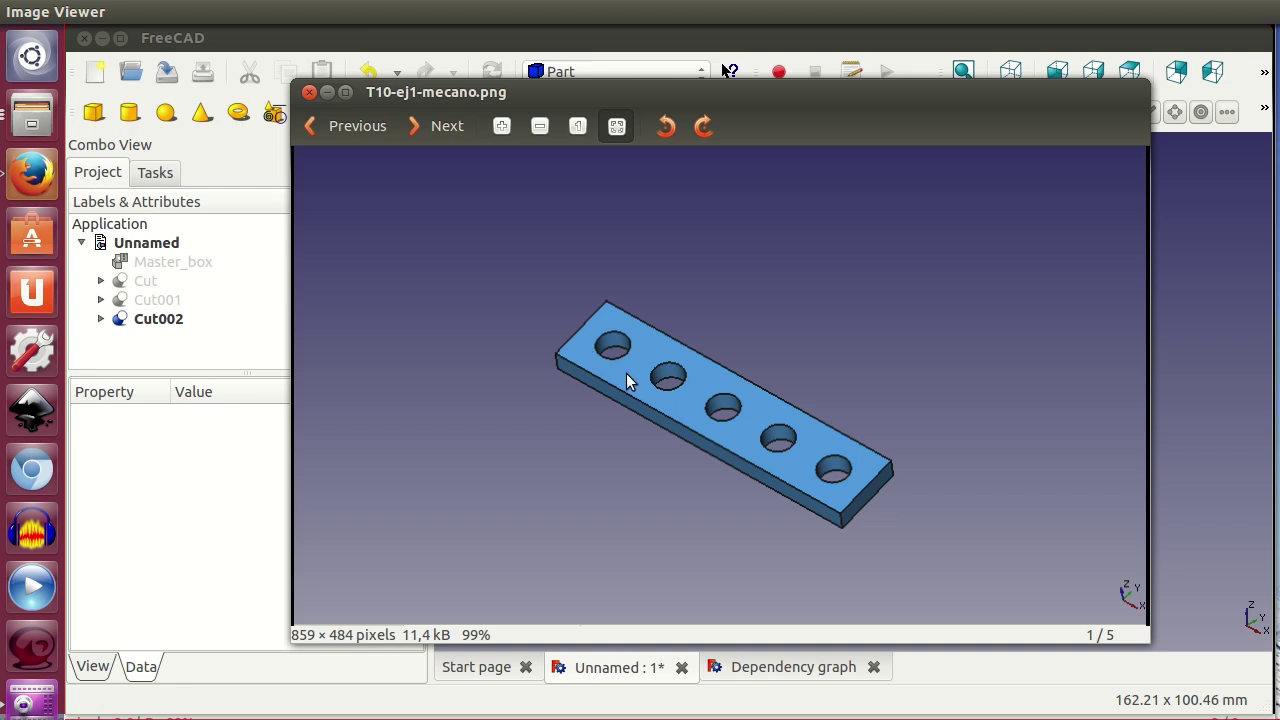
# Page forward two images to T10-ej2-castillo.png, image 3 of 5.
pyautogui.click(429, 128)
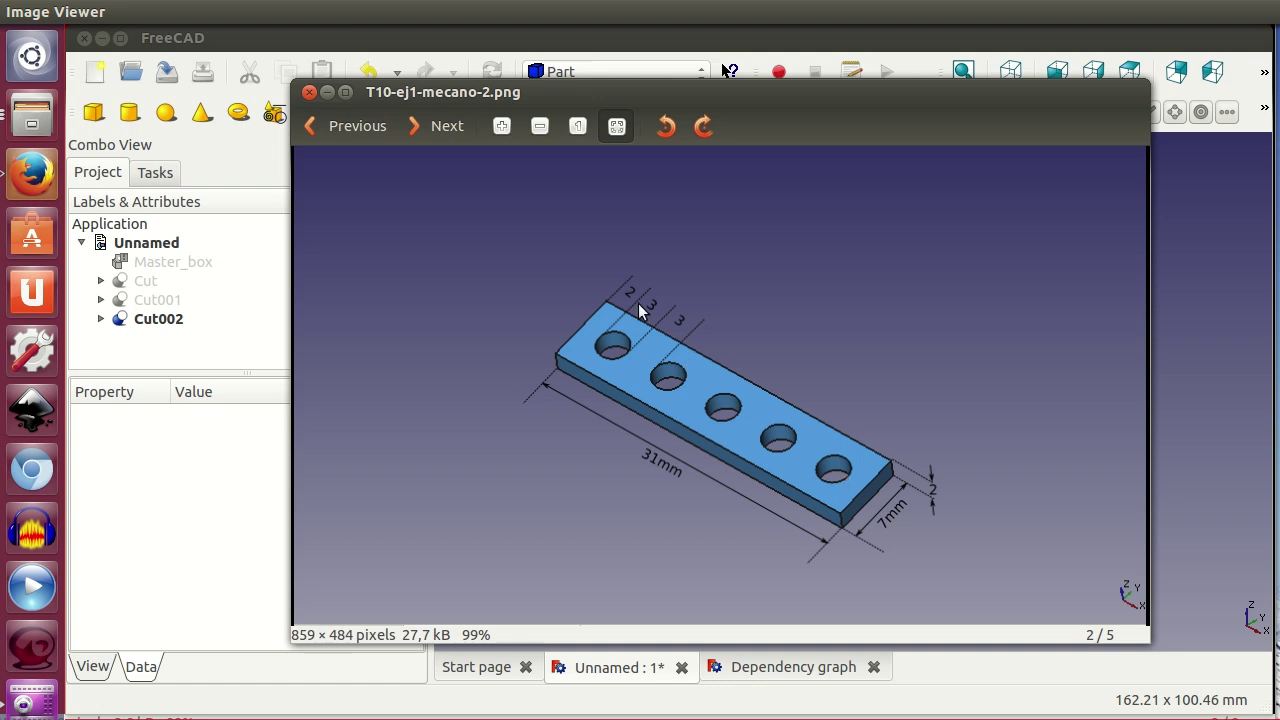
pyautogui.click(446, 127)
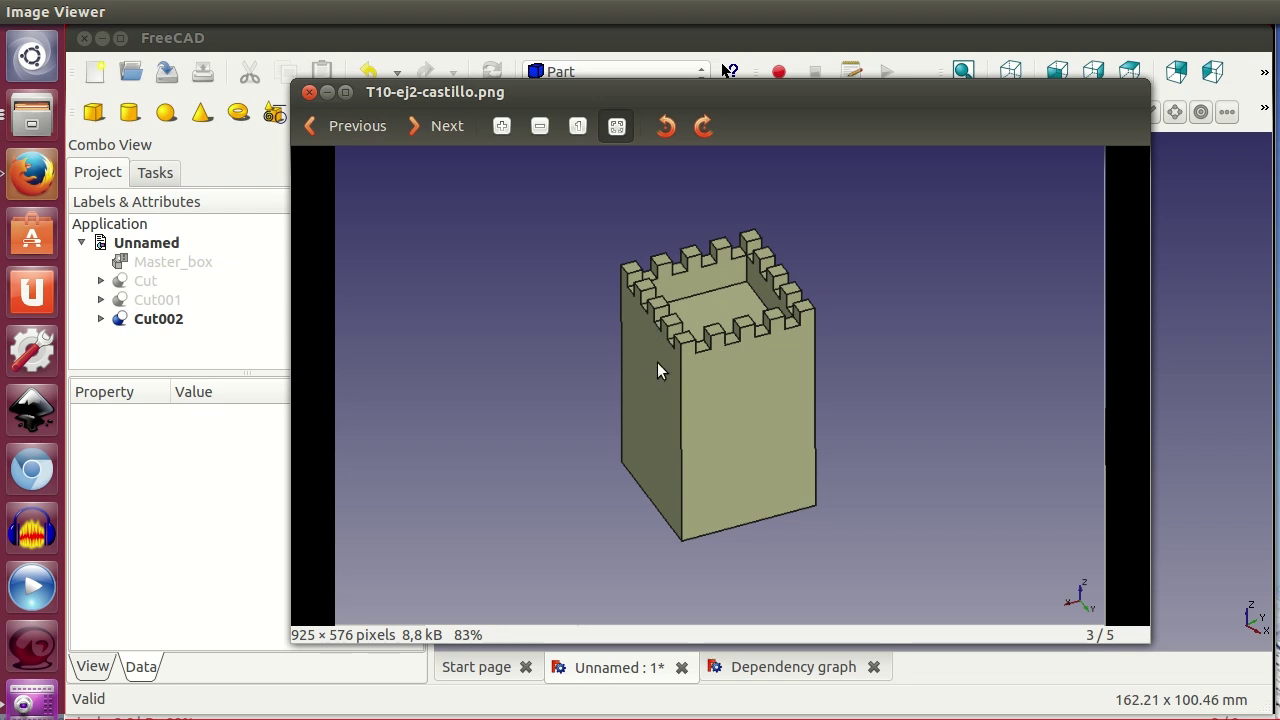
# Advance two more images to T10-ej2-castillo-3.png, image 5 of 5.
pyautogui.click(440, 127)
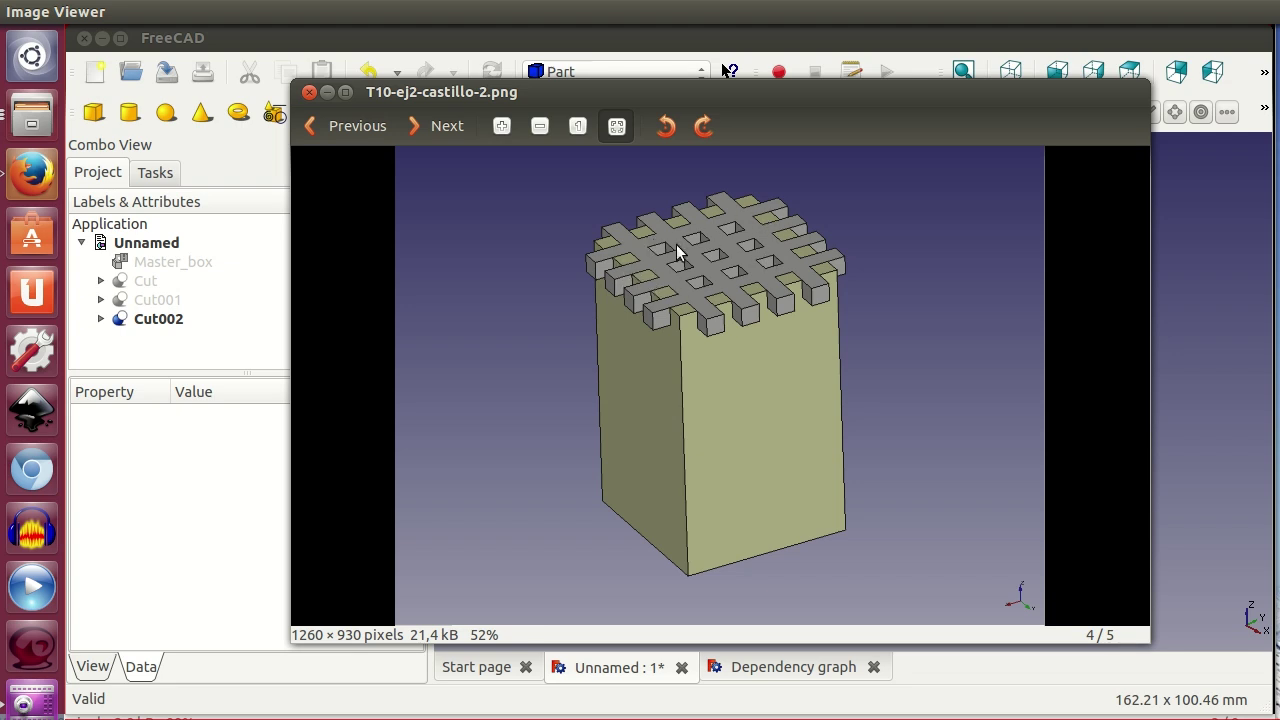
pyautogui.click(434, 114)
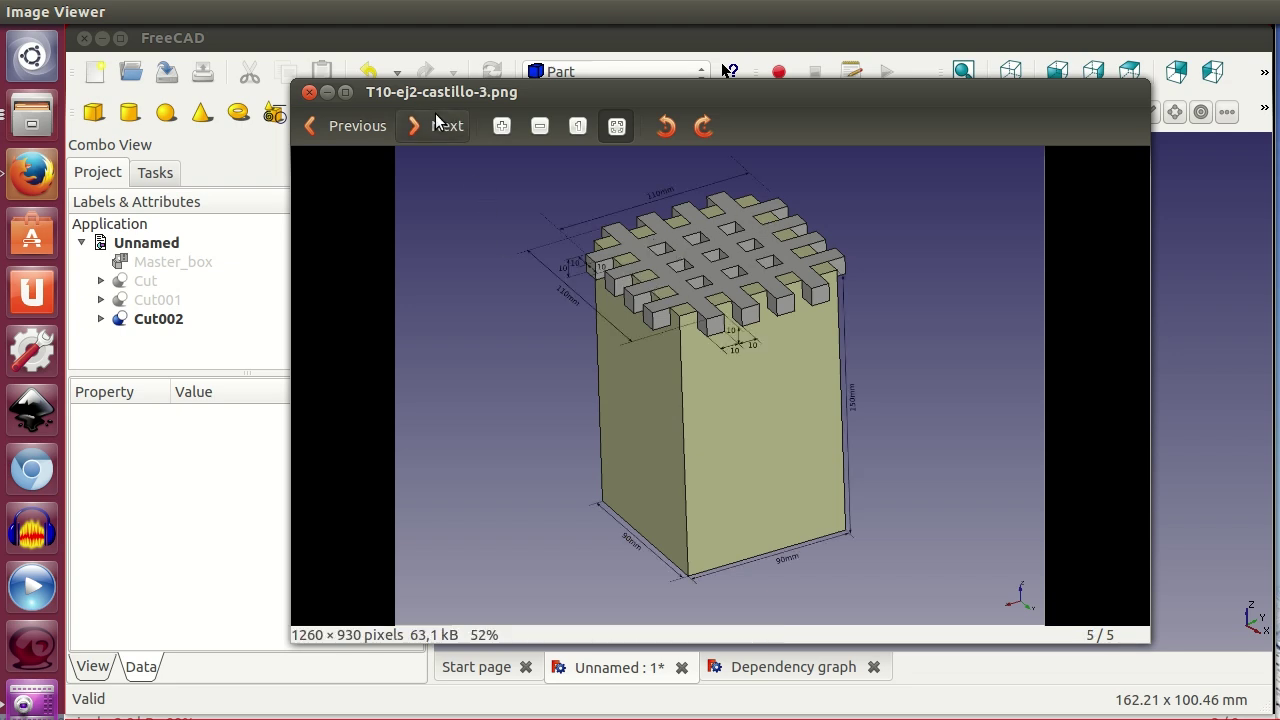